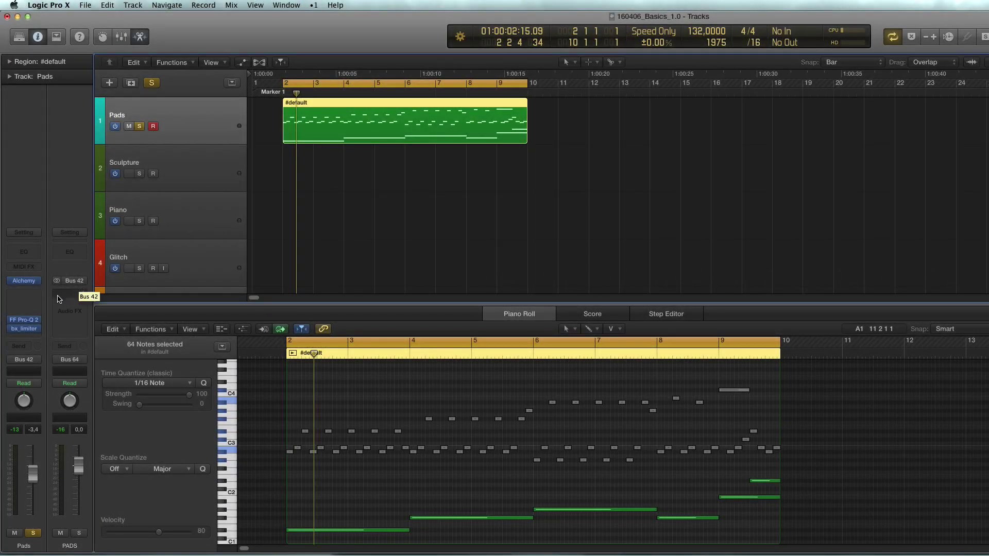
Step: Open the Alchemy instrument on the Pads track and start an audio import for source A
{"action": "mouse_move", "coordinate": [27, 284]}
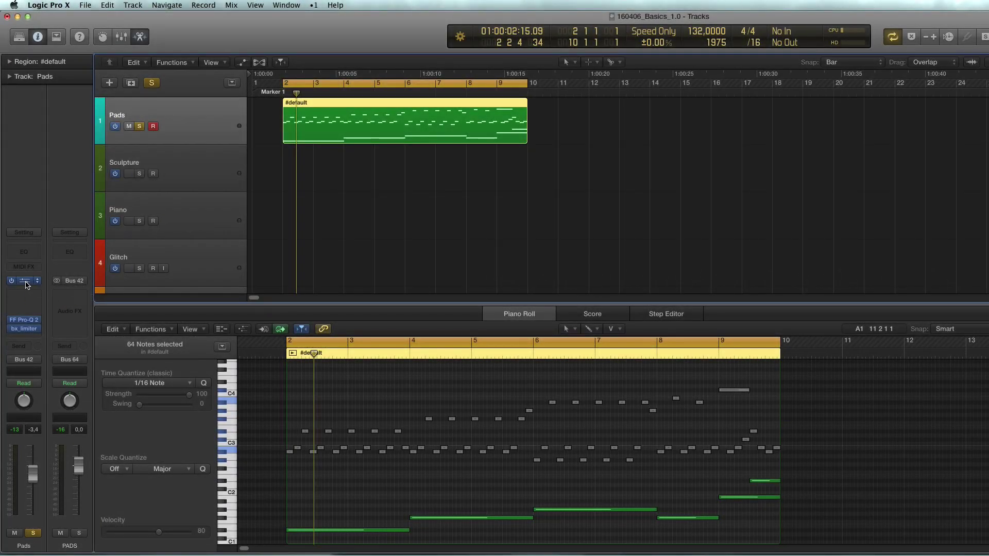
{"action": "left_click", "coordinate": [26, 283]}
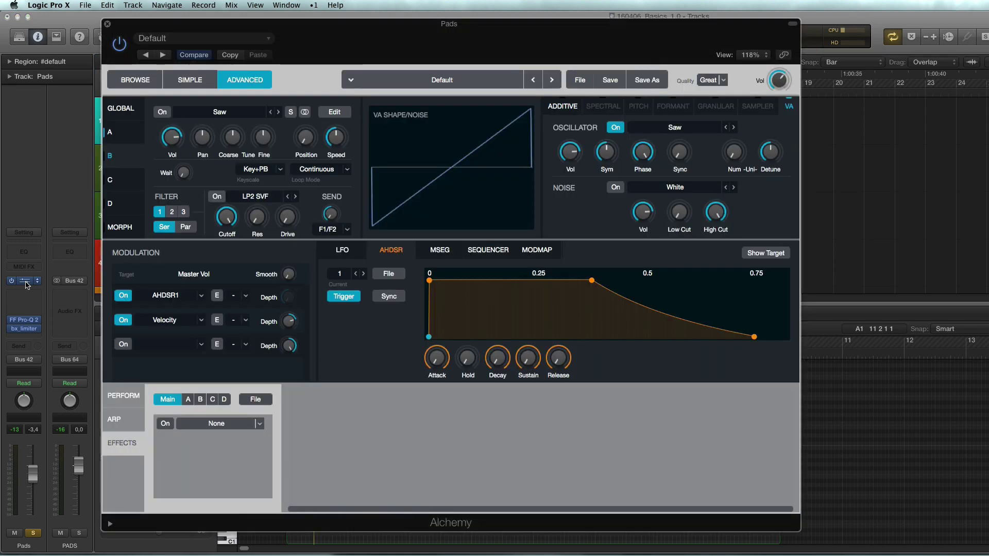
{"action": "left_click", "coordinate": [127, 132]}
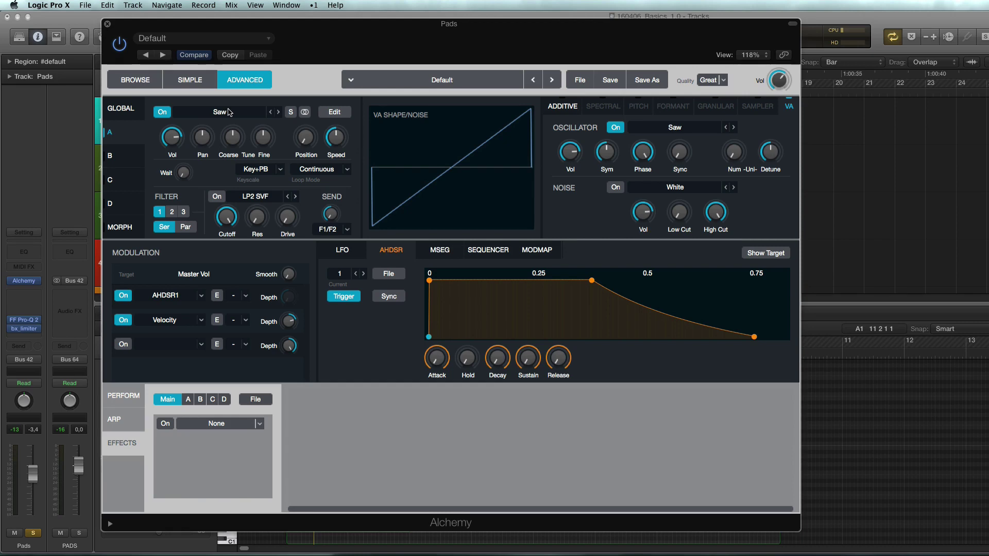
{"action": "left_click", "coordinate": [231, 112]}
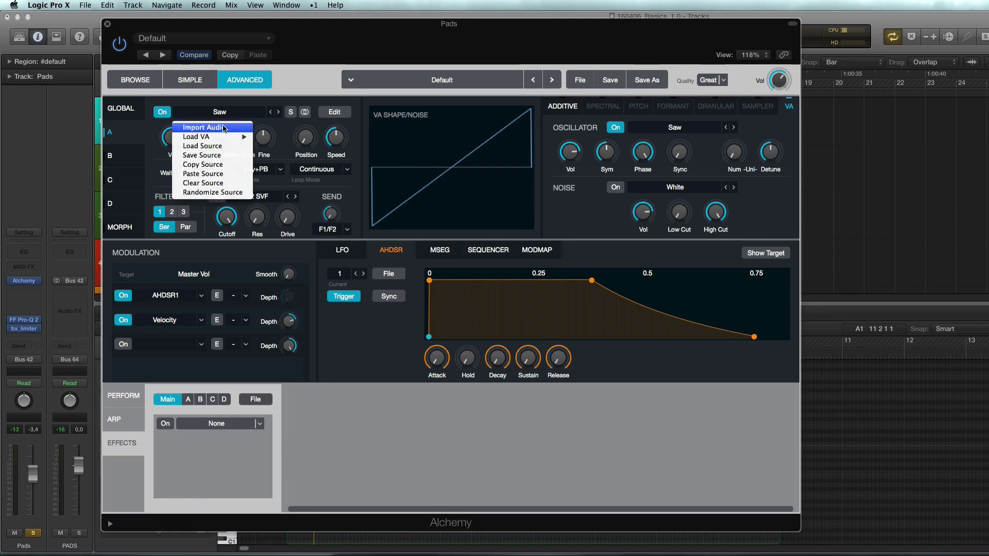
{"action": "left_click", "coordinate": [224, 128]}
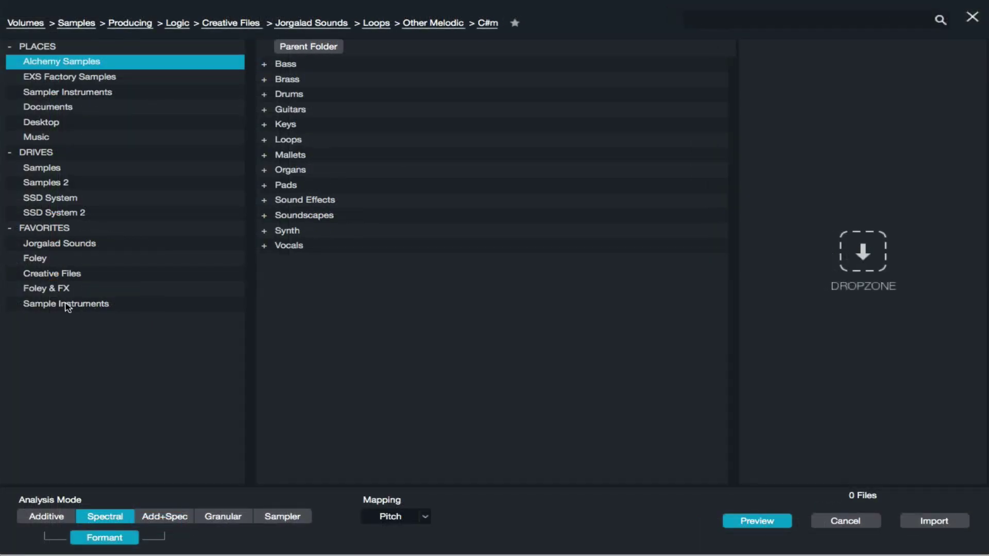
Step: Browse the Alchemy Samples library to Loops > Melodic Loops > Sitar Gestures
{"action": "left_click", "coordinate": [267, 143]}
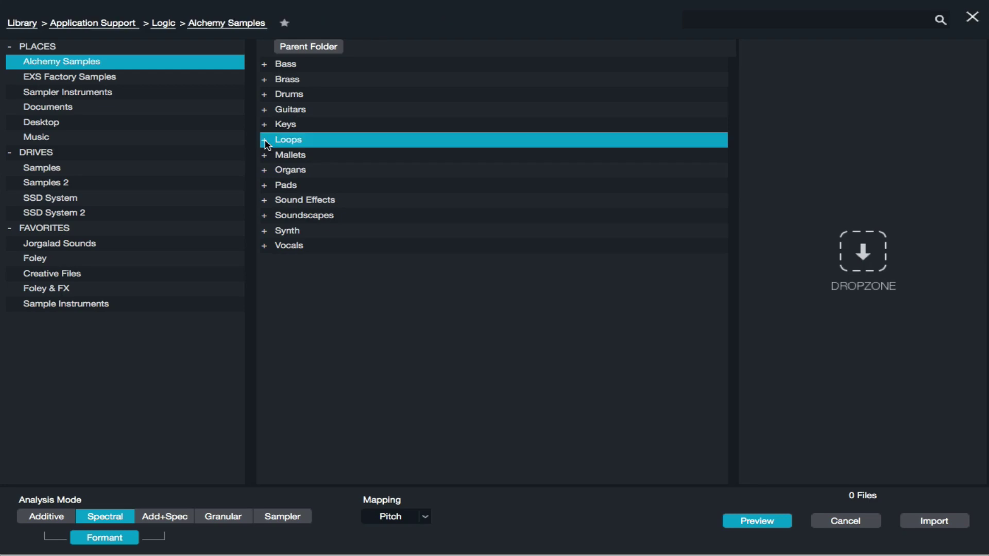
{"action": "double_click", "coordinate": [267, 145]}
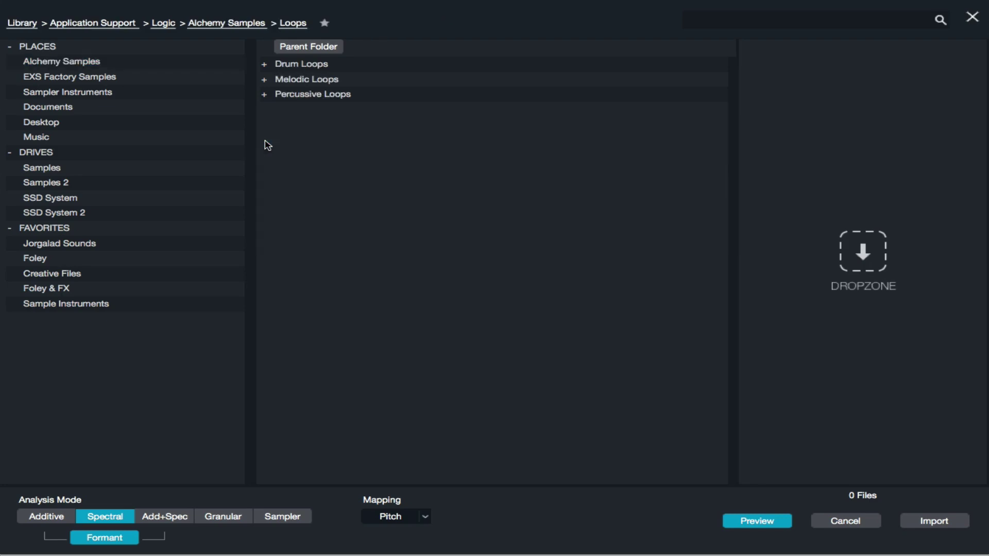
{"action": "double_click", "coordinate": [303, 80]}
{"action": "left_click", "coordinate": [325, 83]}
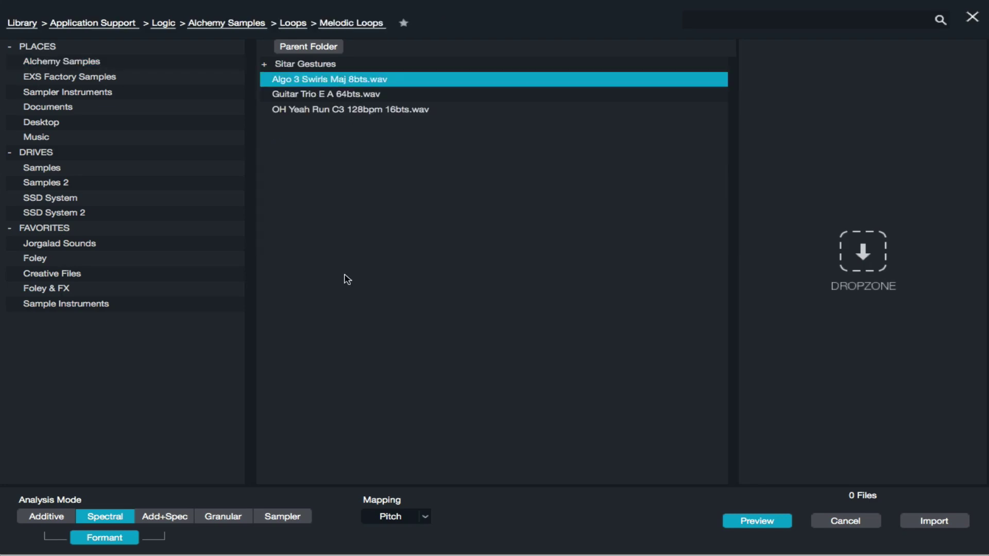
{"action": "left_click", "coordinate": [386, 110]}
{"action": "left_click", "coordinate": [380, 95]}
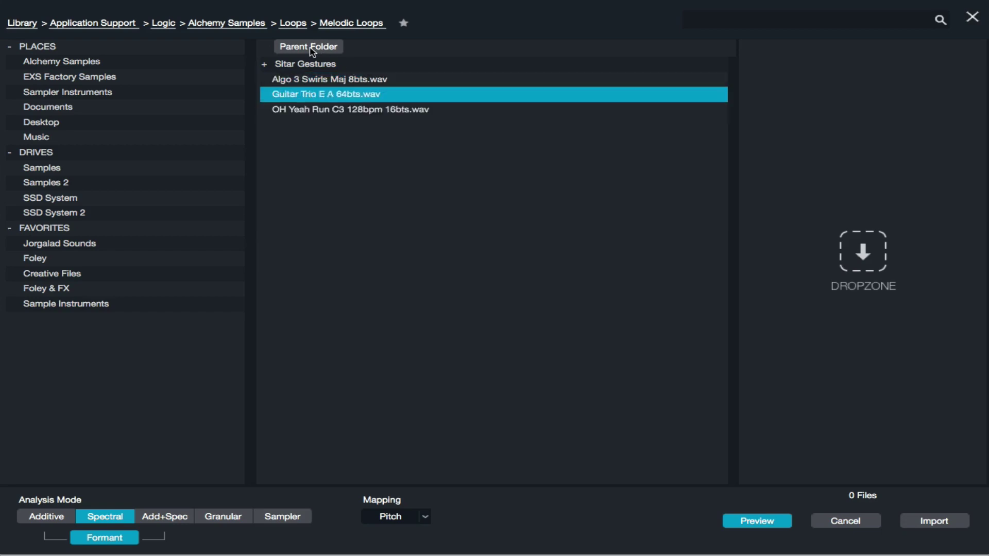
{"action": "double_click", "coordinate": [302, 64]}
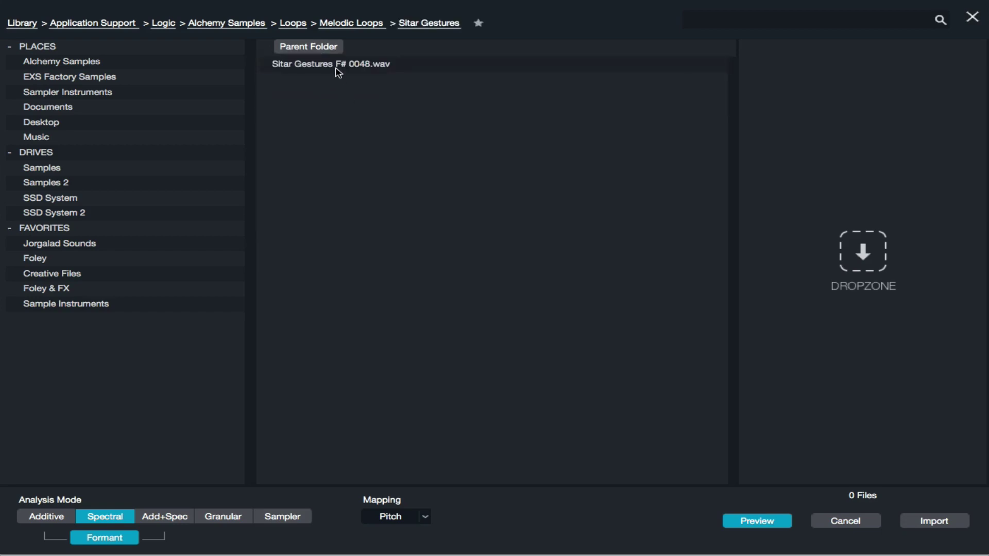
Step: Import Sitar Gestures F# 0048.wav into source A with the Additive analysis mode and Formant enabled
{"action": "left_click", "coordinate": [338, 67]}
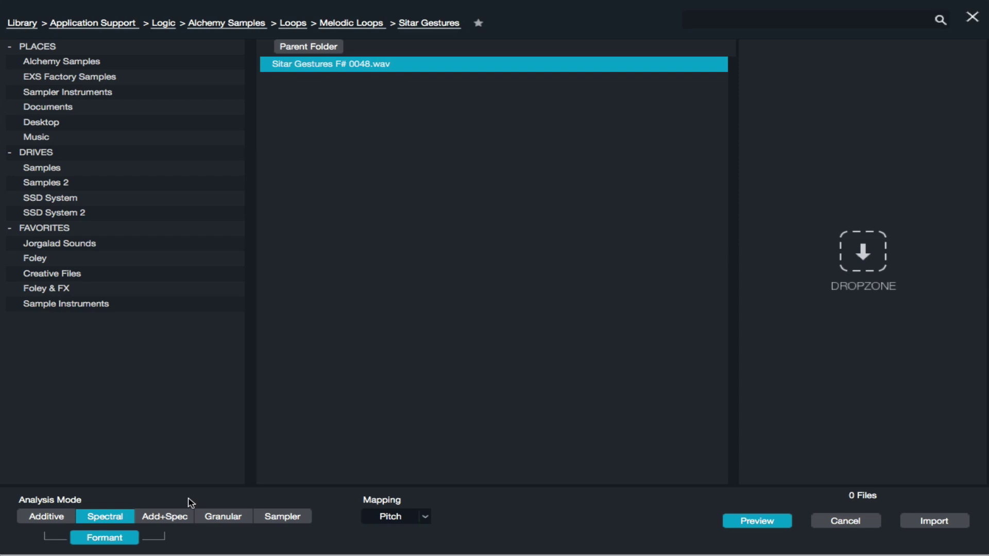
{"action": "left_click", "coordinate": [58, 519]}
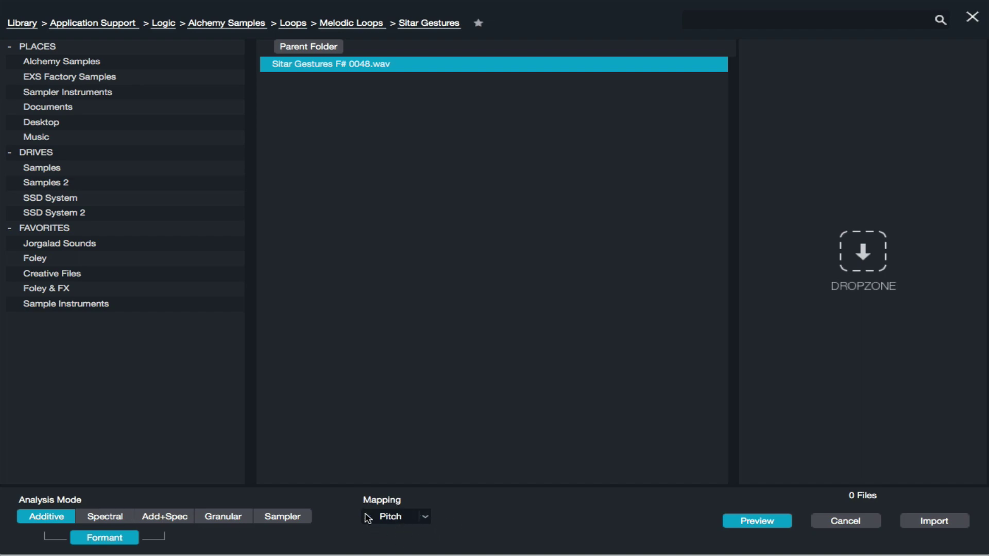
{"action": "left_click", "coordinate": [935, 523]}
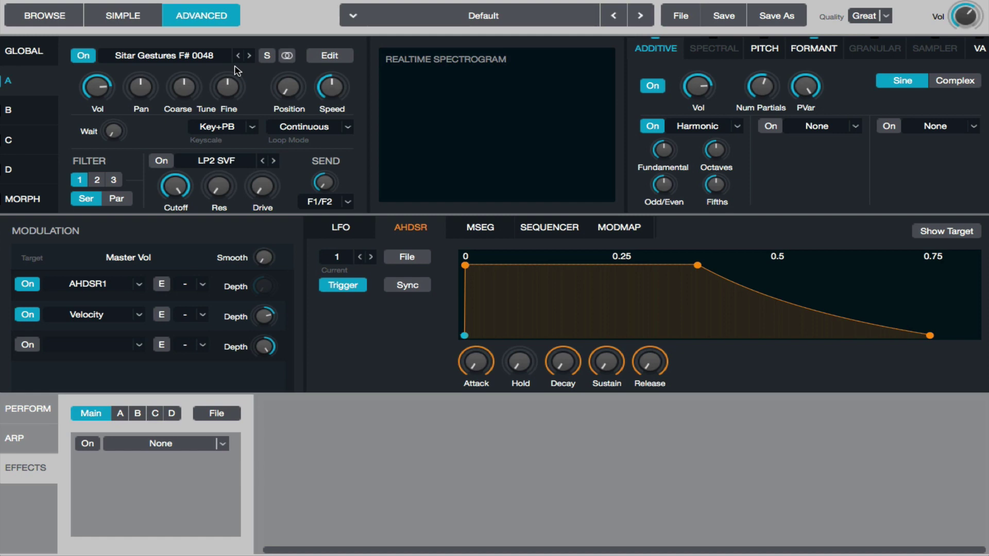
Step: Examine the volume, tune, pan and phase data of source A's partials in the additive editor
{"action": "left_click", "coordinate": [330, 56]}
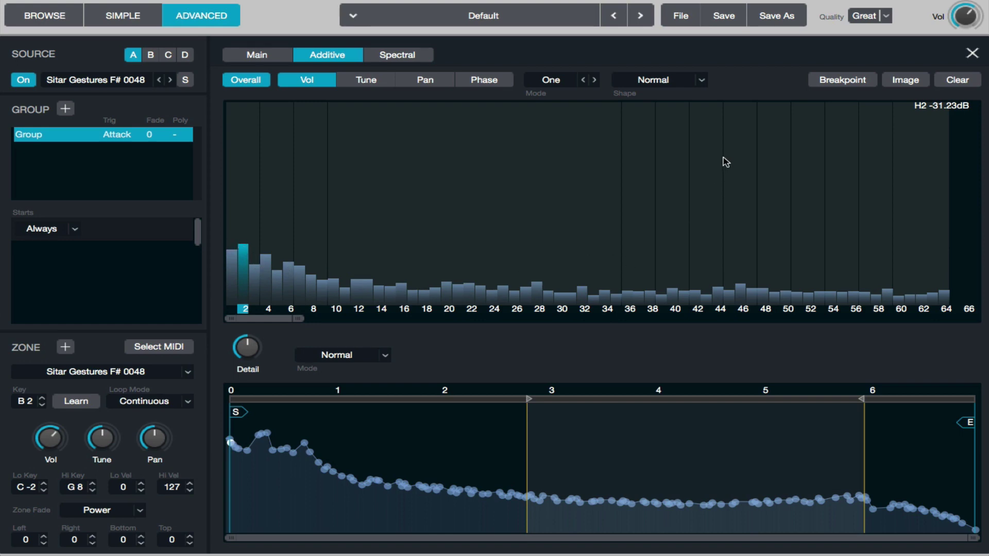
{"action": "left_click", "coordinate": [378, 81]}
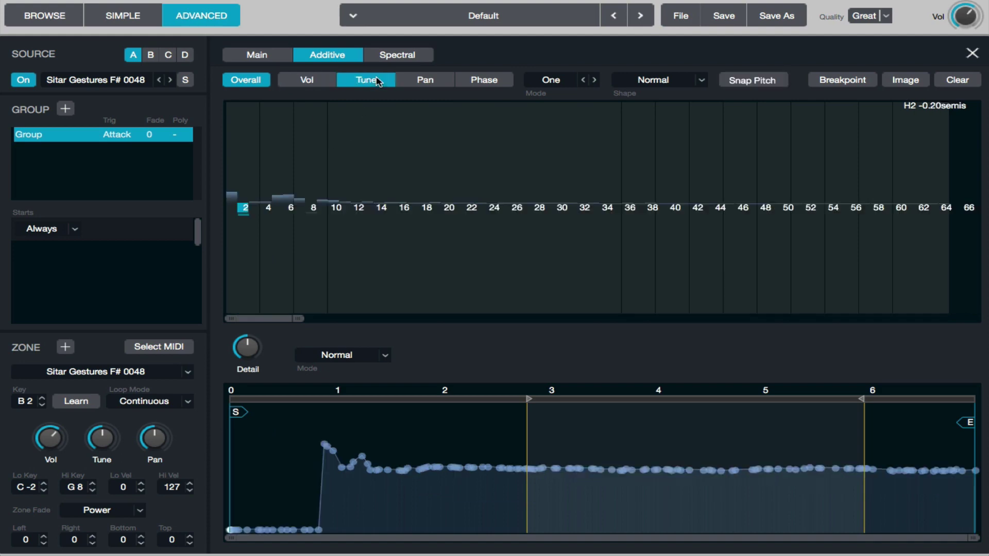
{"action": "left_click", "coordinate": [439, 77]}
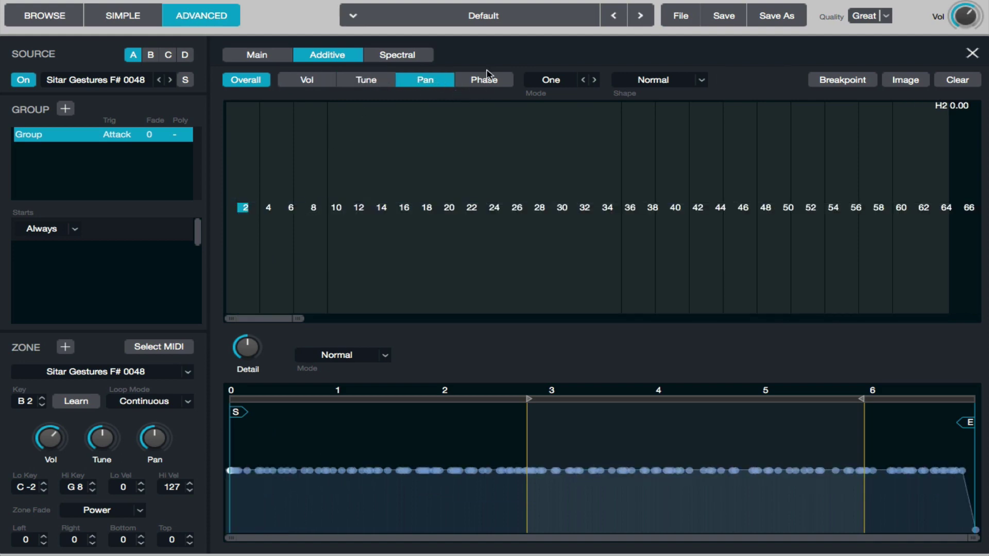
{"action": "left_click", "coordinate": [492, 83]}
{"action": "left_click", "coordinate": [435, 83]}
{"action": "left_click", "coordinate": [306, 80]}
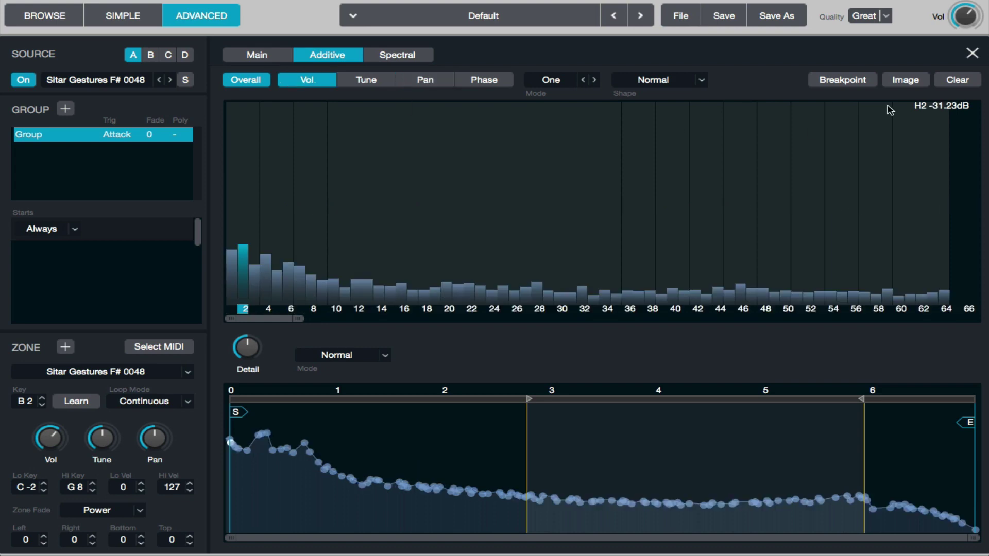
{"action": "left_click", "coordinate": [973, 53]}
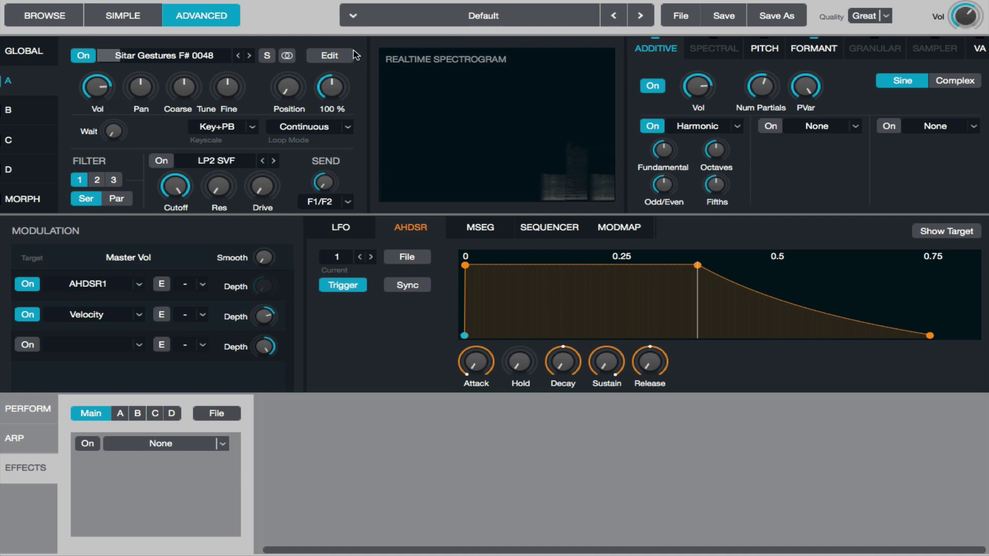
Step: Try raising source A's coarse tuning to about 22 semitones
{"action": "left_click", "coordinate": [182, 73]}
{"action": "mouse_move", "coordinate": [181, 70]}
{"action": "left_mouse_down"}
{"action": "mouse_move", "coordinate": [188, 93]}
{"action": "mouse_move", "coordinate": [169, 56]}
{"action": "left_mouse_up"}
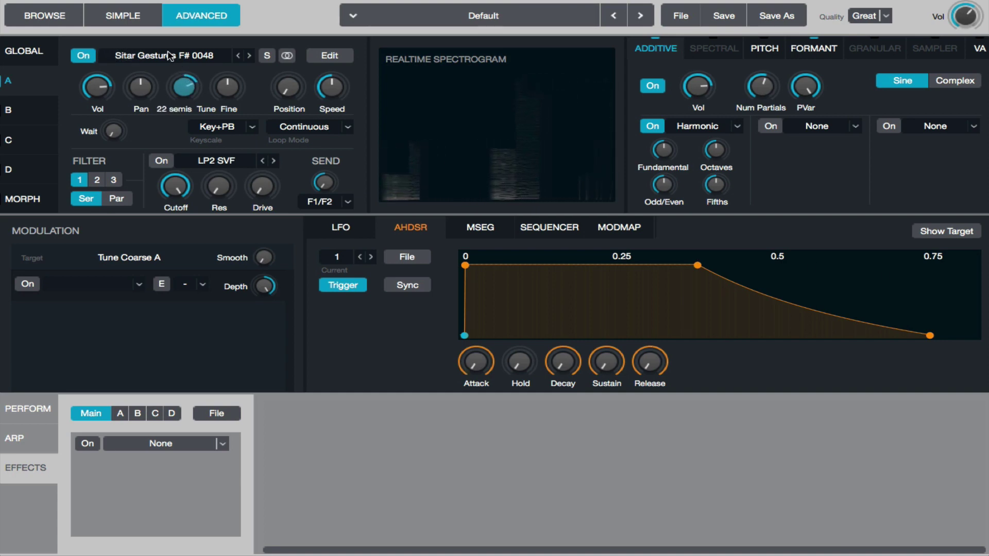
{"action": "left_click_drag", "start_coordinate": [185, 106], "coordinate": [188, 96]}
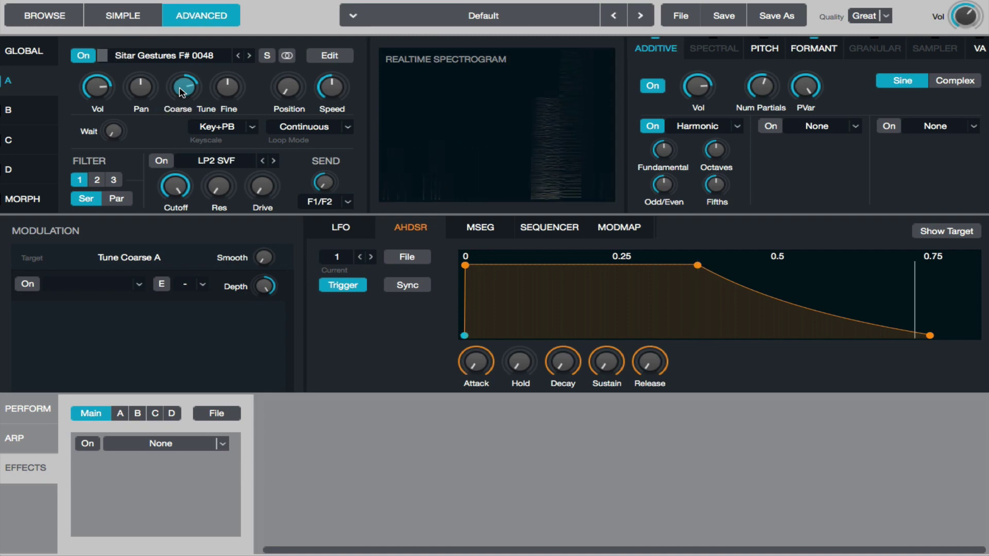
Step: Set source A's playback Speed to 0% and its Position to 5.24%
{"action": "mouse_move", "coordinate": [332, 95]}
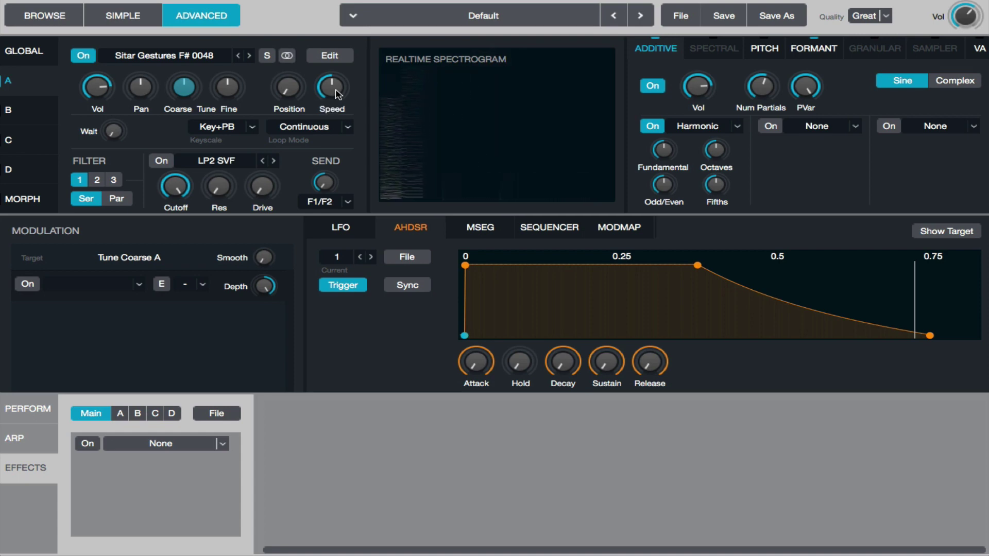
{"action": "left_click_drag", "start_coordinate": [341, 87], "coordinate": [344, 99]}
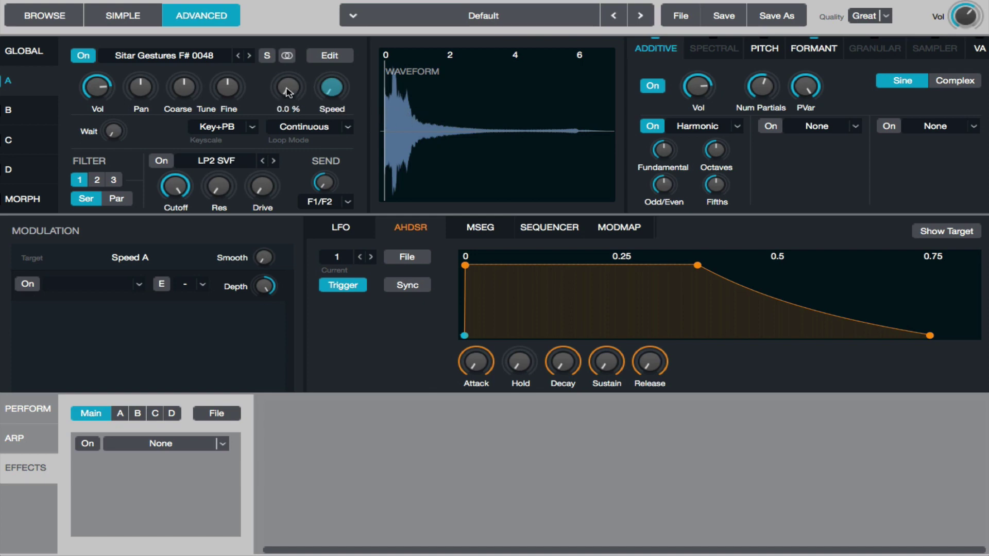
{"action": "mouse_move", "coordinate": [288, 93]}
{"action": "left_mouse_down"}
{"action": "mouse_move", "coordinate": [278, 64]}
{"action": "mouse_move", "coordinate": [287, 98]}
{"action": "left_mouse_up"}
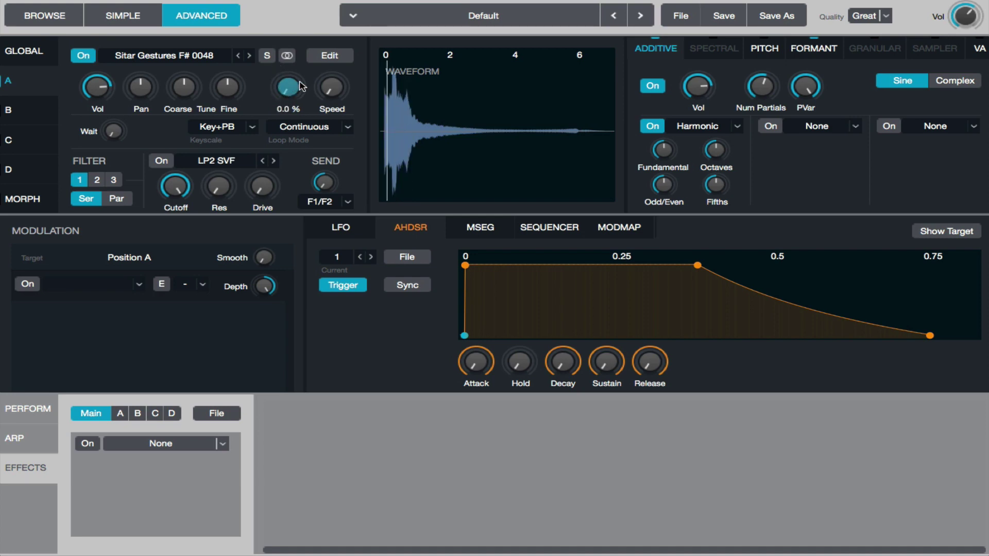
{"action": "mouse_move", "coordinate": [320, 100]}
{"action": "mouse_move", "coordinate": [291, 92]}
{"action": "left_mouse_down"}
{"action": "mouse_move", "coordinate": [299, 0]}
{"action": "mouse_move", "coordinate": [303, 65]}
{"action": "mouse_move", "coordinate": [288, 113]}
{"action": "left_mouse_up"}
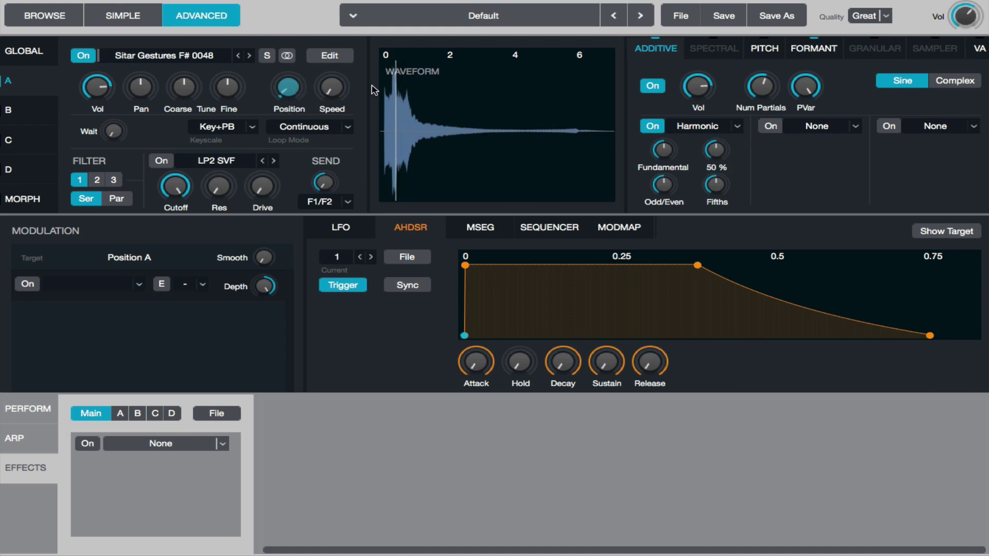
{"action": "mouse_move", "coordinate": [274, 78]}
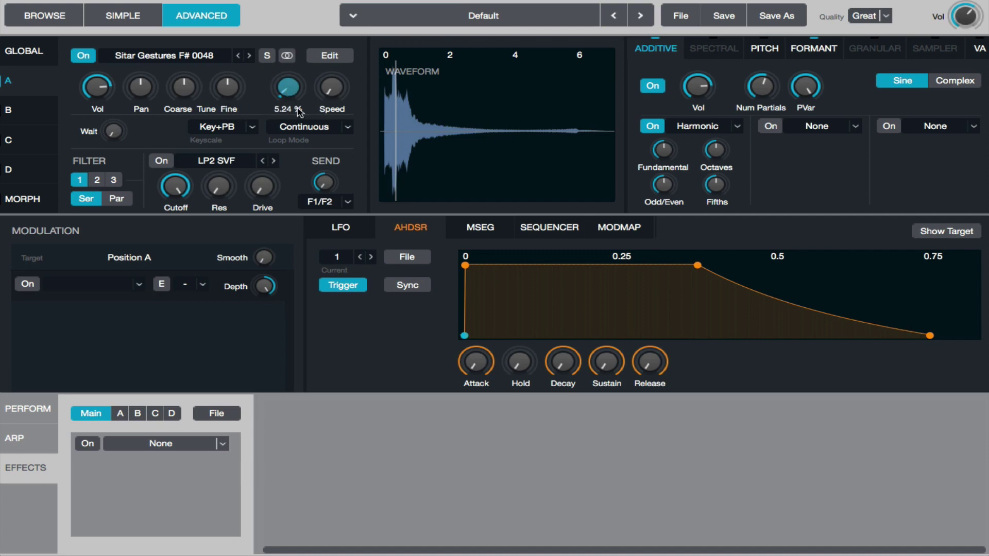
{"action": "mouse_move", "coordinate": [342, 92]}
{"action": "right_click", "coordinate": [332, 92]}
{"action": "mouse_move", "coordinate": [371, 101]}
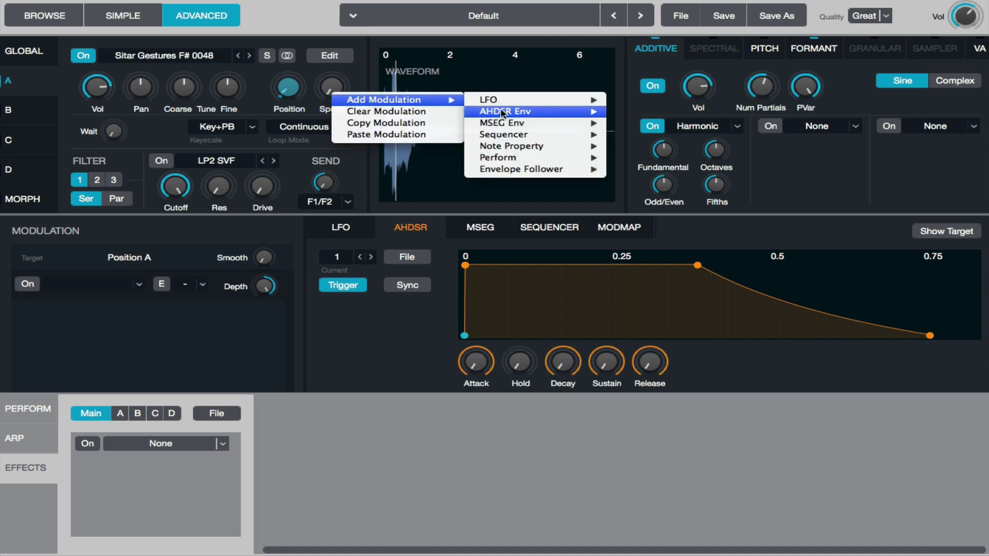
{"action": "mouse_move", "coordinate": [546, 99]}
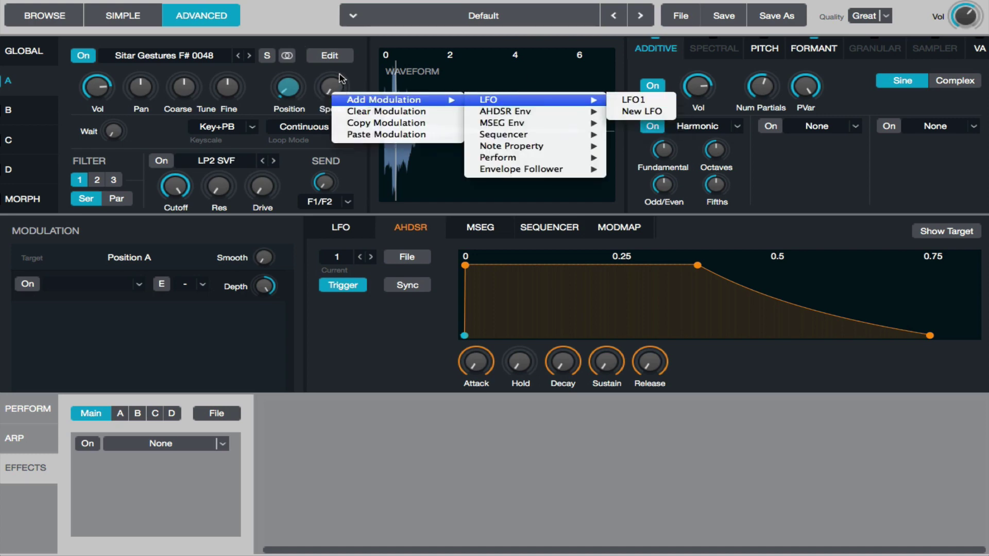
{"action": "left_click", "coordinate": [340, 78]}
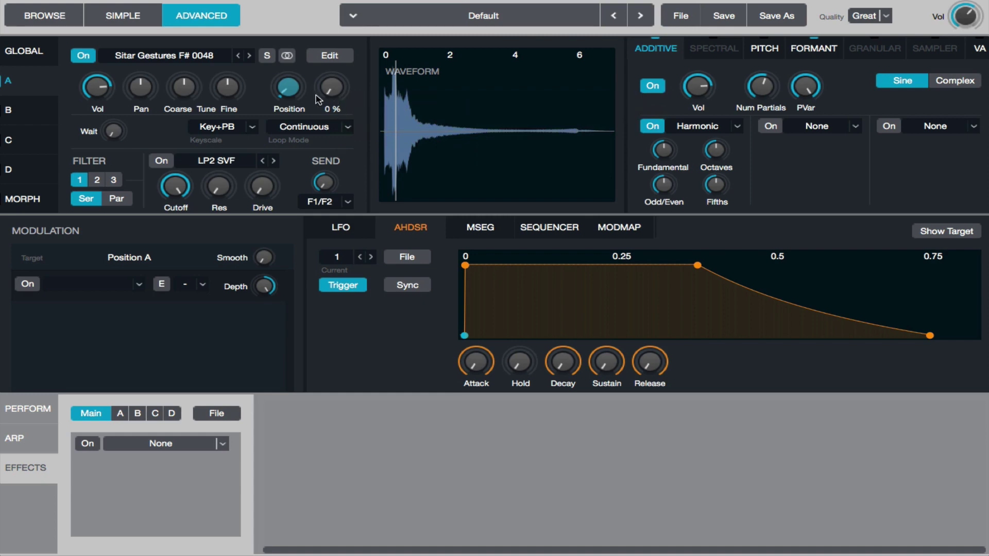
Step: Check the Harmonic effect's controls against the partial volumes in source A's additive editor
{"action": "mouse_move", "coordinate": [677, 169]}
{"action": "mouse_move", "coordinate": [713, 161]}
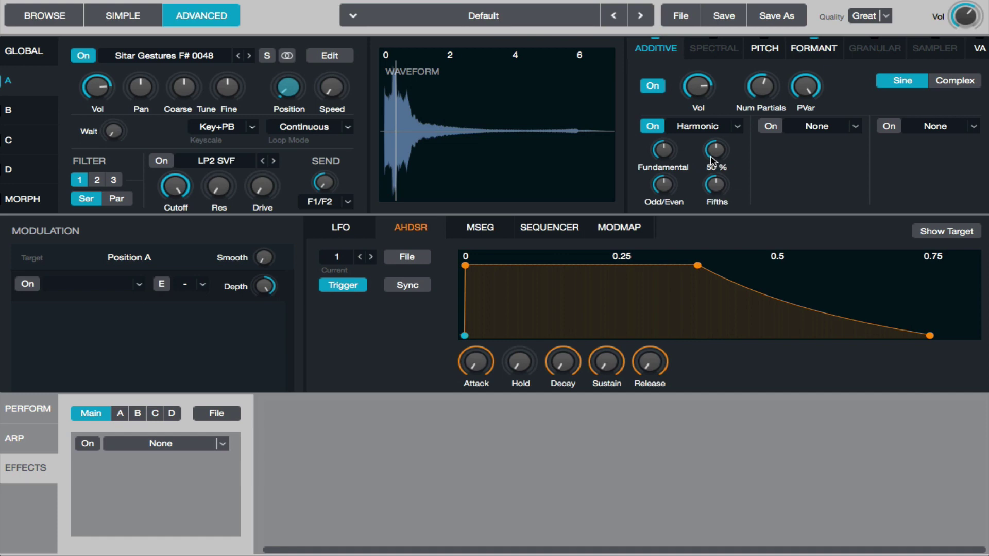
{"action": "left_click", "coordinate": [330, 56]}
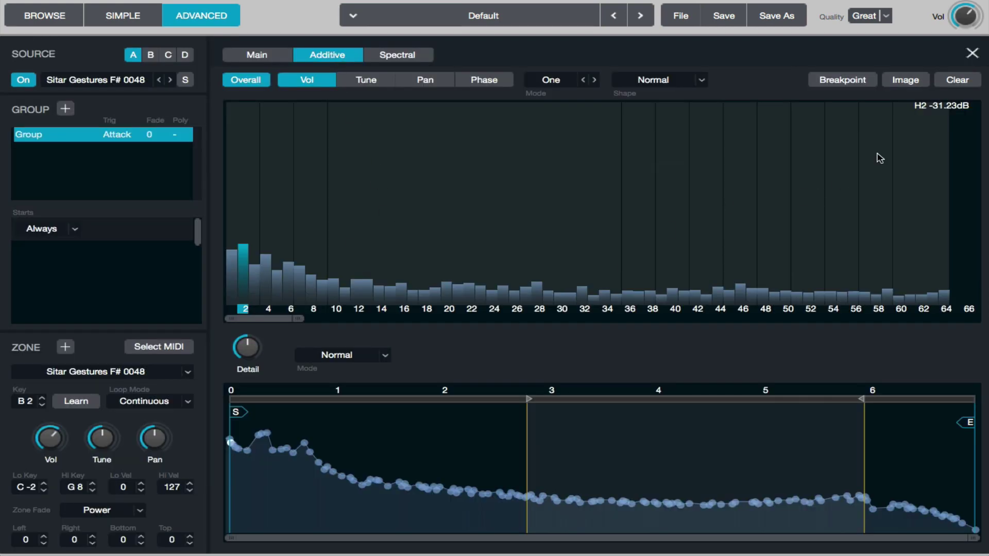
{"action": "left_click", "coordinate": [972, 54]}
Step: Adjust the Fundamental amount of source A's Harmonic effect, trying 44.2% and 100%
{"action": "mouse_move", "coordinate": [669, 152]}
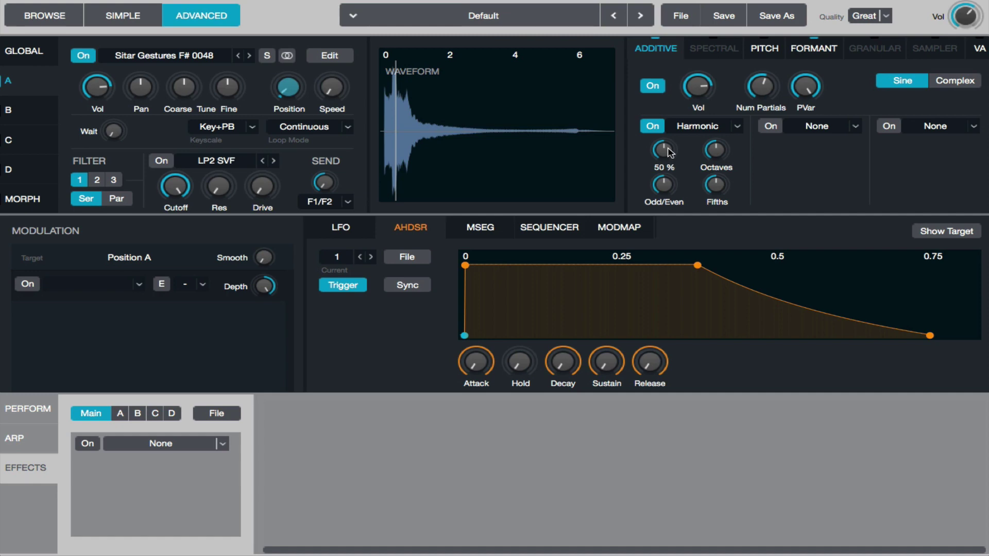
{"action": "left_click_drag", "start_coordinate": [666, 151], "coordinate": [663, 154]}
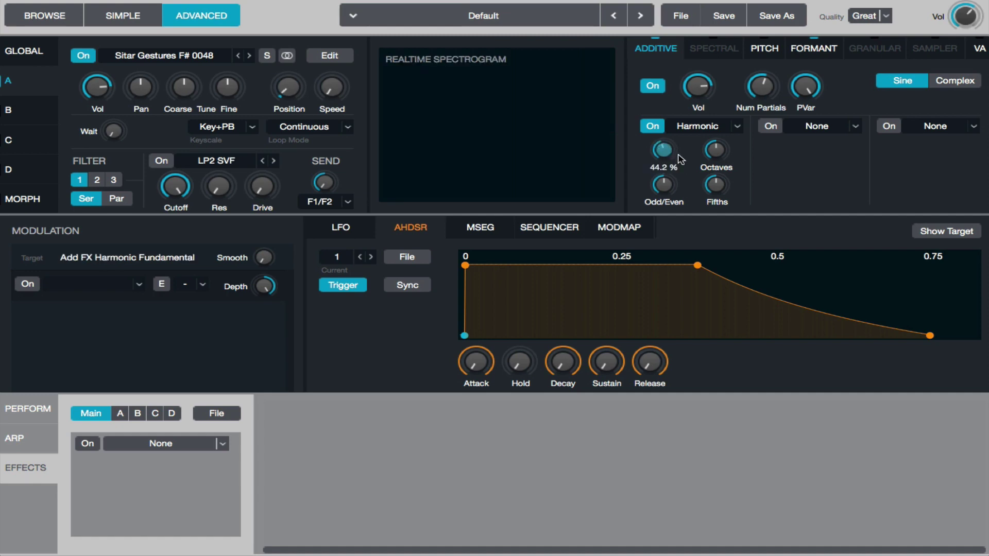
{"action": "mouse_move", "coordinate": [719, 157]}
{"action": "mouse_move", "coordinate": [672, 201]}
{"action": "mouse_move", "coordinate": [718, 192]}
{"action": "mouse_move", "coordinate": [671, 162]}
{"action": "left_click_drag", "start_coordinate": [668, 174], "coordinate": [665, 157]}
{"action": "mouse_move", "coordinate": [665, 157]}
{"action": "left_mouse_down"}
{"action": "mouse_move", "coordinate": [653, 209]}
{"action": "mouse_move", "coordinate": [660, 165]}
{"action": "left_mouse_up"}
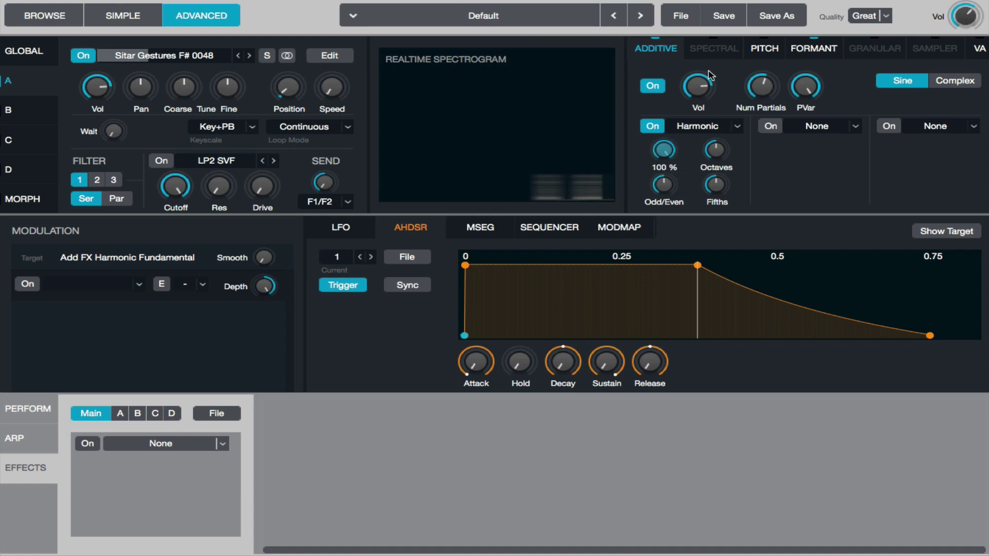
{"action": "mouse_move", "coordinate": [664, 178]}
{"action": "mouse_move", "coordinate": [664, 152]}
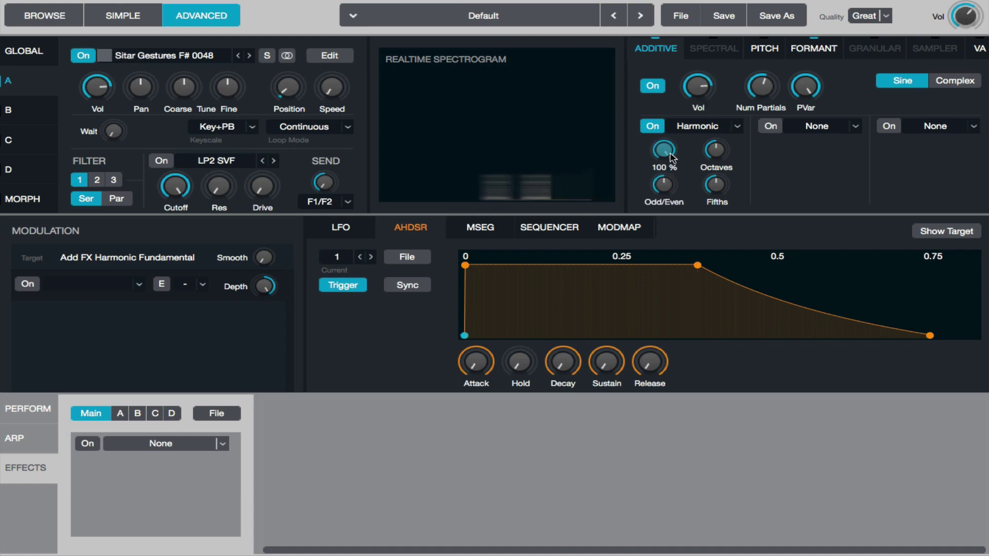
{"action": "left_click_drag", "start_coordinate": [665, 152], "coordinate": [666, 169]}
Step: Raise the first partial's volume to about -16.5 dB in source A's additive editor and return to the Harmonic effect's controls
{"action": "left_click", "coordinate": [371, 125]}
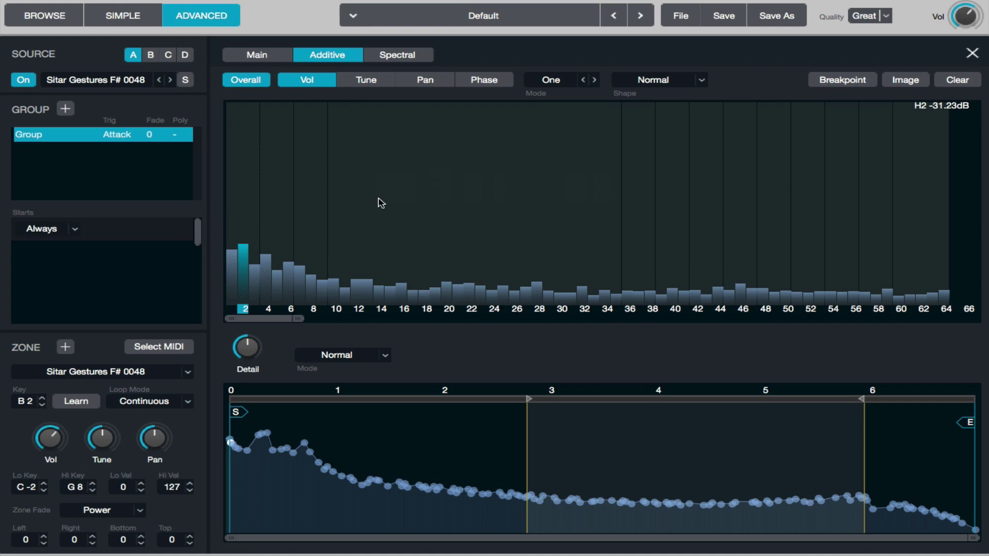
{"action": "left_click_drag", "start_coordinate": [235, 217], "coordinate": [241, 207]}
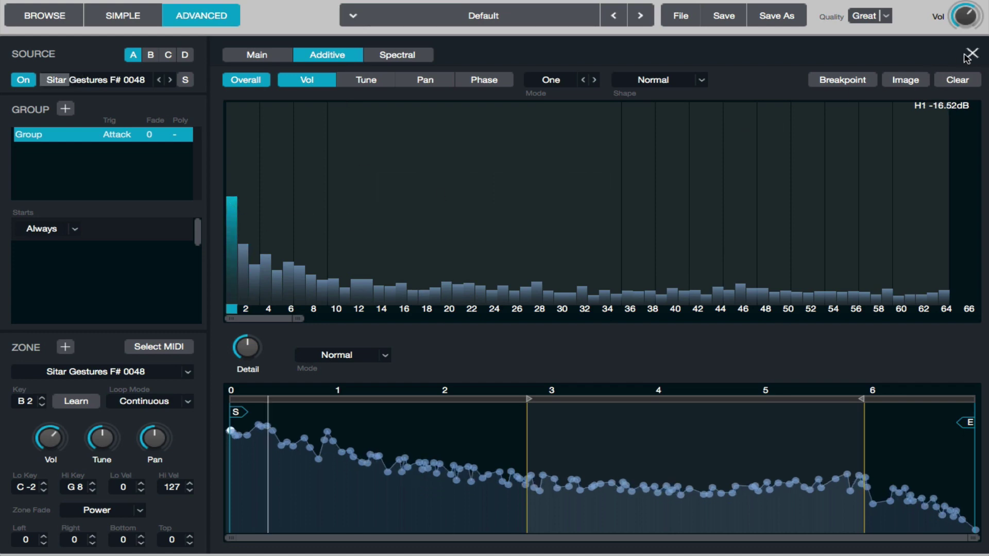
{"action": "left_click", "coordinate": [972, 53]}
{"action": "left_click_drag", "start_coordinate": [679, 140], "coordinate": [694, 115]}
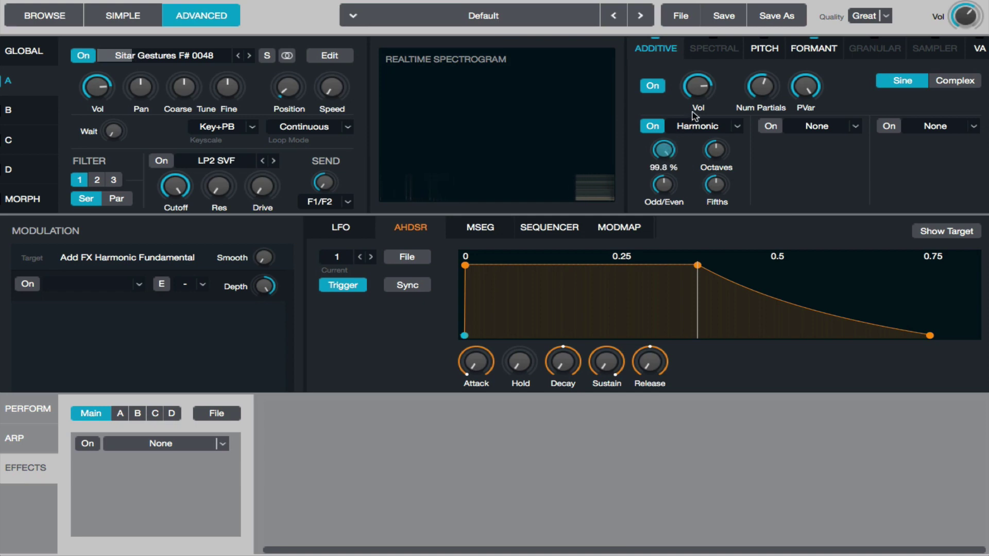
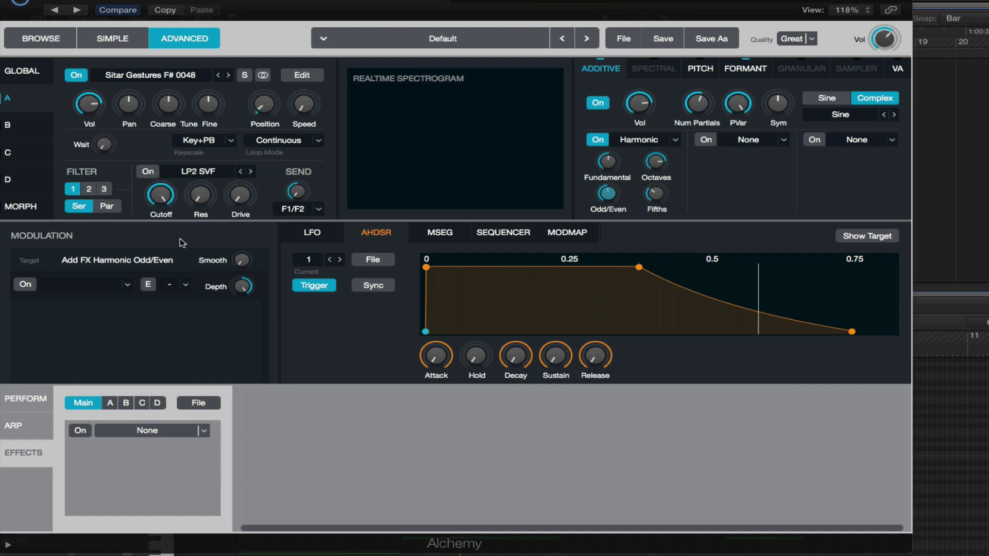
{"action": "left_click", "coordinate": [840, 114]}
{"action": "mouse_move", "coordinate": [855, 133]}
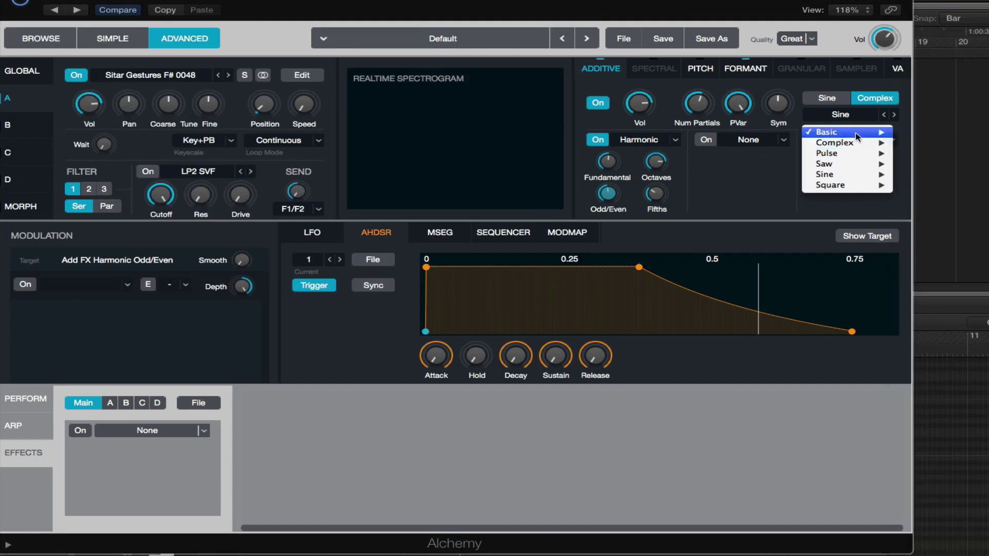
{"action": "left_click", "coordinate": [925, 144]}
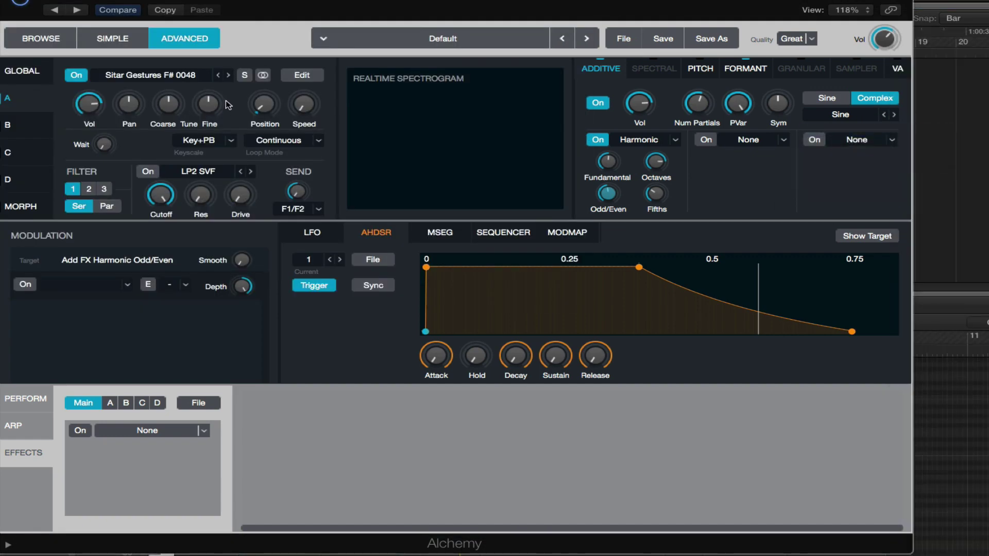
Step: Load the basic Sine VA waveform into source B and solo the source at a slightly lower volume
{"action": "left_click", "coordinate": [25, 134]}
{"action": "left_click", "coordinate": [129, 77]}
{"action": "mouse_move", "coordinate": [136, 104]}
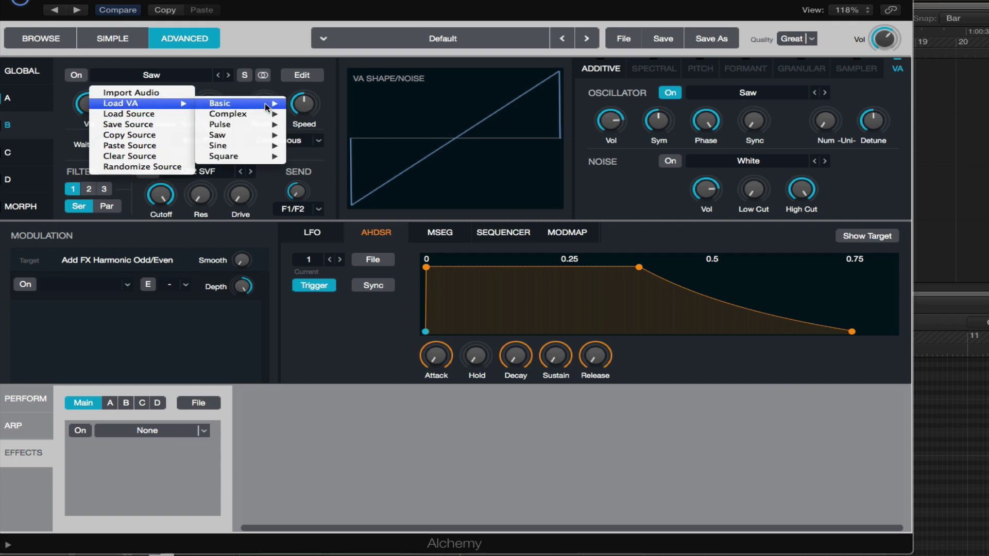
{"action": "mouse_move", "coordinate": [266, 106]}
{"action": "left_click", "coordinate": [304, 114]}
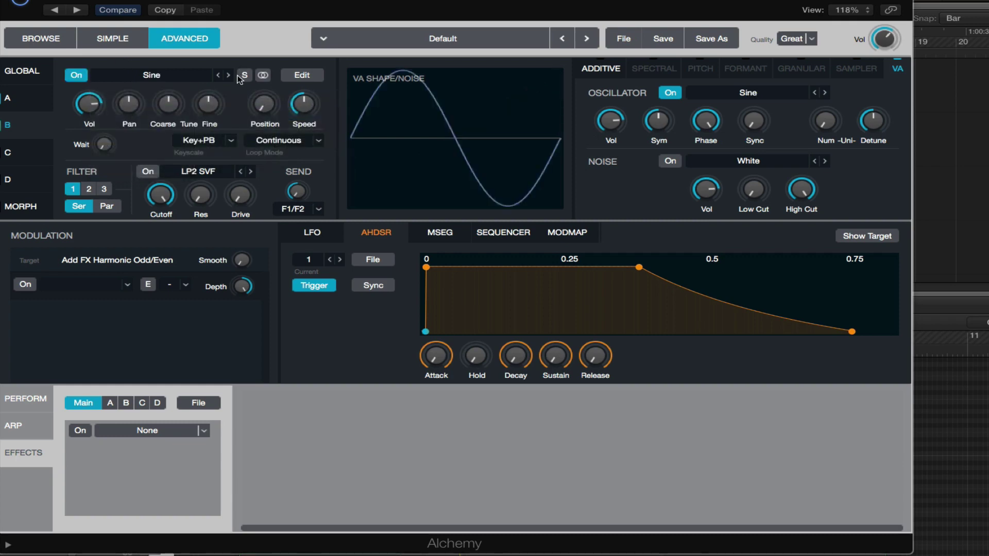
{"action": "left_click_drag", "start_coordinate": [92, 102], "coordinate": [91, 110]}
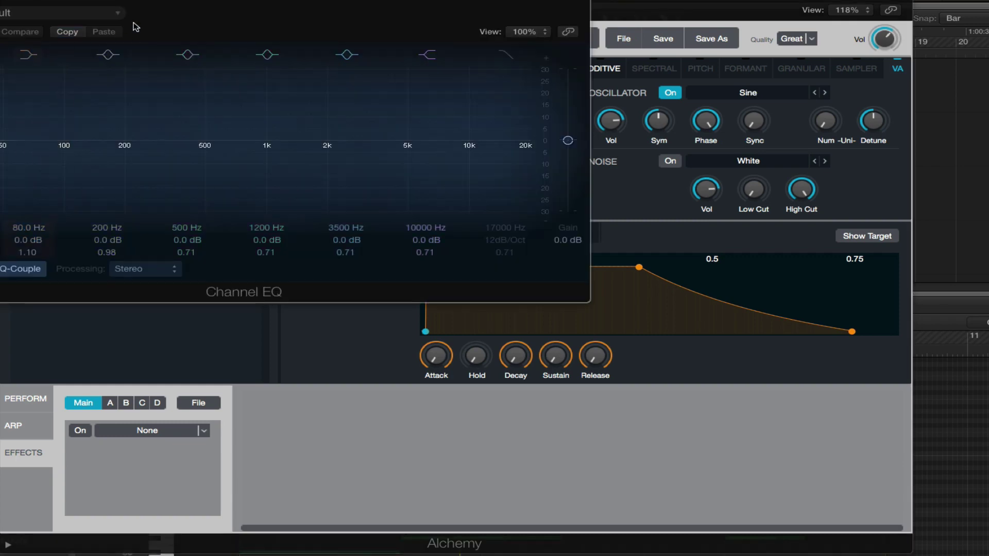
Step: Switch source B's oscillator to Square and compare its harmonics with the sine's in the Channel EQ analyzer
{"action": "left_click_drag", "start_coordinate": [133, 26], "coordinate": [621, 178]}
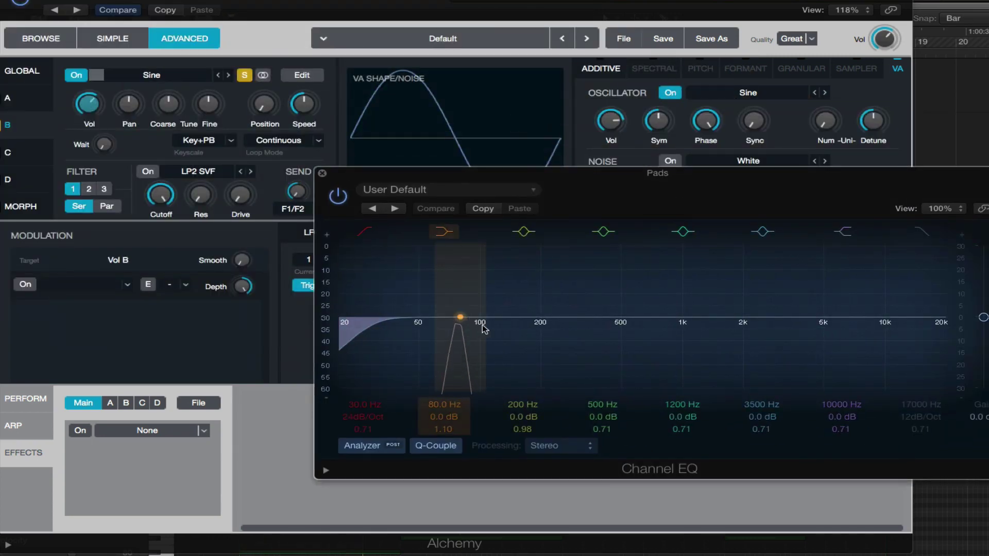
{"action": "left_click", "coordinate": [824, 93]}
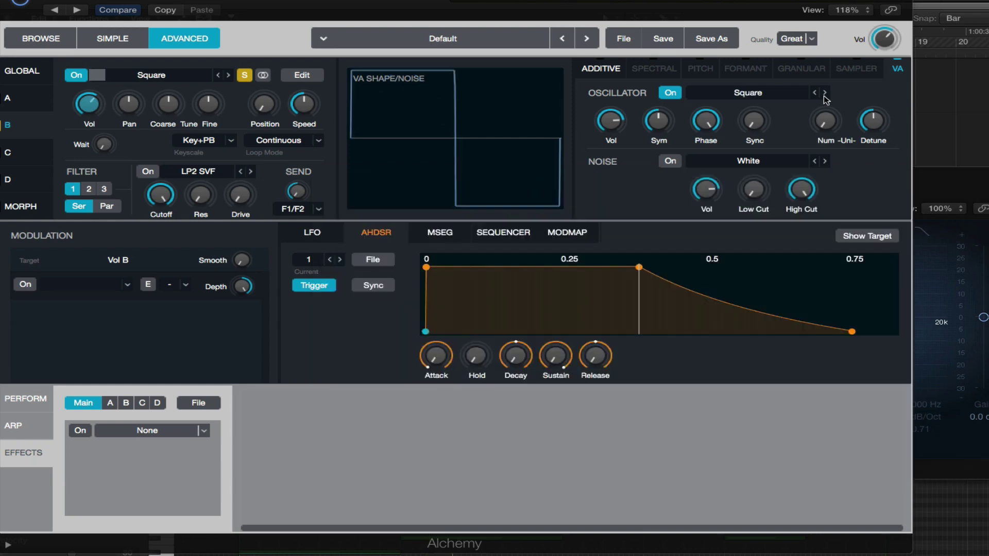
{"action": "left_click", "coordinate": [948, 184]}
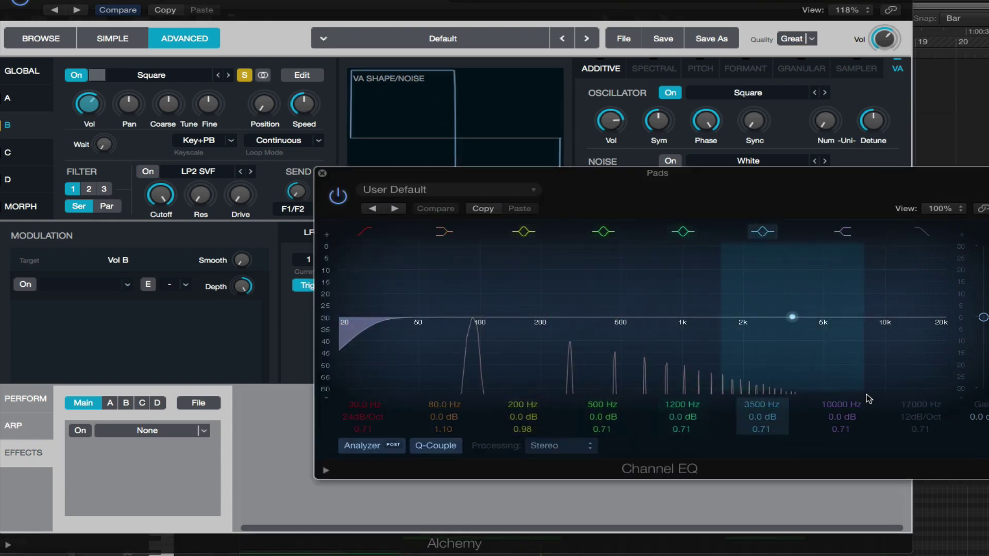
{"action": "left_click", "coordinate": [871, 499]}
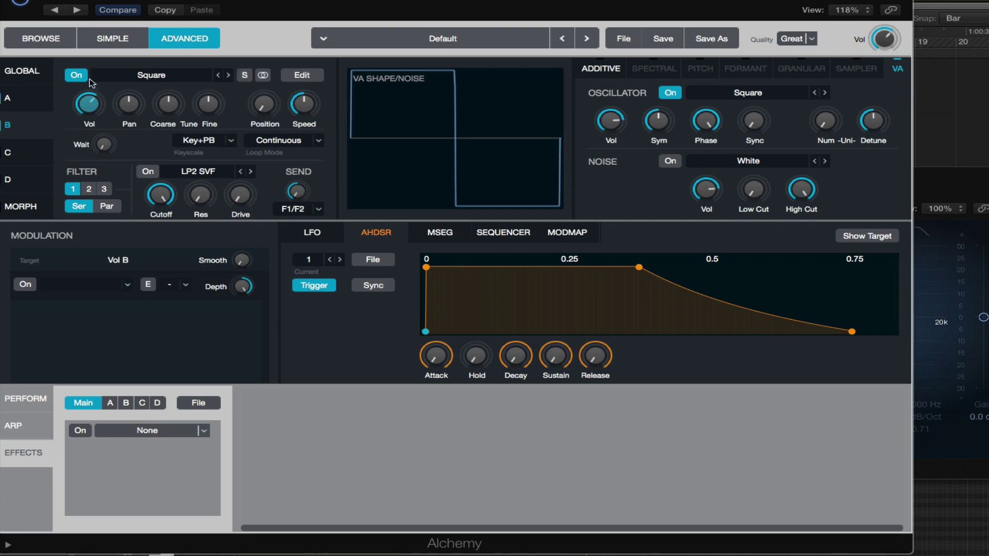
Step: Return to source A and close the Channel EQ window
{"action": "left_click", "coordinate": [30, 99]}
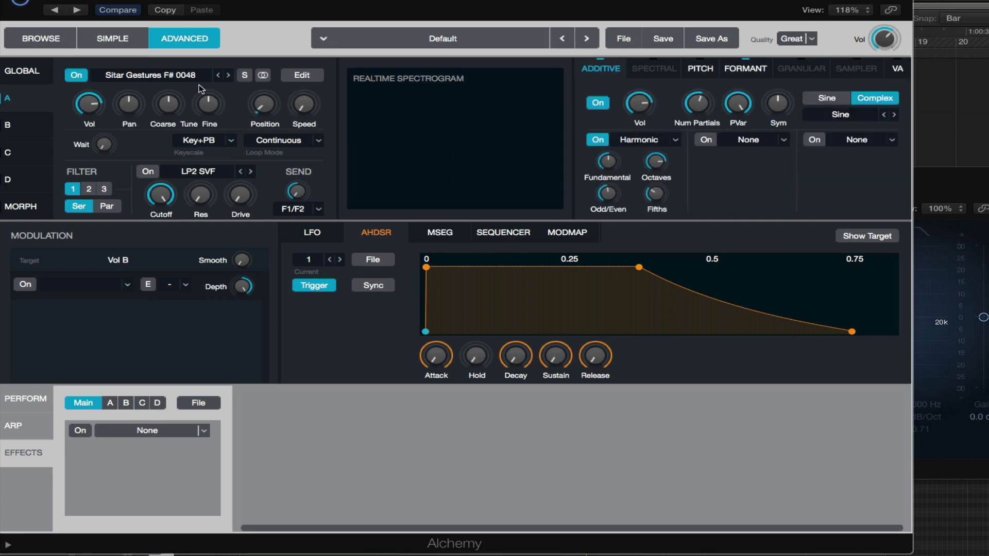
{"action": "left_click", "coordinate": [976, 184]}
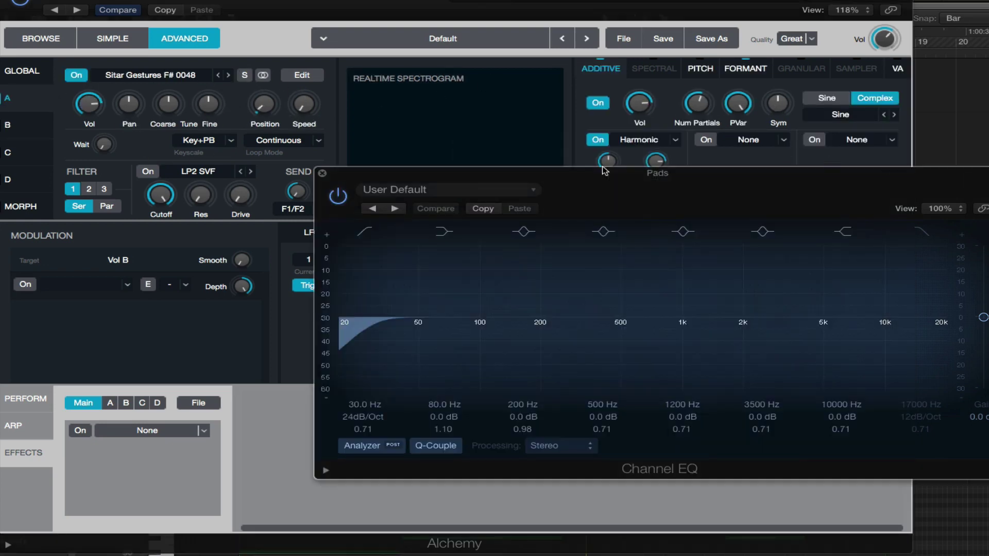
{"action": "left_click", "coordinate": [322, 174]}
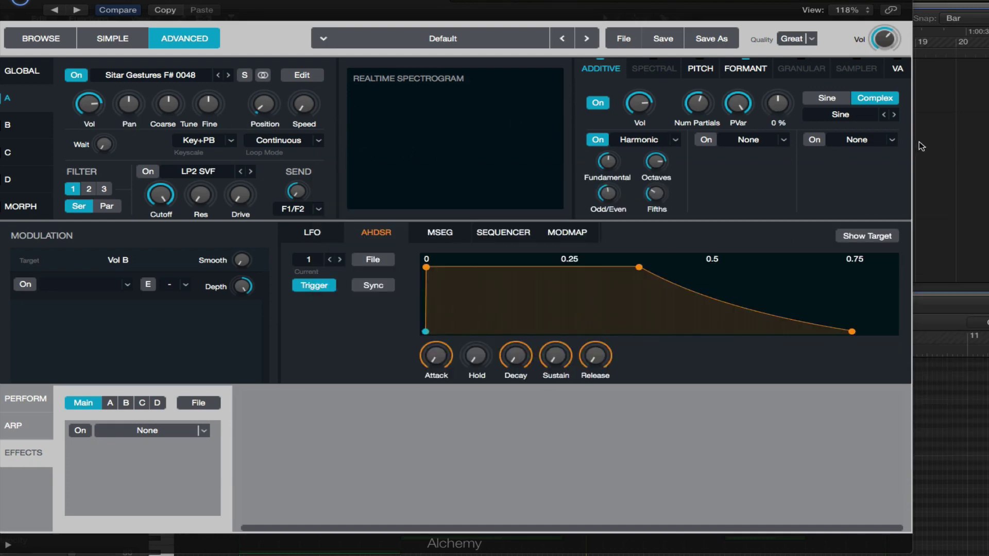
Step: Set source A's complex additive waveform to Saw - Bl after trying Saw - Basic Mg, and raise the source volume
{"action": "left_click", "coordinate": [856, 114]}
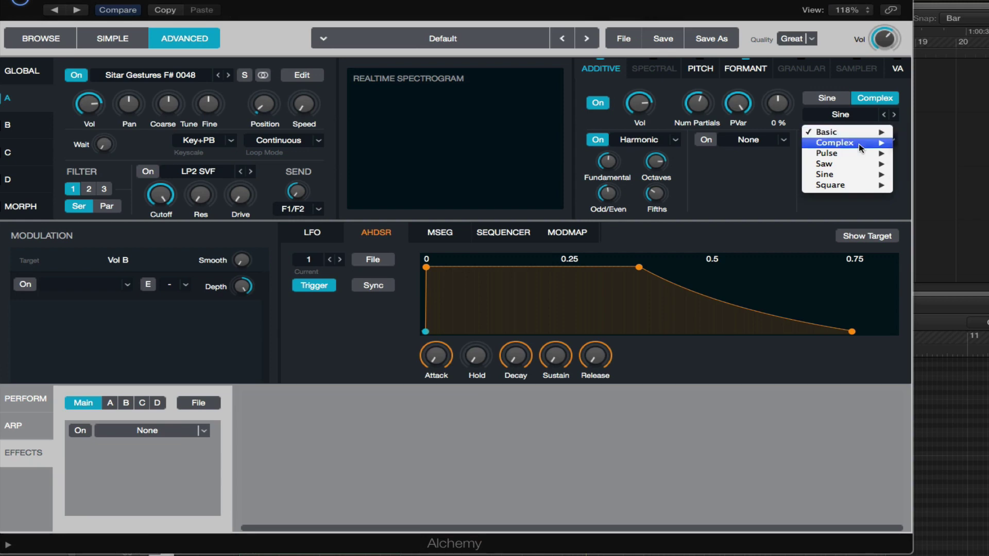
{"action": "mouse_move", "coordinate": [844, 164]}
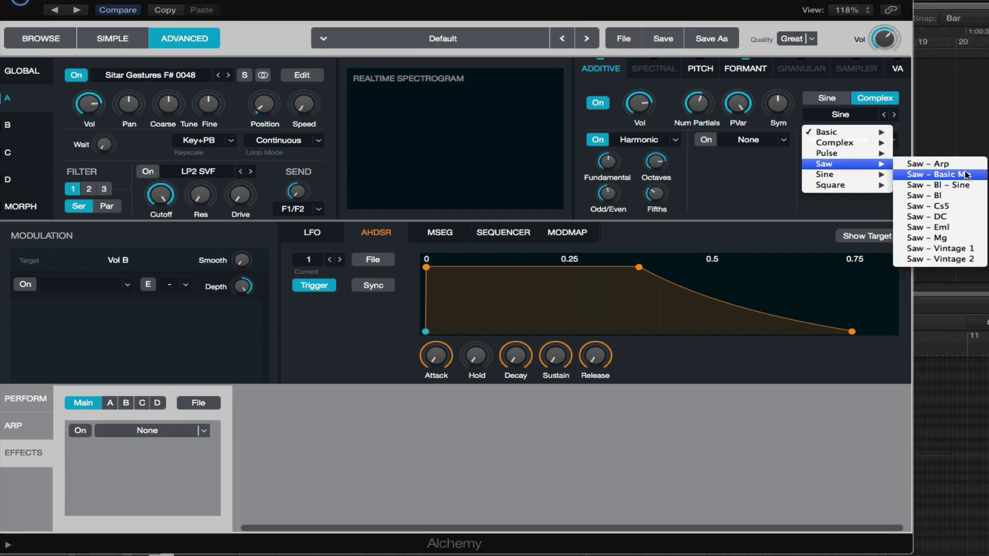
{"action": "left_click", "coordinate": [927, 174]}
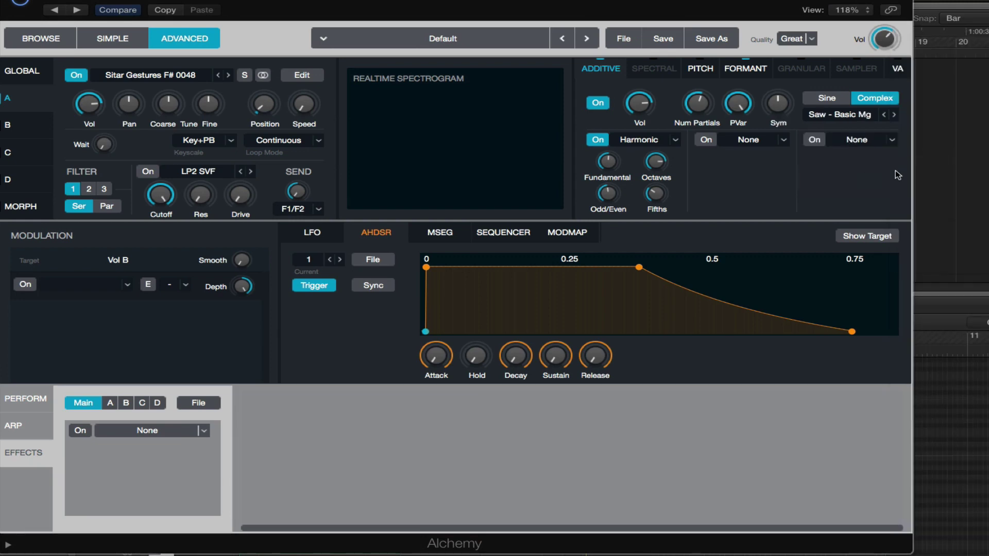
{"action": "left_click", "coordinate": [89, 103]}
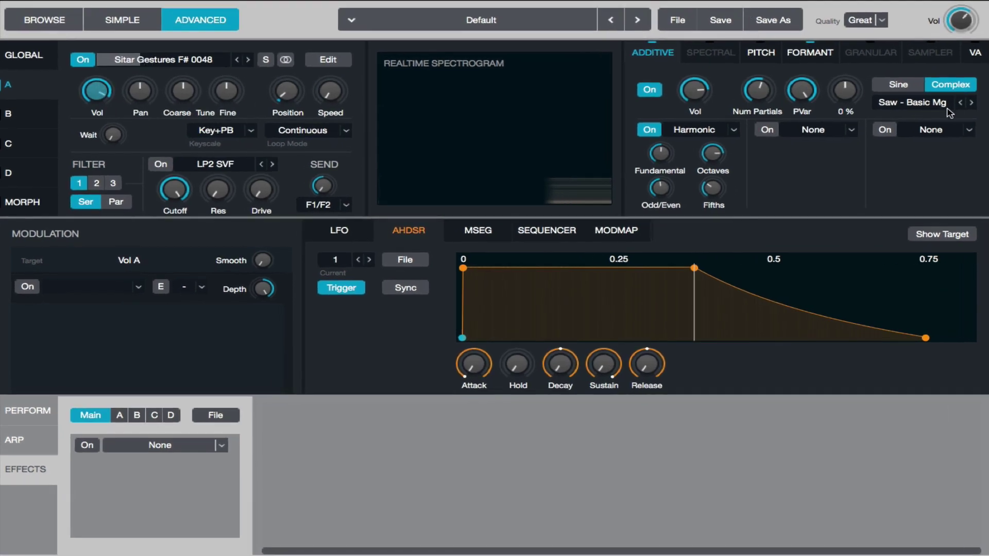
{"action": "left_click", "coordinate": [972, 102]}
{"action": "left_click", "coordinate": [971, 103]}
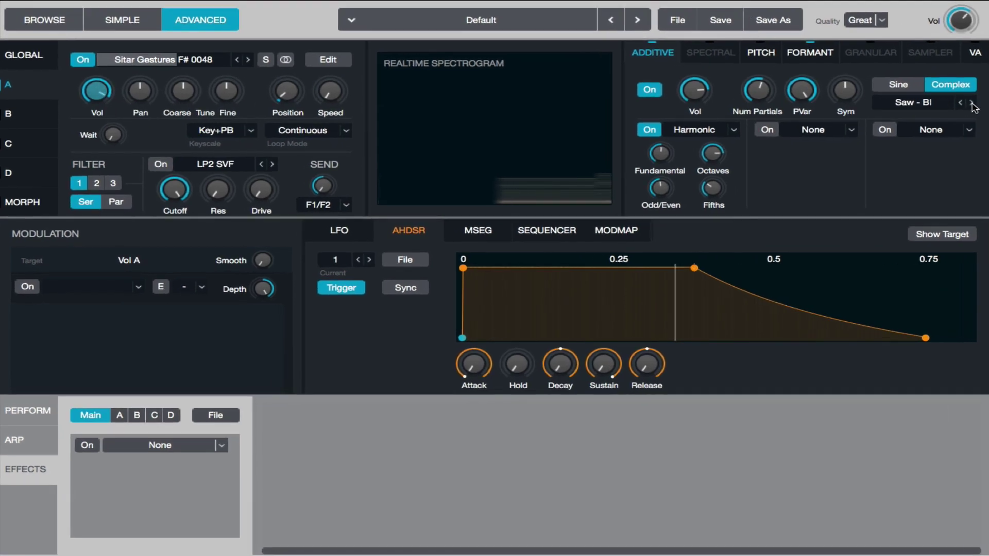
Step: Raise the Harmonic effect's Fifths amount and turn source A's additive pitch variation (PVar) fully down
{"action": "left_click", "coordinate": [712, 188]}
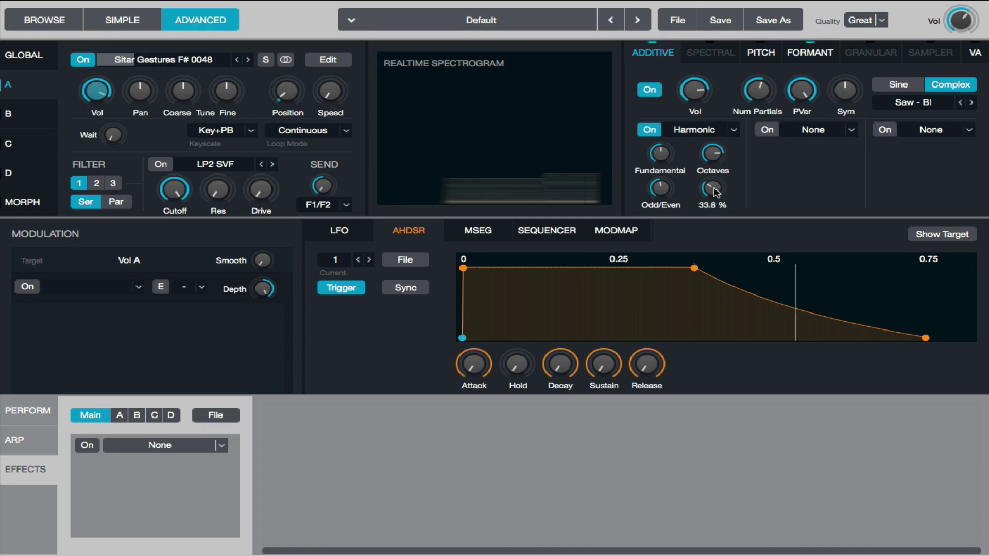
{"action": "mouse_move", "coordinate": [801, 94]}
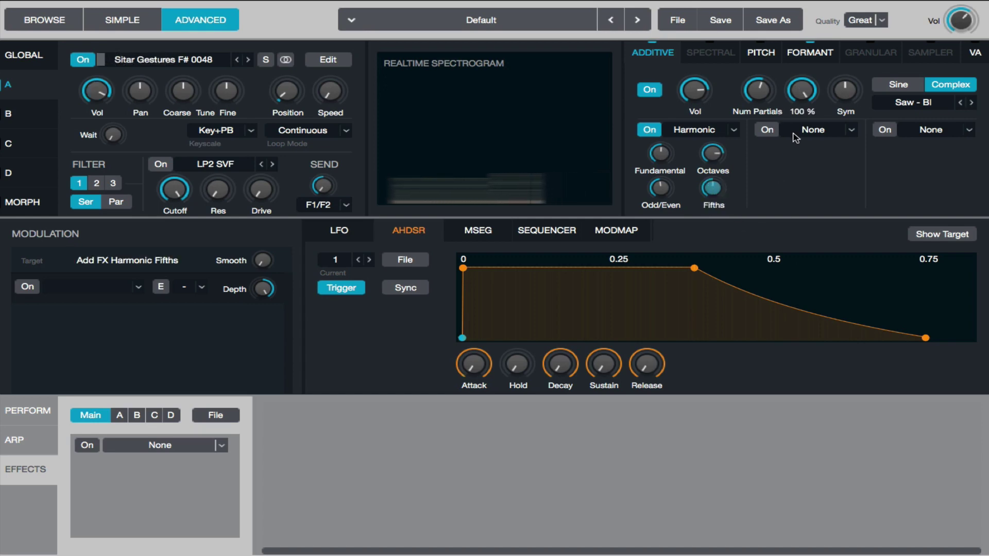
{"action": "left_click_drag", "start_coordinate": [798, 105], "coordinate": [809, 136]}
{"action": "left_click_drag", "start_coordinate": [805, 102], "coordinate": [811, 158]}
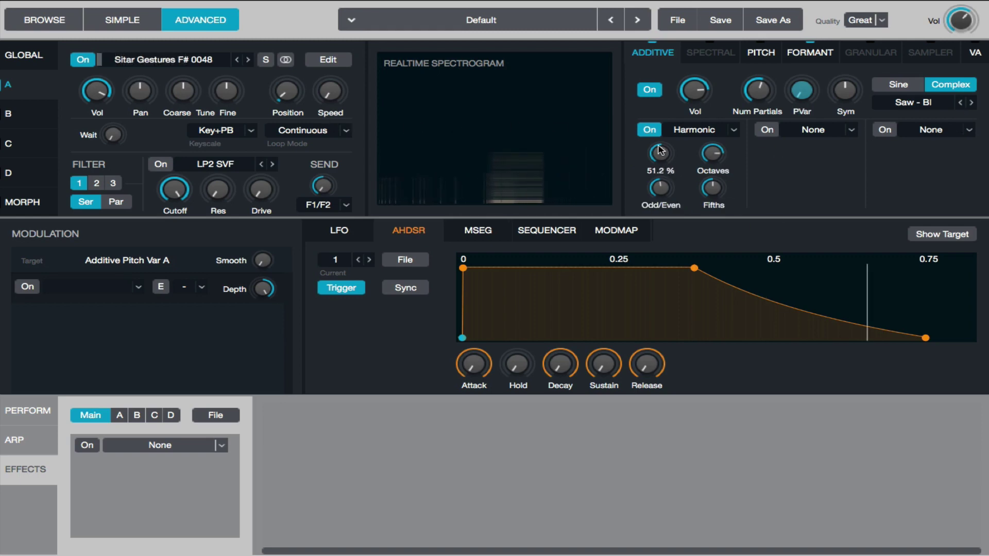
Step: Lower the Harmonic effect's Octaves, Fifths and Odd/Even amounts, taking Odd/Even close to zero
{"action": "mouse_move", "coordinate": [667, 152]}
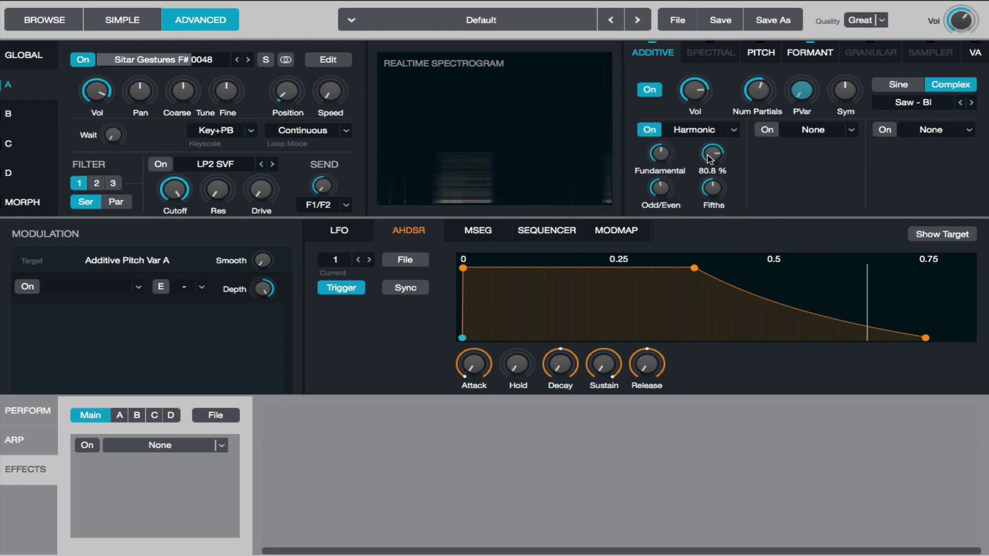
{"action": "left_click_drag", "start_coordinate": [712, 153], "coordinate": [704, 219]}
{"action": "left_click", "coordinate": [713, 188]}
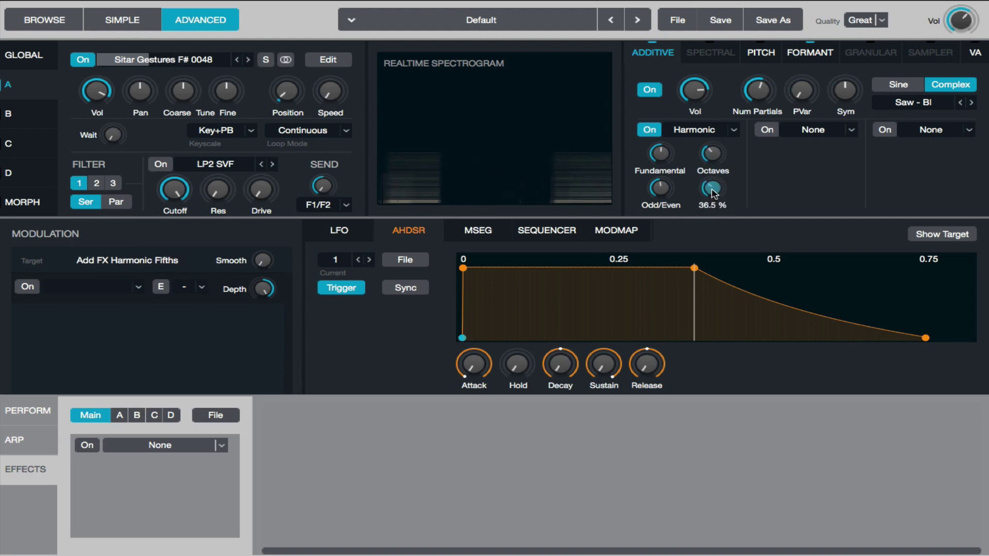
{"action": "left_click_drag", "start_coordinate": [659, 187], "coordinate": [653, 206]}
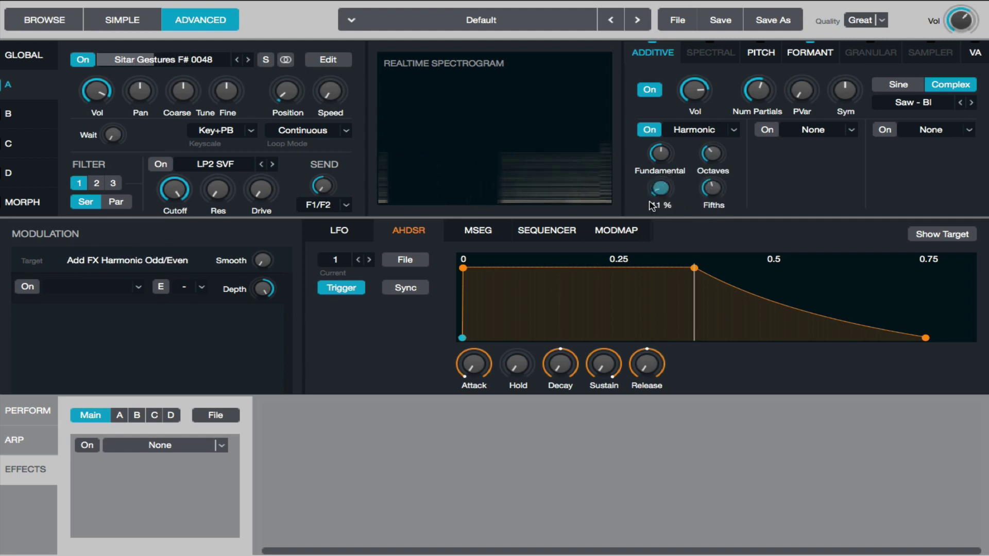
Step: Assign MSEG1 as a modulation source for the Harmonic effect's Odd/Even amount
{"action": "right_click", "coordinate": [660, 190]}
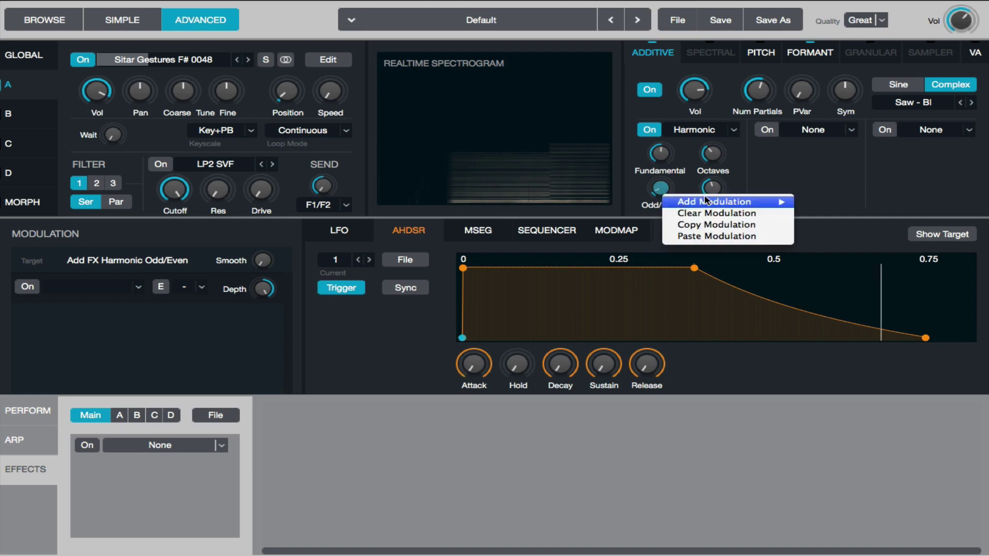
{"action": "mouse_move", "coordinate": [731, 201]}
{"action": "mouse_move", "coordinate": [865, 213]}
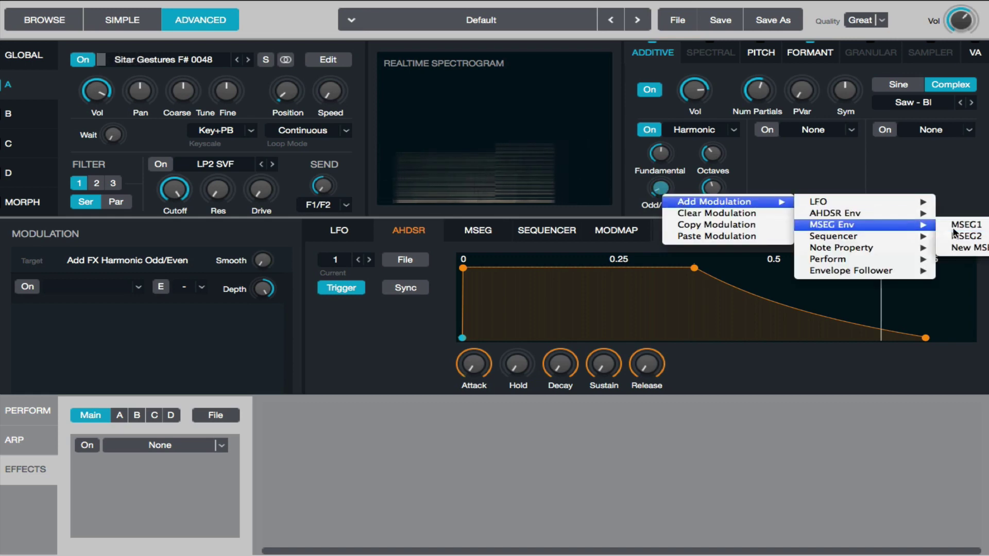
{"action": "left_click", "coordinate": [962, 224]}
Step: Load the saved envelope preset 20151010_curves_medium_4bars into MSEG1
{"action": "left_click", "coordinate": [405, 260]}
{"action": "mouse_move", "coordinate": [414, 281]}
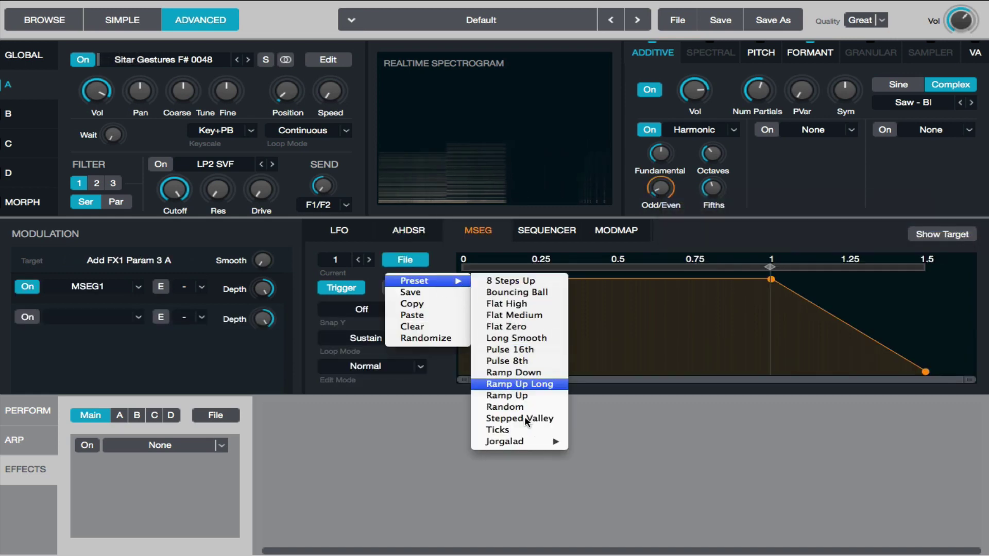
{"action": "mouse_move", "coordinate": [508, 442]}
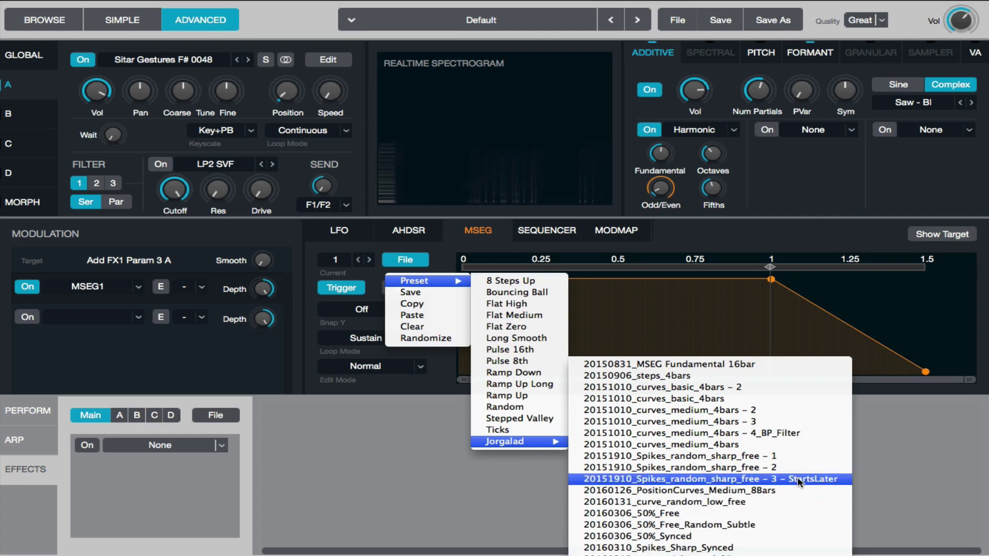
{"action": "left_click", "coordinate": [767, 445]}
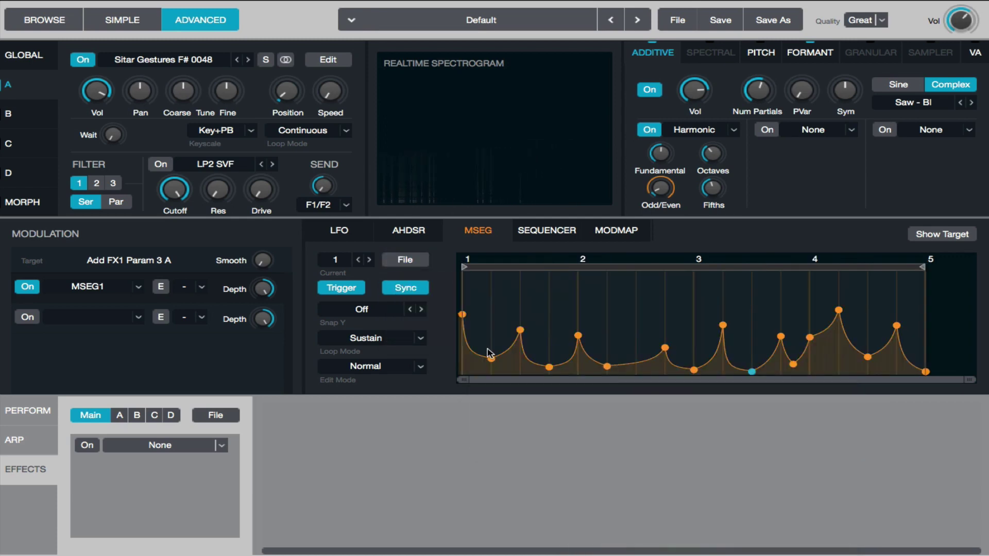
Step: Deepen the first dip and heighten the following peak of the MSEG1 envelope, and raise Odd/Even to about 13.6%
{"action": "left_click_drag", "start_coordinate": [491, 356], "coordinate": [492, 380]}
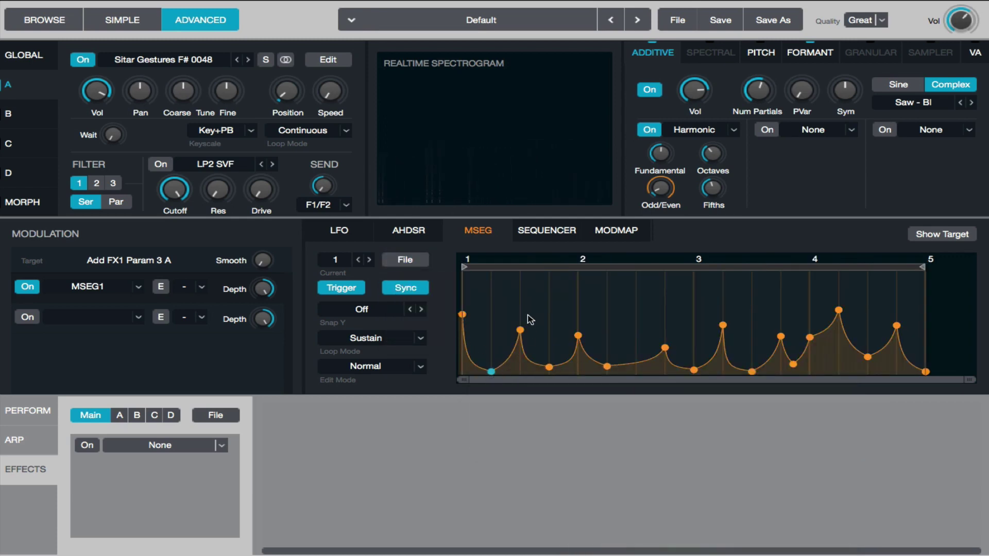
{"action": "left_click_drag", "start_coordinate": [522, 329], "coordinate": [482, 295]}
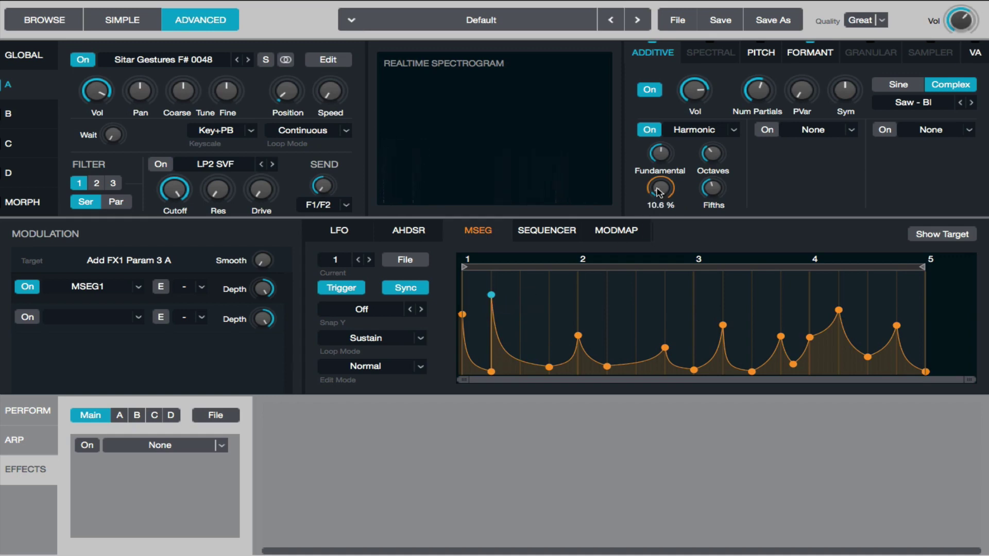
{"action": "left_click_drag", "start_coordinate": [658, 192], "coordinate": [655, 177]}
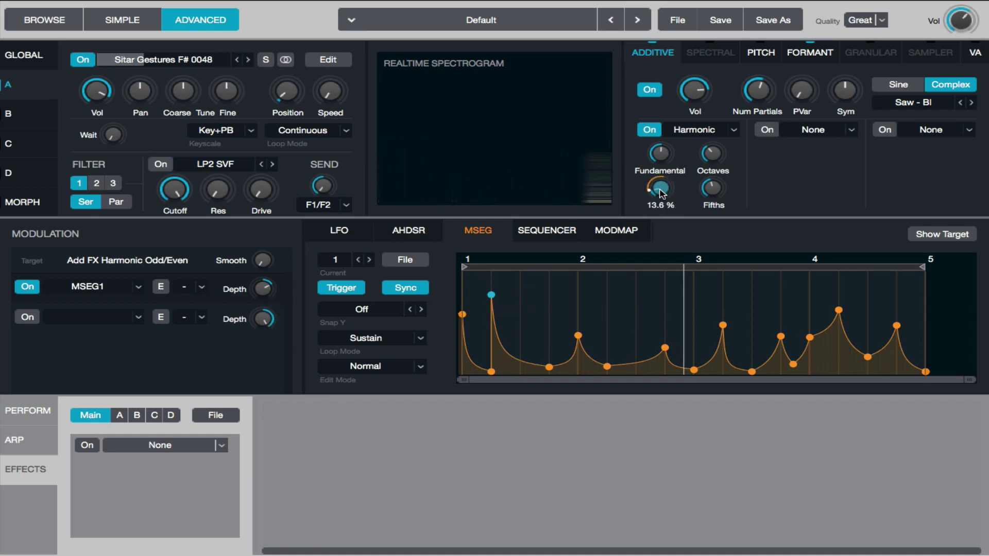
Step: Heighten three MSEG1 envelope peaks between beats 2 and 3.25, and lower source A's coarse tuning
{"action": "left_click_drag", "start_coordinate": [577, 336], "coordinate": [578, 279]}
{"action": "left_click_drag", "start_coordinate": [665, 348], "coordinate": [665, 285]}
{"action": "left_click_drag", "start_coordinate": [723, 325], "coordinate": [714, 304]}
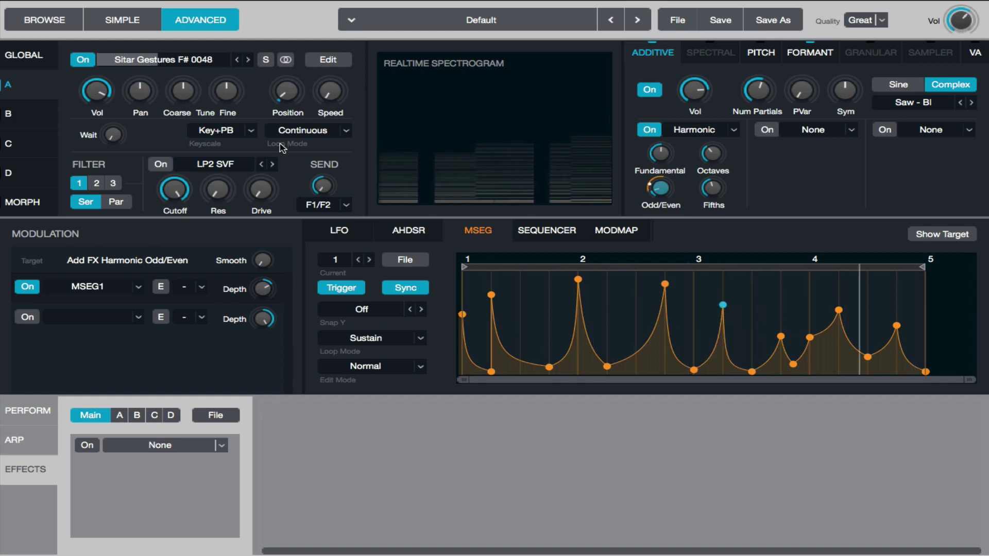
{"action": "left_click", "coordinate": [184, 102]}
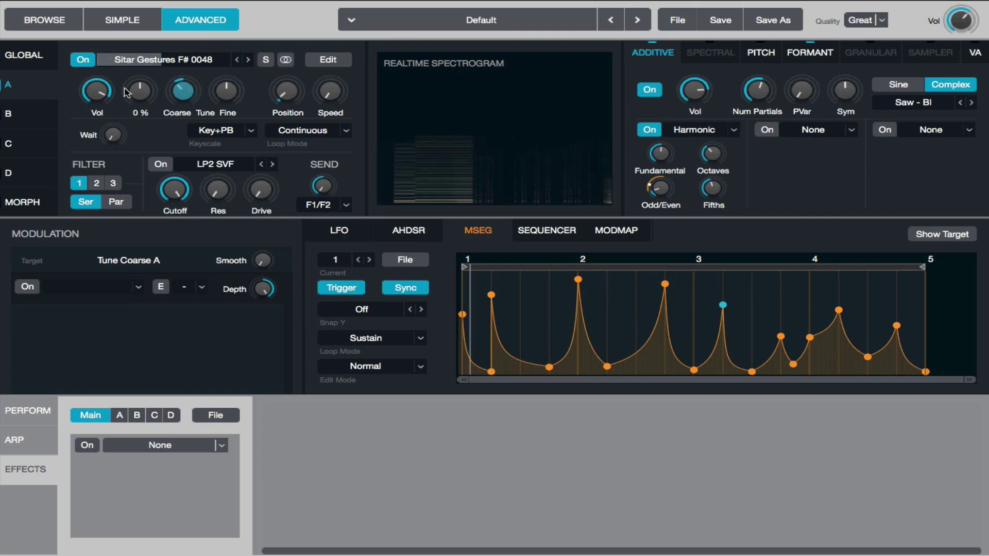
Step: Lower the global Filter 1 cutoff to about 93 Hz and assign MSEG2 as its modulation source
{"action": "left_click", "coordinate": [24, 55]}
{"action": "left_click", "coordinate": [509, 115]}
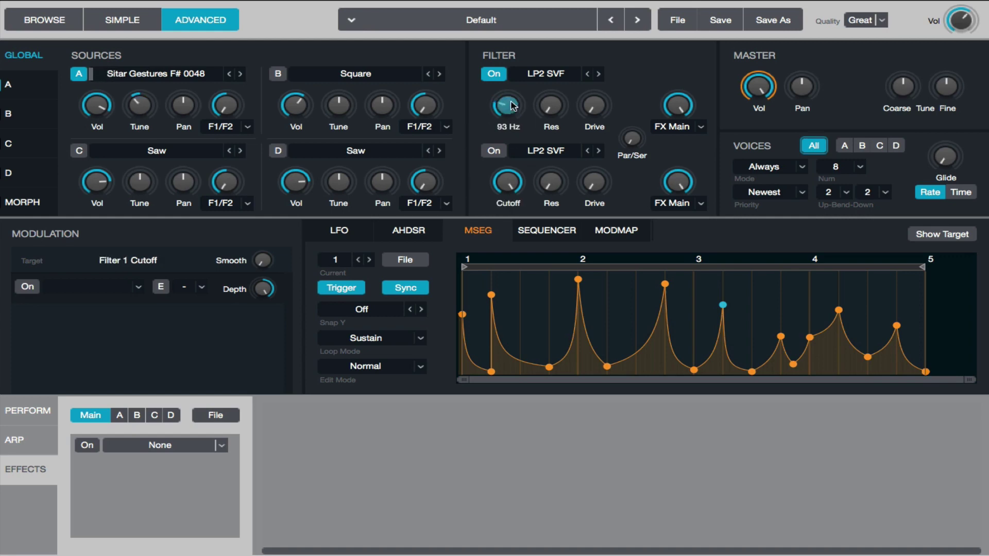
{"action": "right_click", "coordinate": [512, 106]}
{"action": "mouse_move", "coordinate": [634, 114]}
{"action": "mouse_move", "coordinate": [744, 175]}
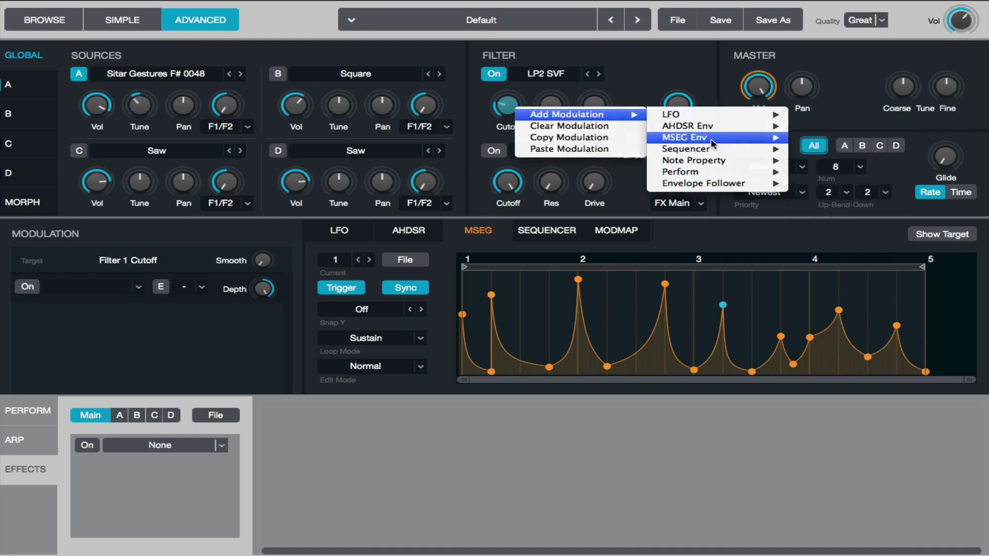
{"action": "mouse_move", "coordinate": [713, 139]}
{"action": "left_click", "coordinate": [828, 149]}
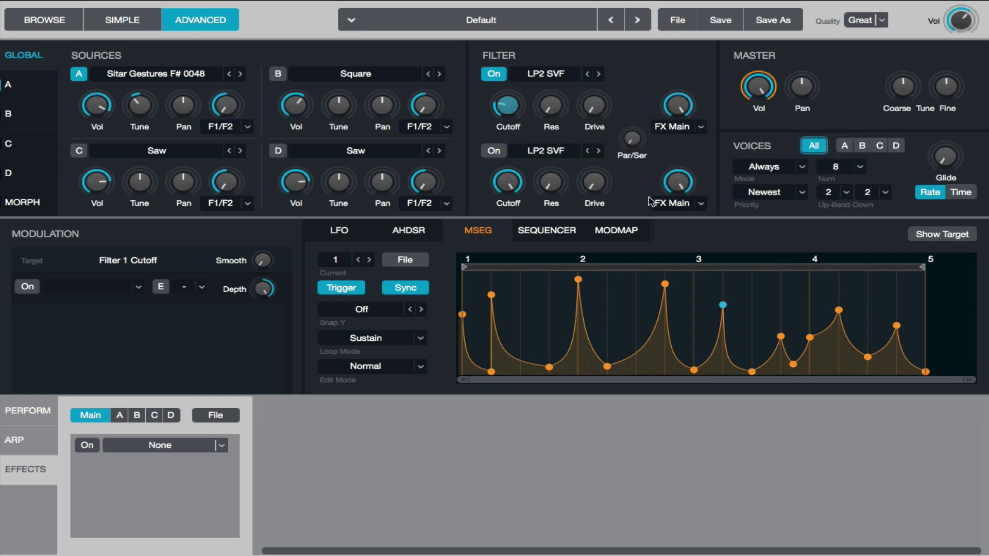
Step: Load the saved envelope preset 20151010_curves_medium_4bars - 4_BP_Filter into MSEG2
{"action": "left_click", "coordinate": [405, 260]}
{"action": "mouse_move", "coordinate": [444, 287]}
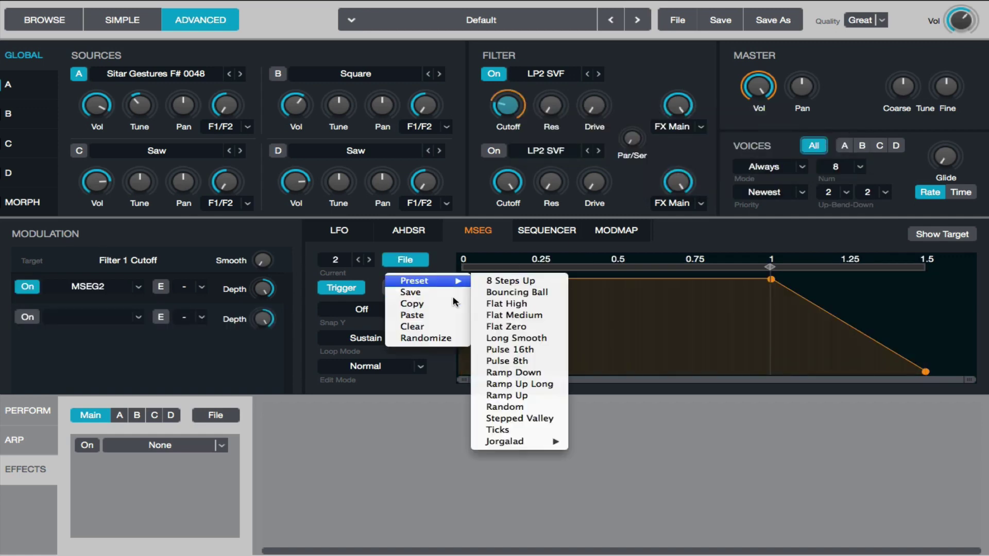
{"action": "mouse_move", "coordinate": [546, 441]}
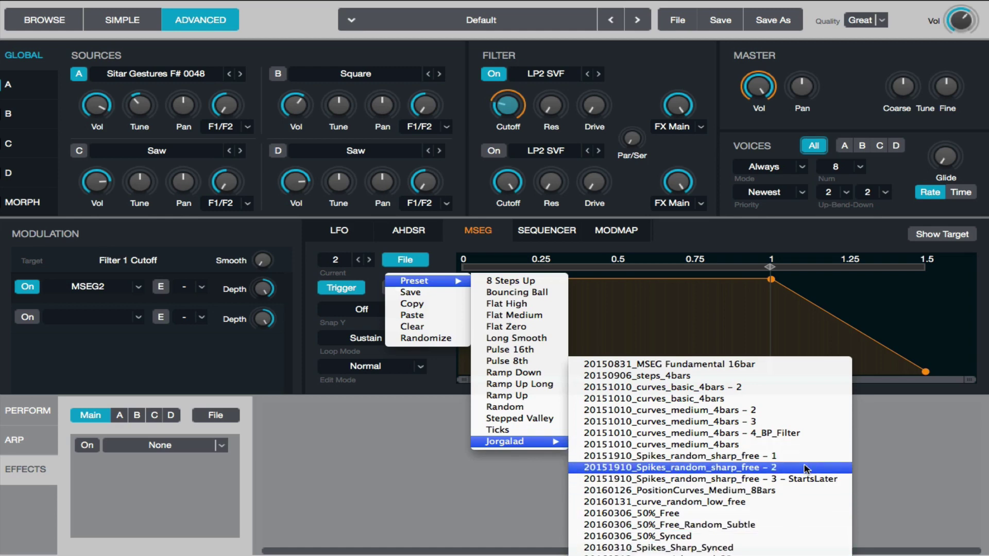
{"action": "left_click", "coordinate": [782, 433]}
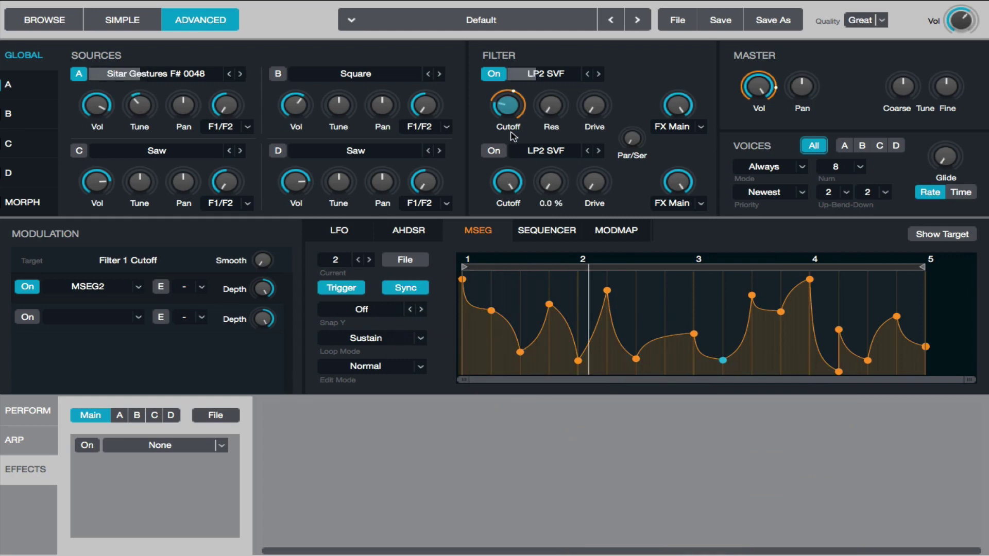
Step: Reshape the first segment of MSEG2 into full-height spikes with deep dips, and lower the Filter 1 cutoff to about 53 Hz
{"action": "left_click_drag", "start_coordinate": [488, 310], "coordinate": [491, 279]}
{"action": "left_click_drag", "start_coordinate": [546, 302], "coordinate": [516, 365]}
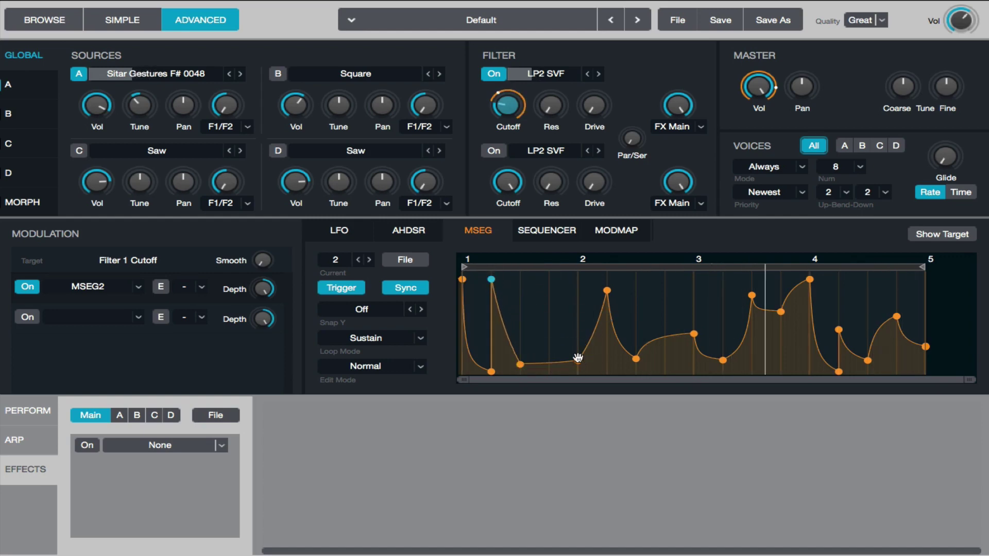
{"action": "left_click_drag", "start_coordinate": [578, 360], "coordinate": [549, 279]}
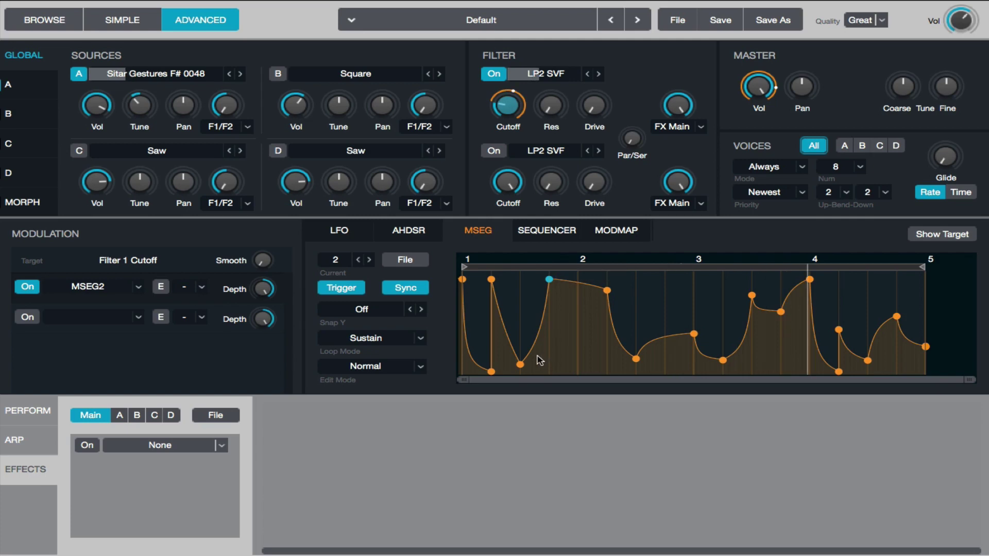
{"action": "left_click_drag", "start_coordinate": [550, 349], "coordinate": [592, 387]}
{"action": "left_click", "coordinate": [520, 363]}
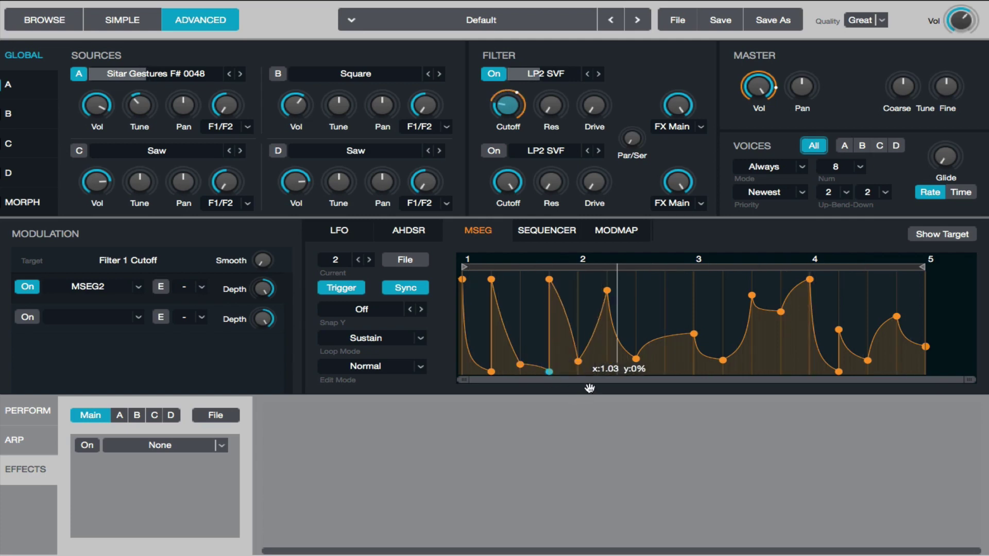
{"action": "mouse_move", "coordinate": [514, 88]}
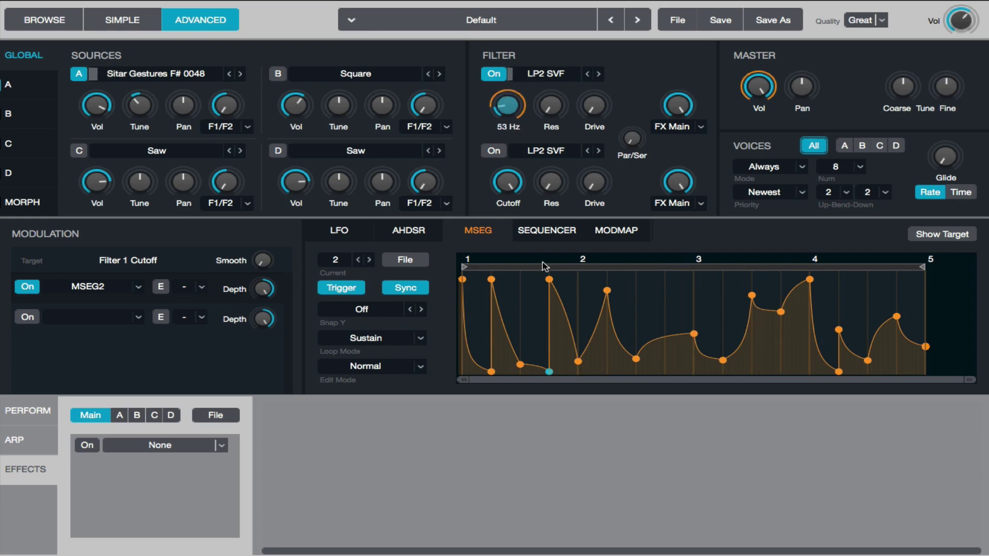
Step: Add a Waveshaper as the first main effect, with its upper curve flattened by two points and Mix at about 30.3%
{"action": "left_click", "coordinate": [31, 84]}
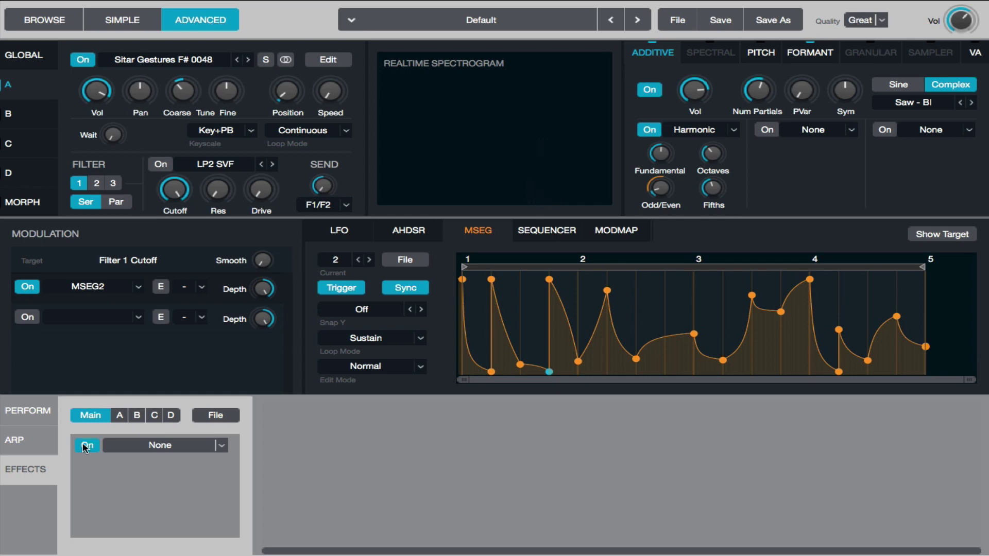
{"action": "left_click", "coordinate": [218, 444]}
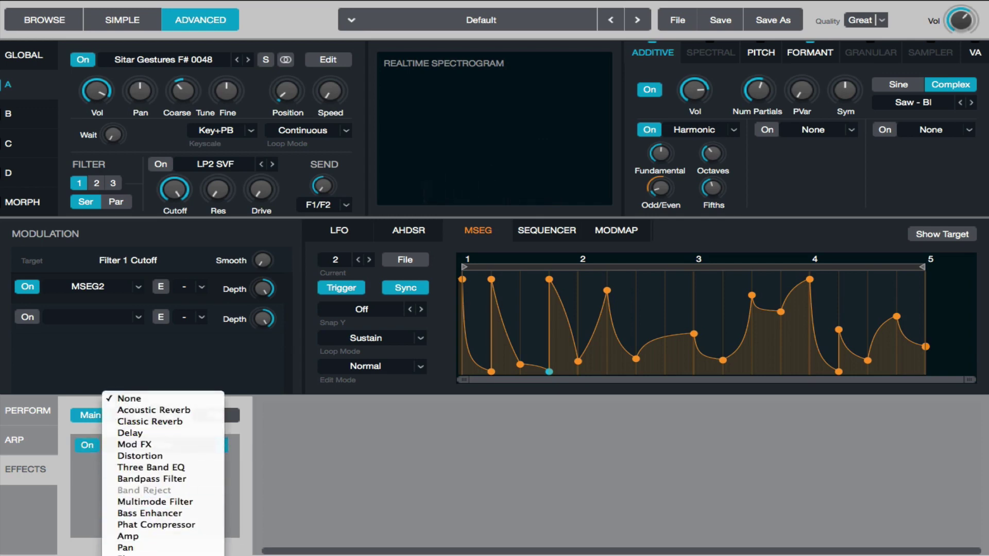
{"action": "left_click", "coordinate": [168, 515]}
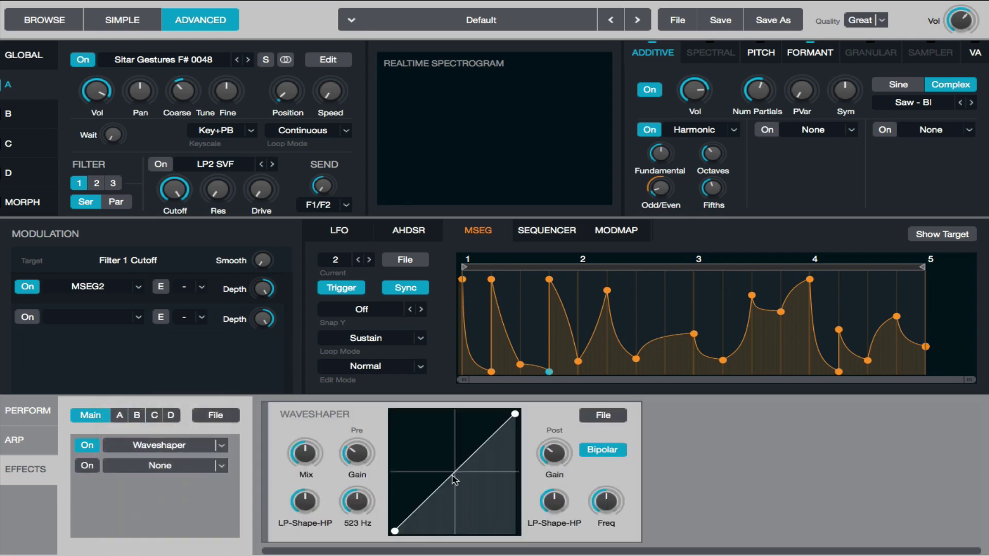
{"action": "double_click", "coordinate": [478, 449]}
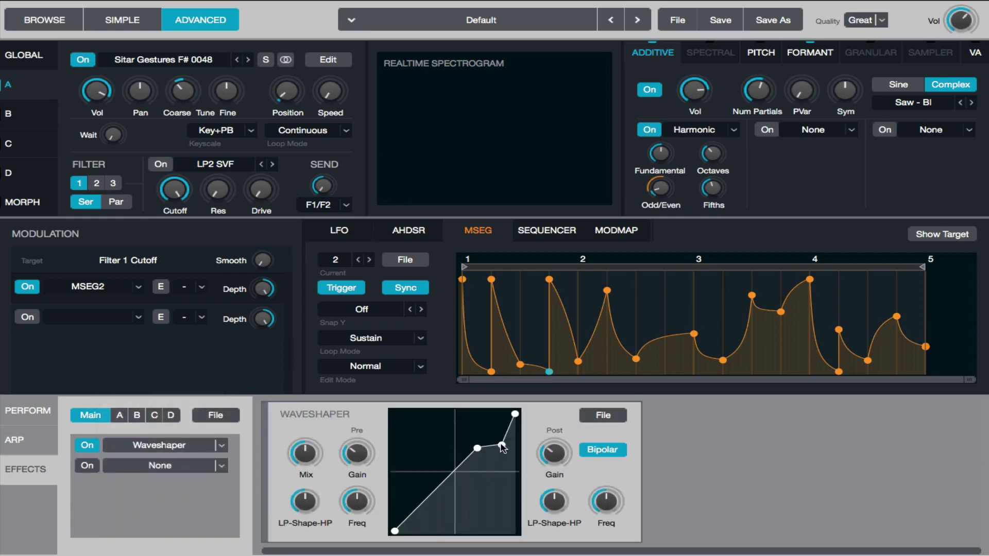
{"action": "left_click_drag", "start_coordinate": [305, 456], "coordinate": [301, 482]}
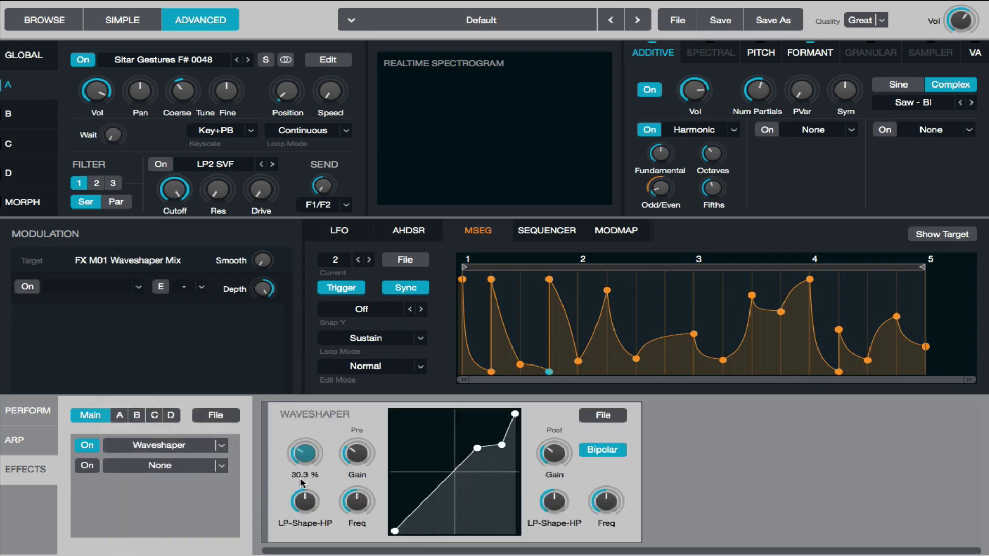
Step: Add Distortion as the second main effect, with Mech at about 10.1% and XCite at about 8.28%
{"action": "left_click", "coordinate": [224, 465]}
{"action": "left_click", "coordinate": [159, 432]}
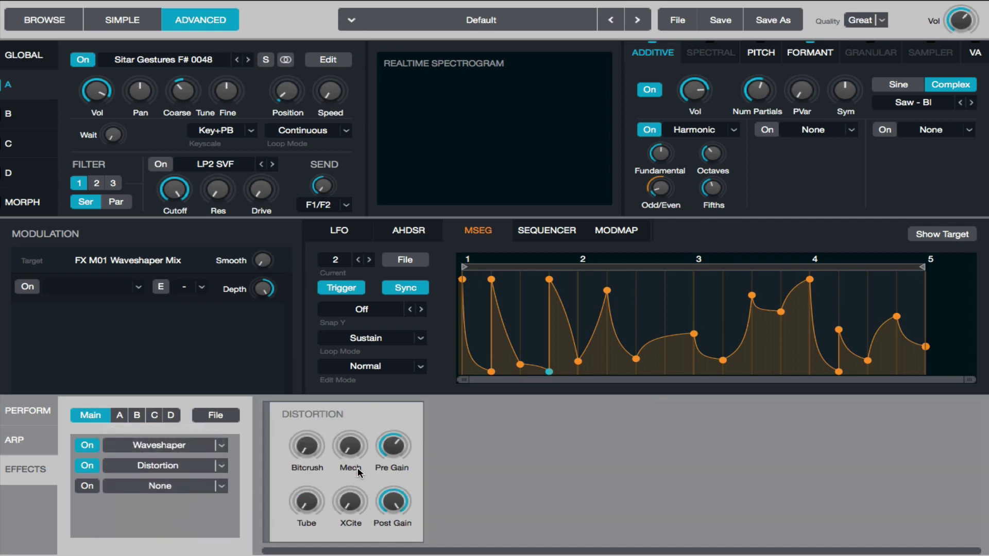
{"action": "left_click", "coordinate": [352, 451]}
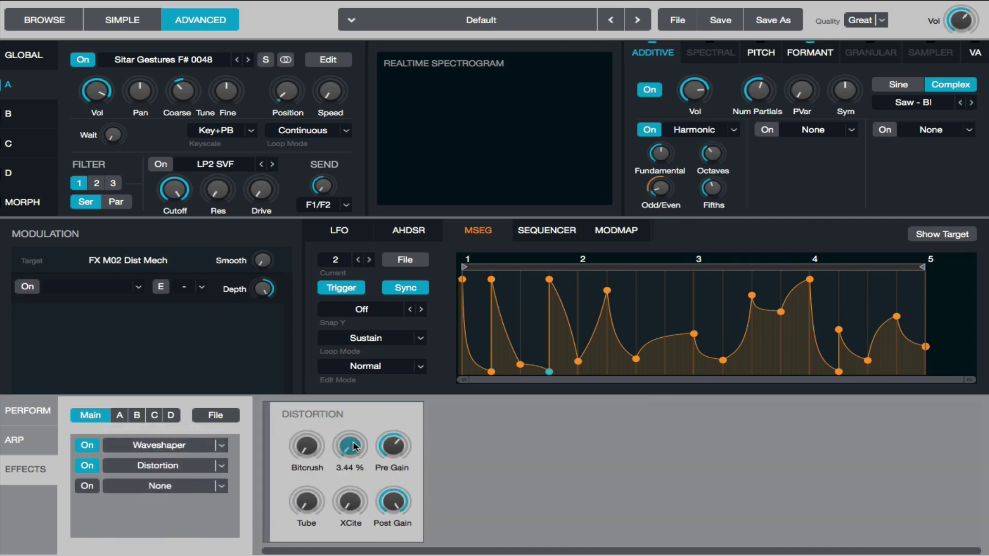
{"action": "left_click_drag", "start_coordinate": [354, 447], "coordinate": [358, 446]}
{"action": "left_click_drag", "start_coordinate": [356, 499], "coordinate": [351, 499]}
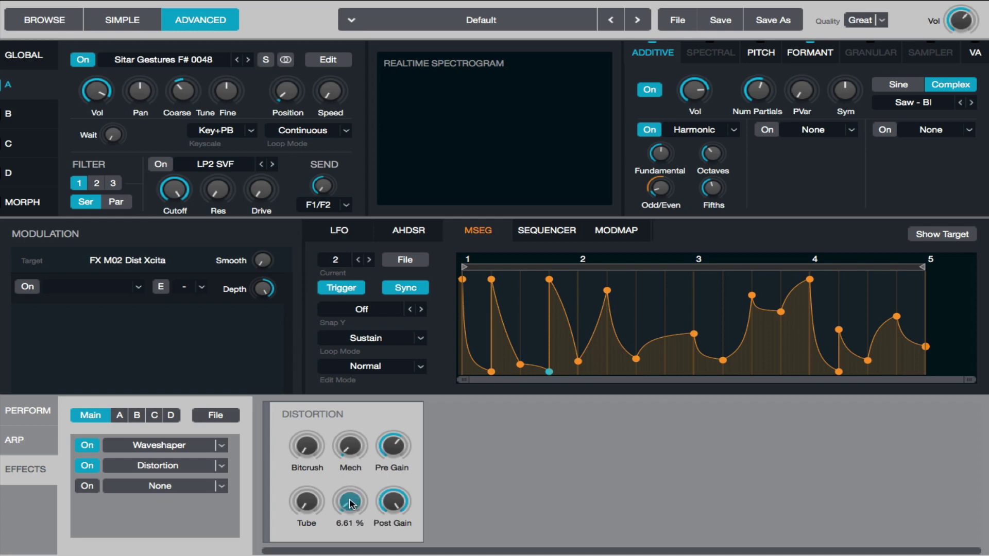
{"action": "left_click", "coordinate": [353, 453]}
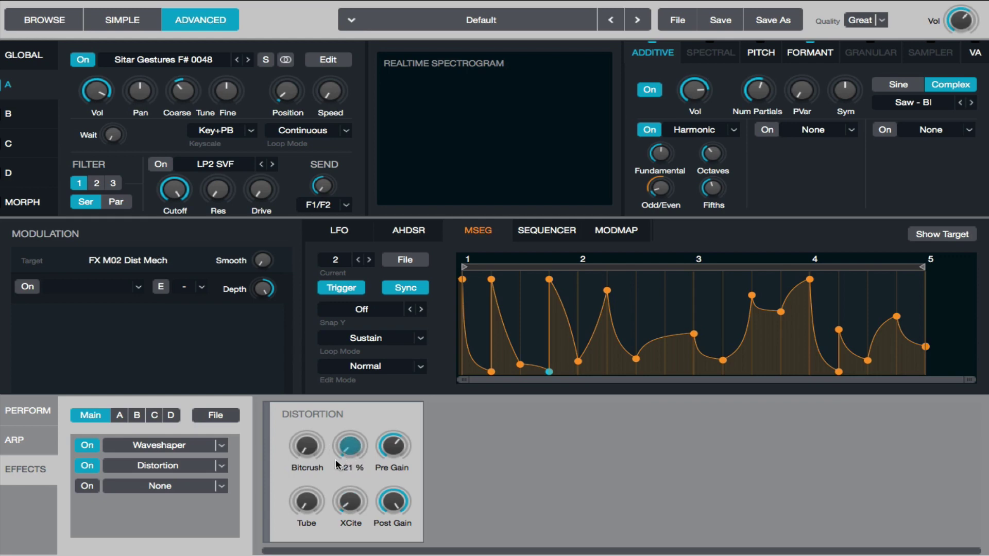
{"action": "left_click_drag", "start_coordinate": [344, 509], "coordinate": [346, 515]}
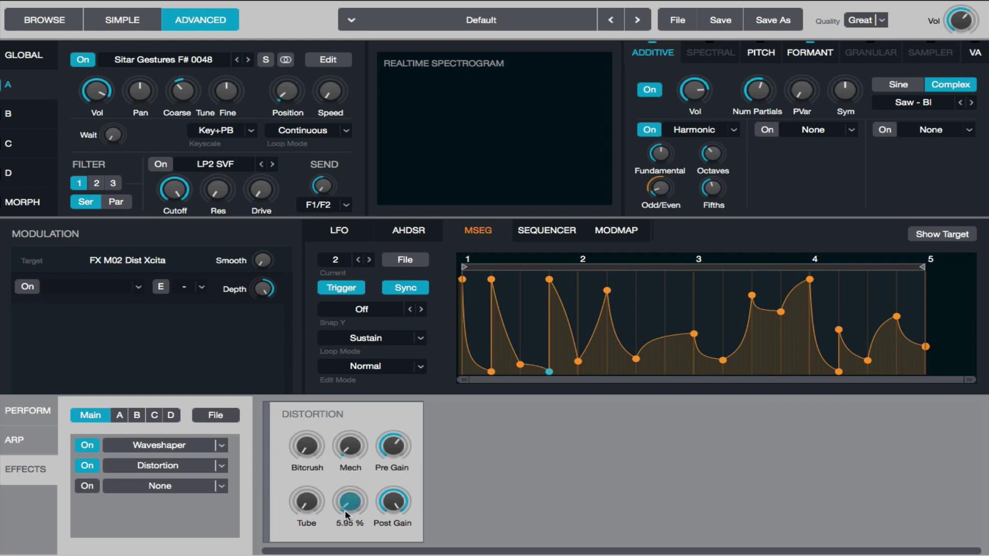
{"action": "left_click", "coordinate": [353, 442]}
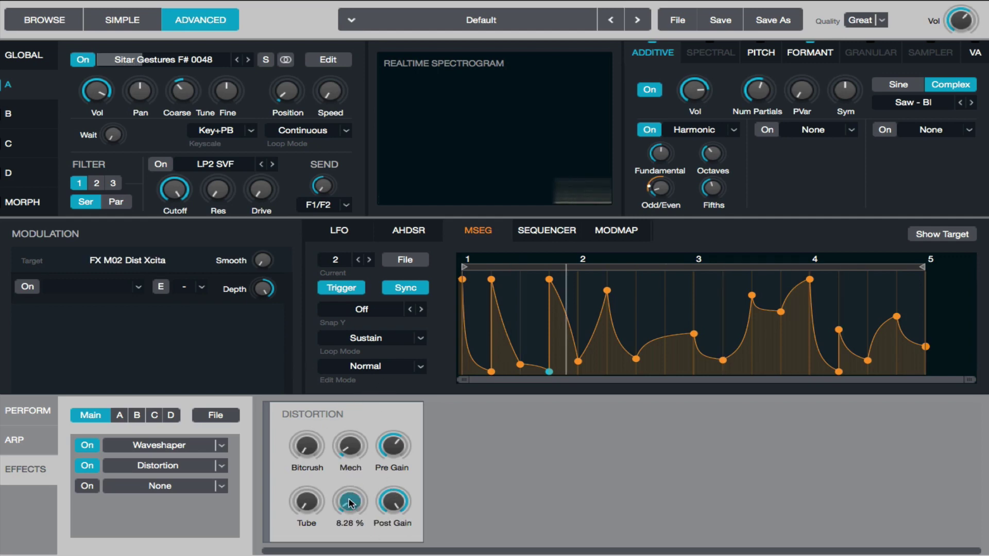
{"action": "left_click_drag", "start_coordinate": [360, 438], "coordinate": [318, 378]}
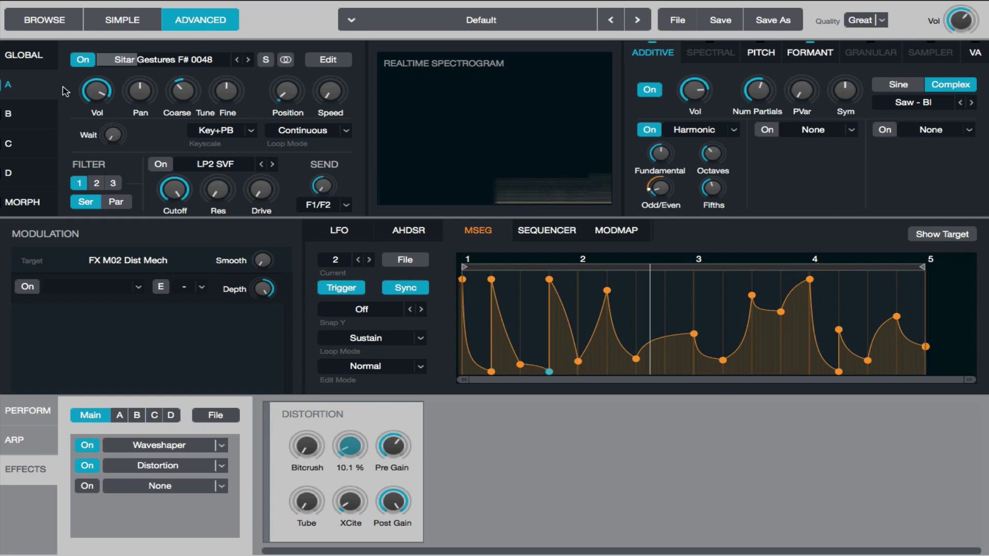
Step: Lower the global Filter 1 cutoff to about 48 Hz with full MSEG2 depth, and raise source A's volume to maximum
{"action": "left_click", "coordinate": [23, 56]}
{"action": "left_click", "coordinate": [508, 109]}
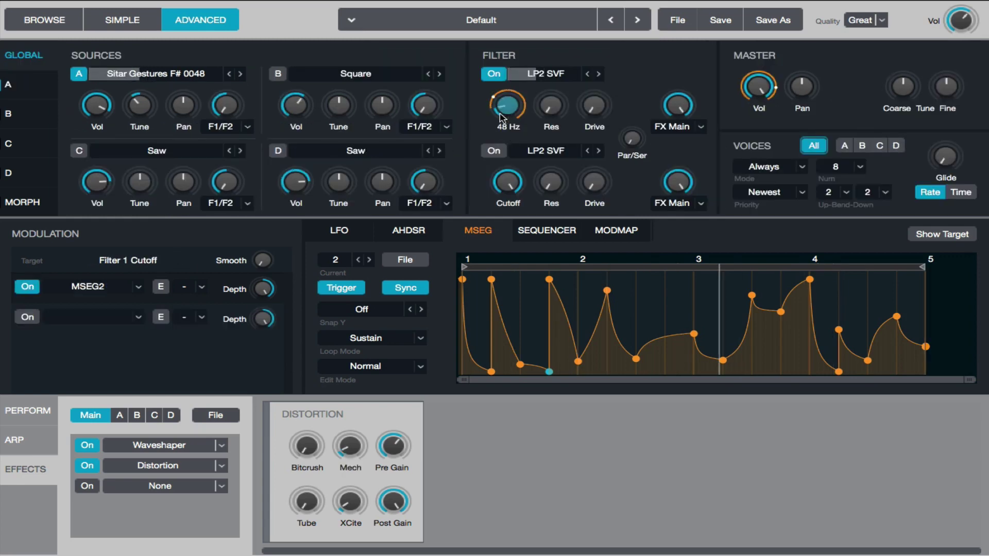
{"action": "left_click_drag", "start_coordinate": [262, 289], "coordinate": [277, 275]}
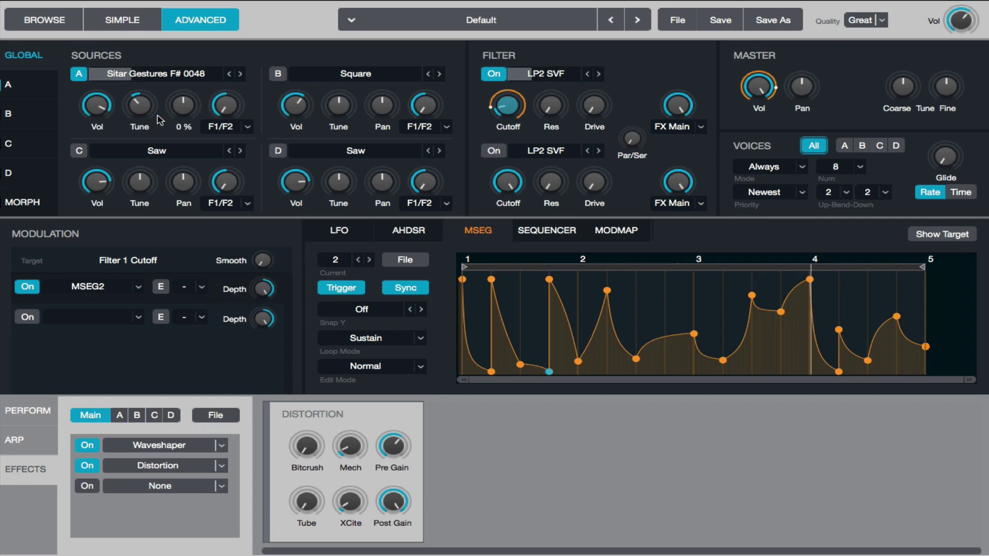
{"action": "left_click", "coordinate": [97, 105]}
Step: Turn on source A's VA Saw oscillator with reduced symmetry and its volume at about -13.8 dB
{"action": "left_click", "coordinate": [26, 86]}
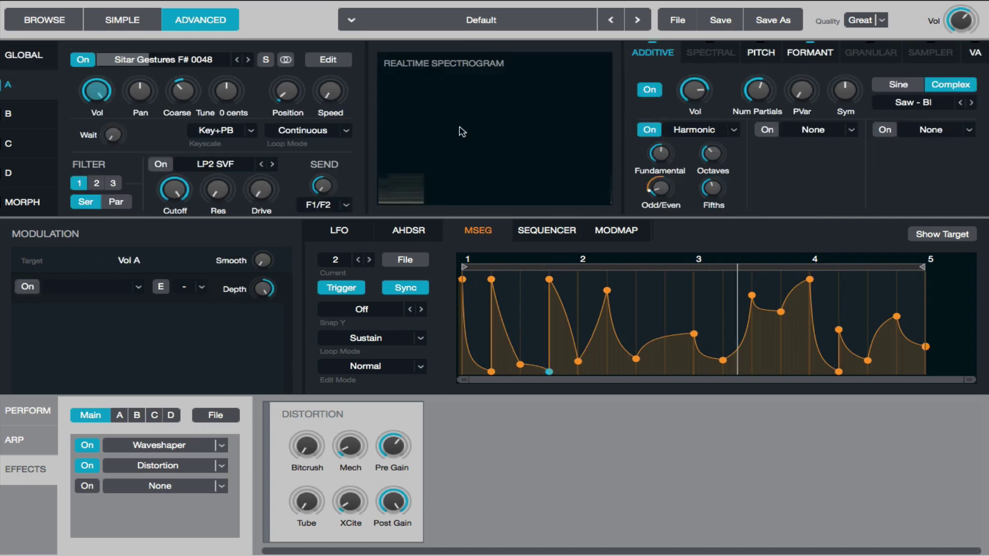
{"action": "left_click", "coordinate": [974, 54]}
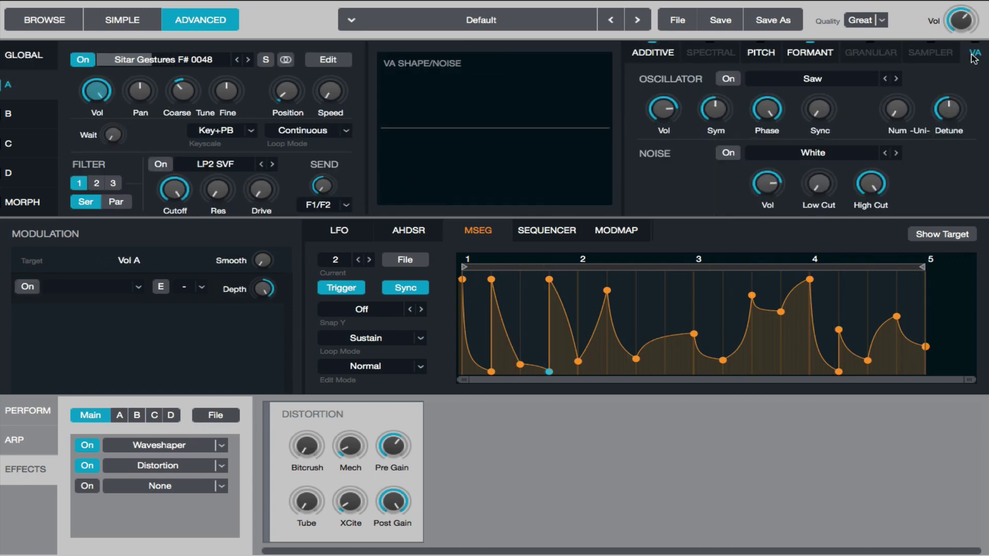
{"action": "left_click", "coordinate": [728, 80]}
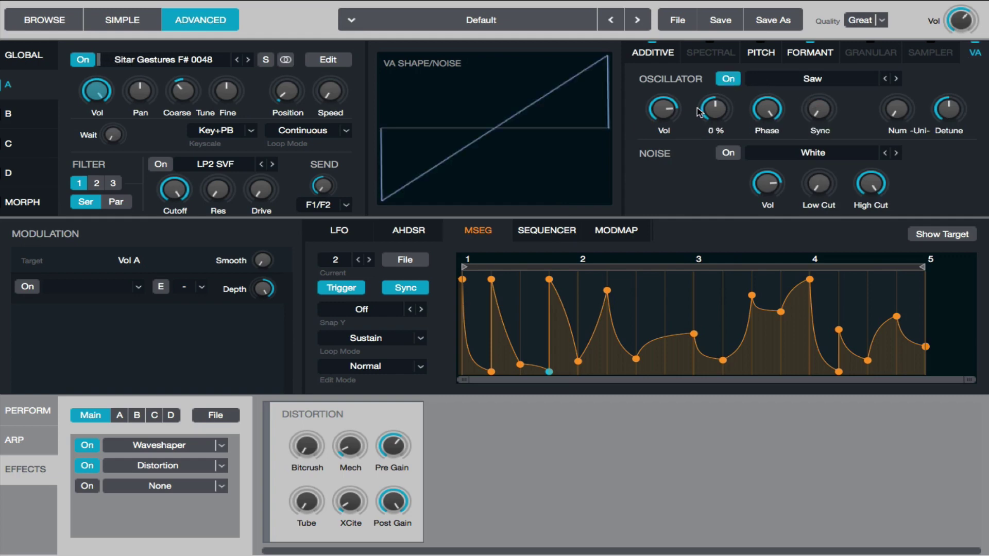
{"action": "left_click_drag", "start_coordinate": [710, 118], "coordinate": [713, 135]}
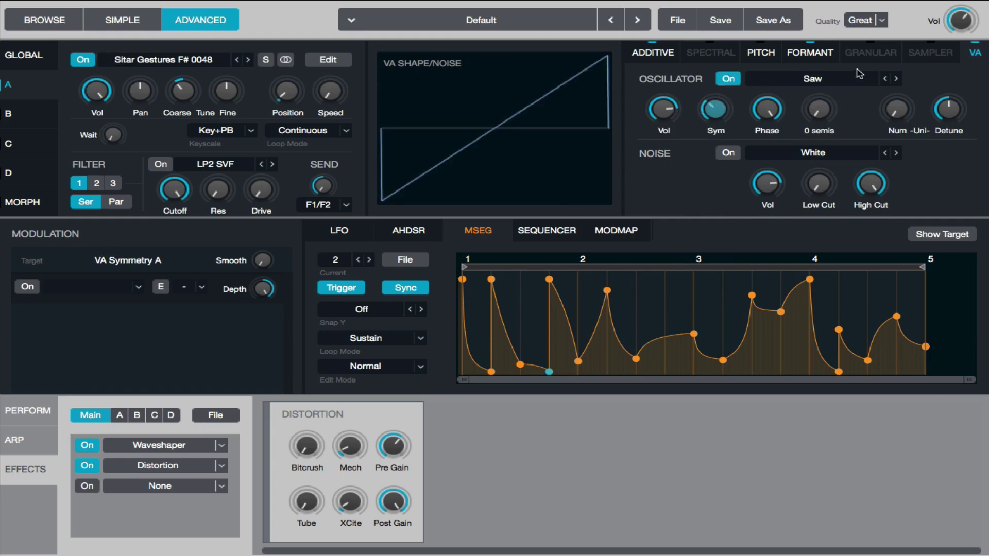
{"action": "left_click_drag", "start_coordinate": [665, 130], "coordinate": [677, 135]}
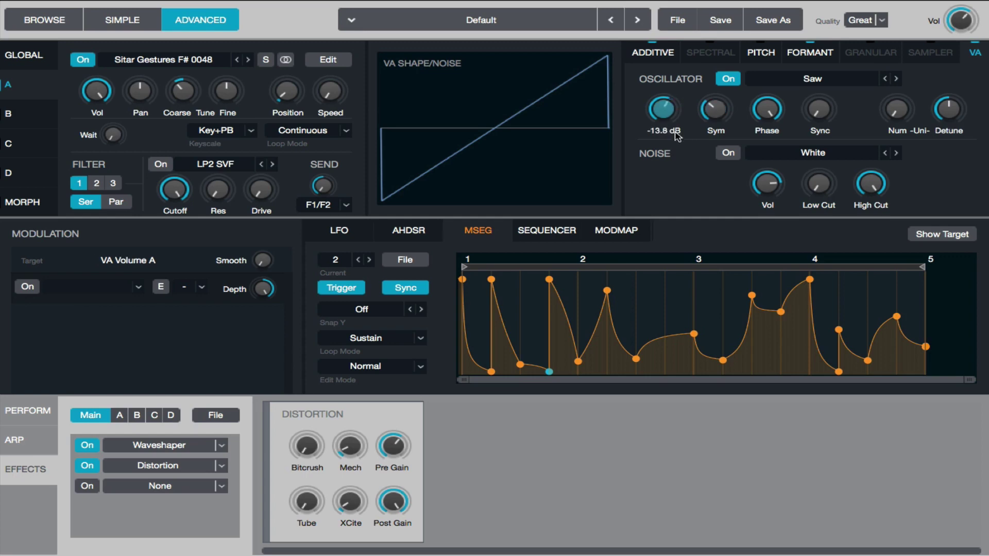
Step: Set the VA oscillator to 4 unison voices with detune at about 39.2%, and raise its volume and Sync slightly
{"action": "left_click_drag", "start_coordinate": [905, 117], "coordinate": [898, 90]}
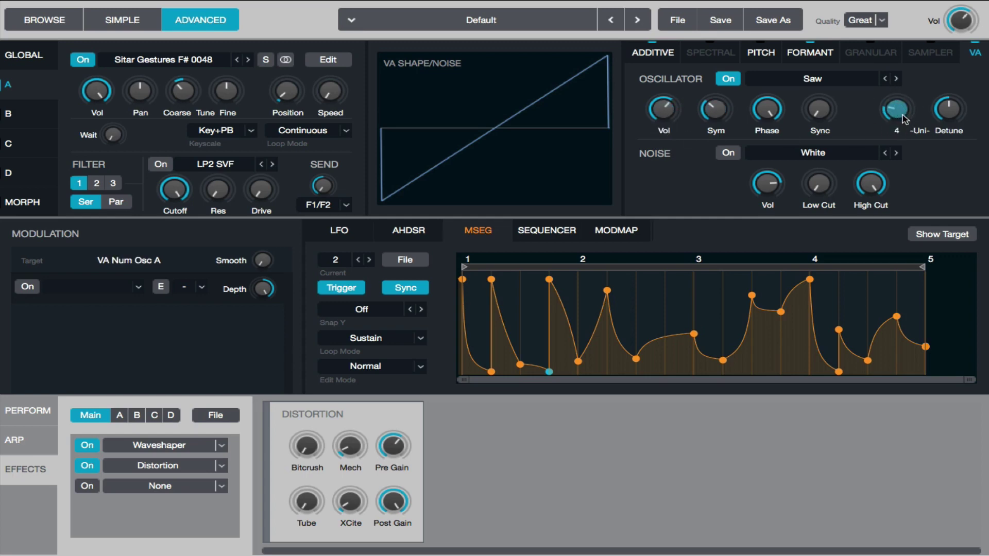
{"action": "left_click", "coordinate": [949, 107]}
{"action": "left_click_drag", "start_coordinate": [670, 124], "coordinate": [683, 122]}
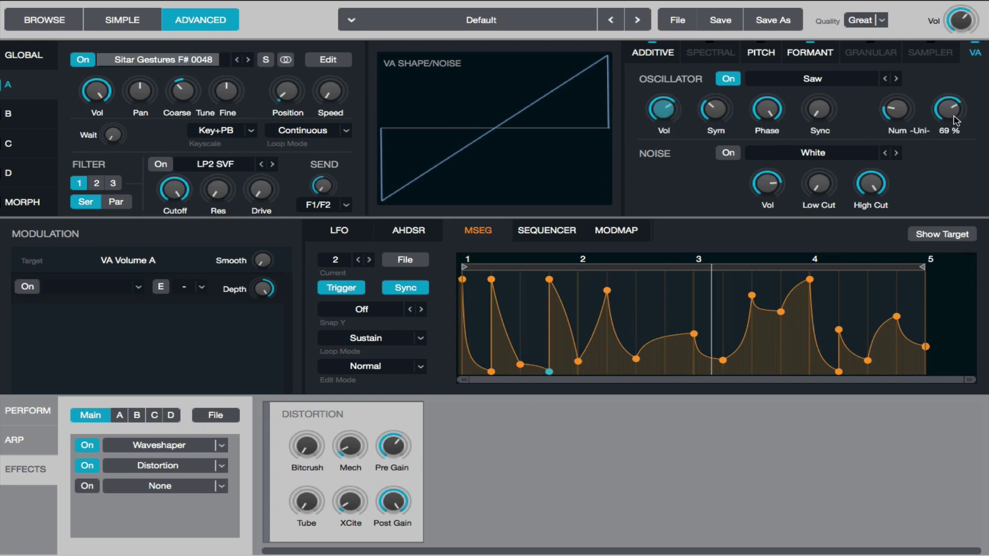
{"action": "left_click_drag", "start_coordinate": [819, 109], "coordinate": [811, 62]}
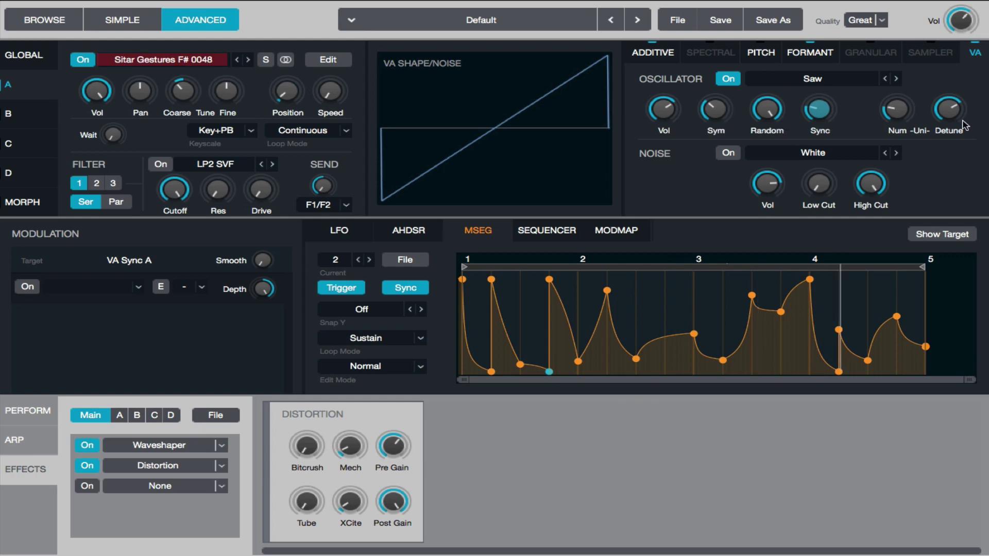
{"action": "left_click_drag", "start_coordinate": [952, 128], "coordinate": [954, 123]}
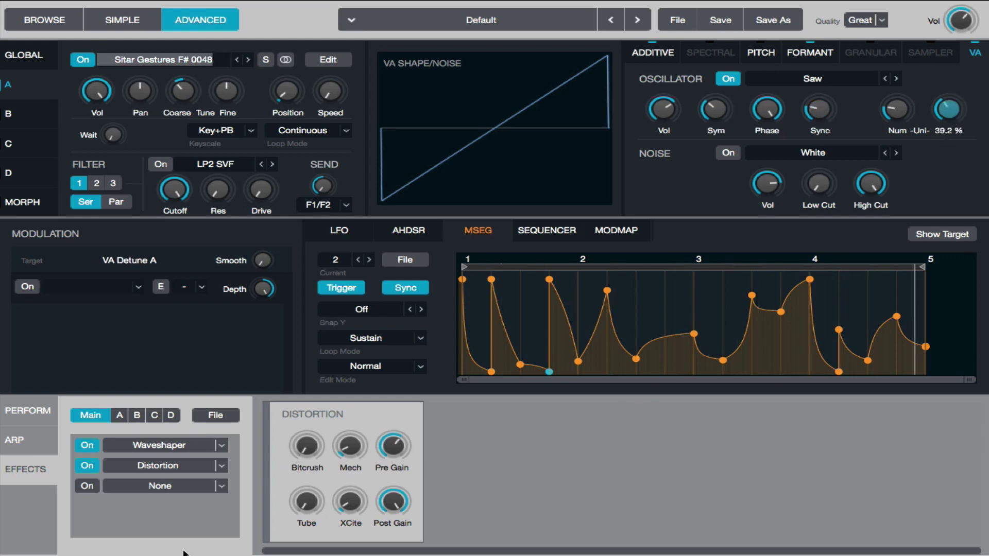
Step: Add Acoustic Reverb as the third main effect, shorten its time to about 2026 ms, adjust Hi Damp, and lower the mix below 50%
{"action": "left_click", "coordinate": [220, 487]}
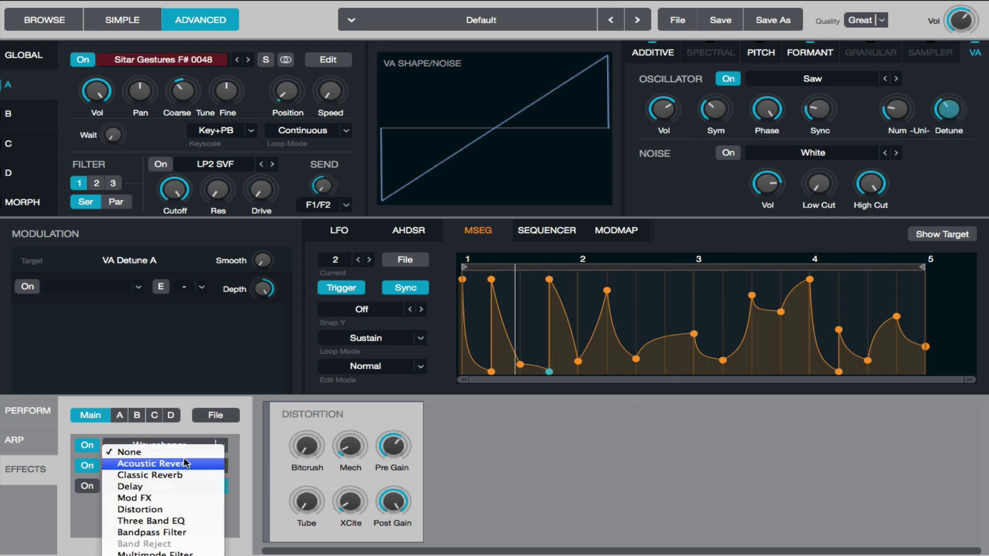
{"action": "left_click", "coordinate": [219, 463]}
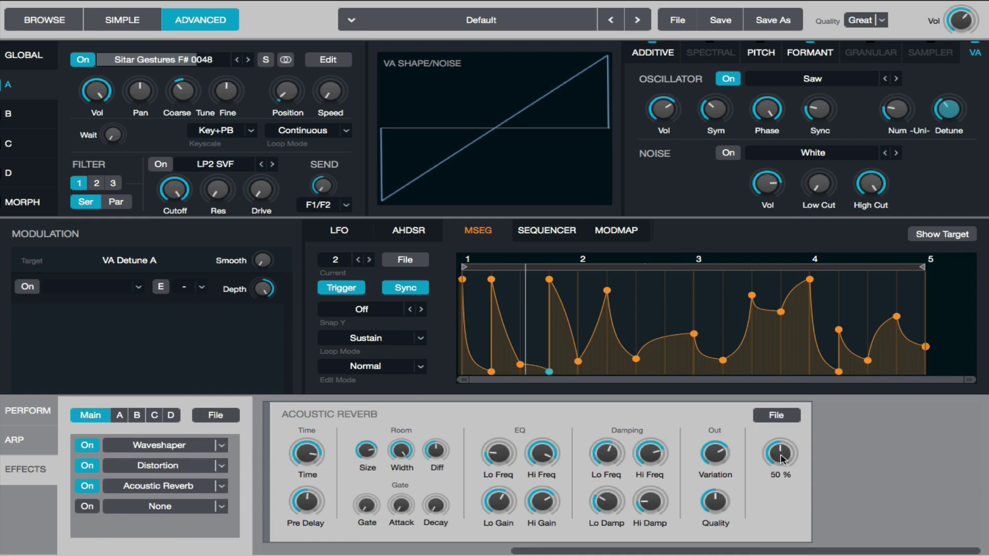
{"action": "left_click_drag", "start_coordinate": [780, 464], "coordinate": [776, 478]}
{"action": "left_click", "coordinate": [308, 453]}
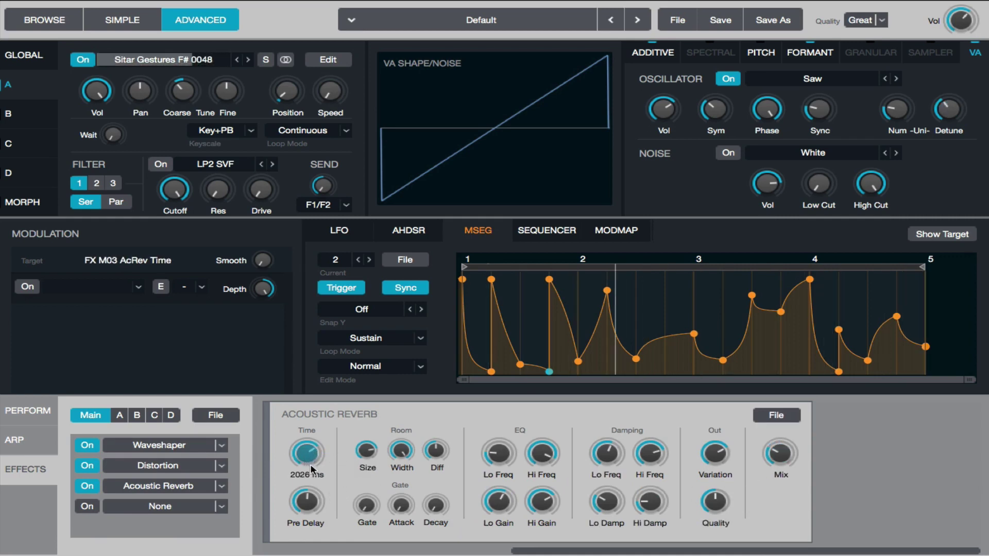
{"action": "left_click", "coordinate": [651, 502]}
{"action": "left_click_drag", "start_coordinate": [788, 452], "coordinate": [789, 463]}
Step: Place Distortion before Waveshaper in the main effects chain and lower the Waveshaper mix to its minimum
{"action": "left_click_drag", "start_coordinate": [181, 464], "coordinate": [182, 447]}
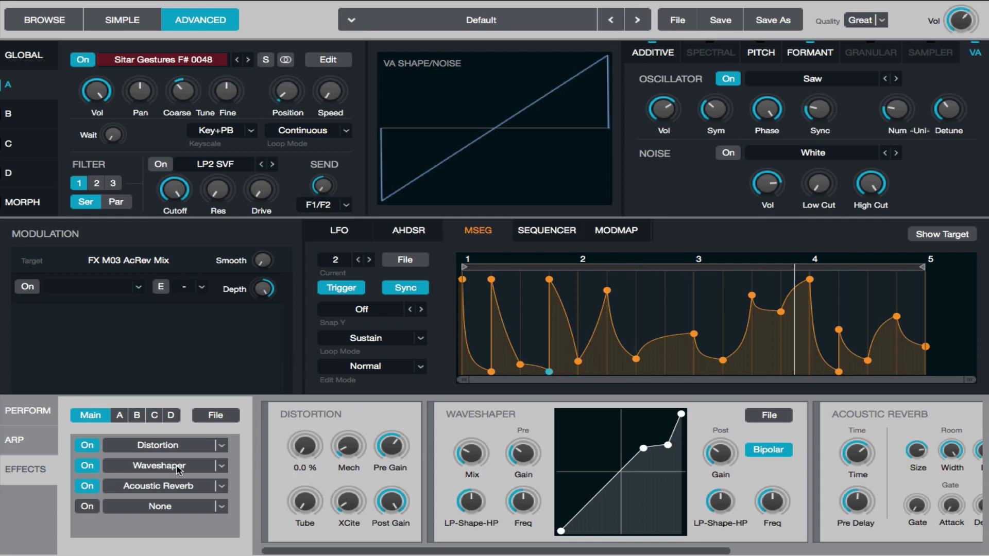
{"action": "scroll", "coordinate": [323, 438], "scroll_direction": "right", "scroll_amount": 3}
{"action": "mouse_move", "coordinate": [295, 462]}
{"action": "left_mouse_down"}
{"action": "mouse_move", "coordinate": [302, 474]}
{"action": "mouse_move", "coordinate": [306, 457]}
{"action": "left_mouse_up"}
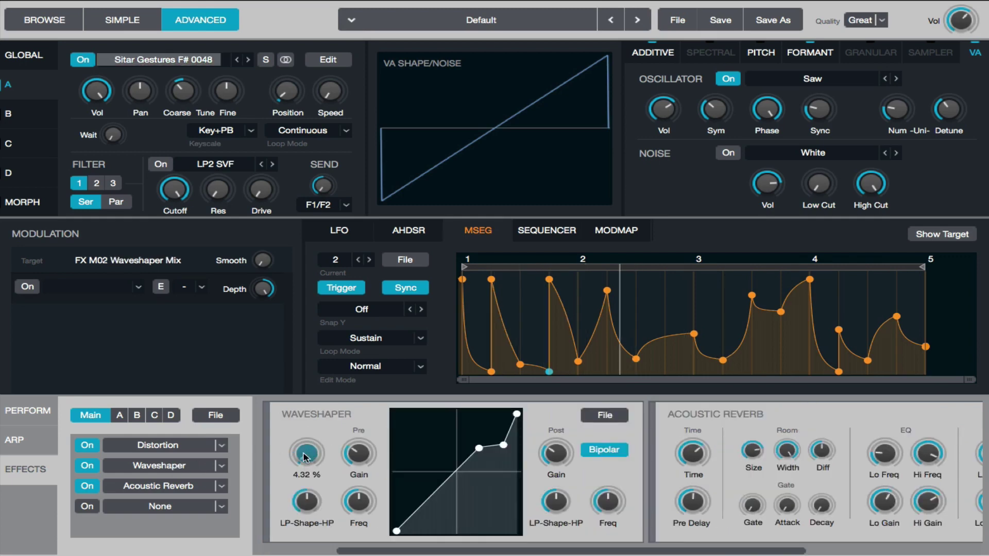
Step: Lower the Distortion effect's Mech to its minimum and reduce its XCite slightly
{"action": "left_click", "coordinate": [198, 446]}
{"action": "left_click", "coordinate": [348, 446]}
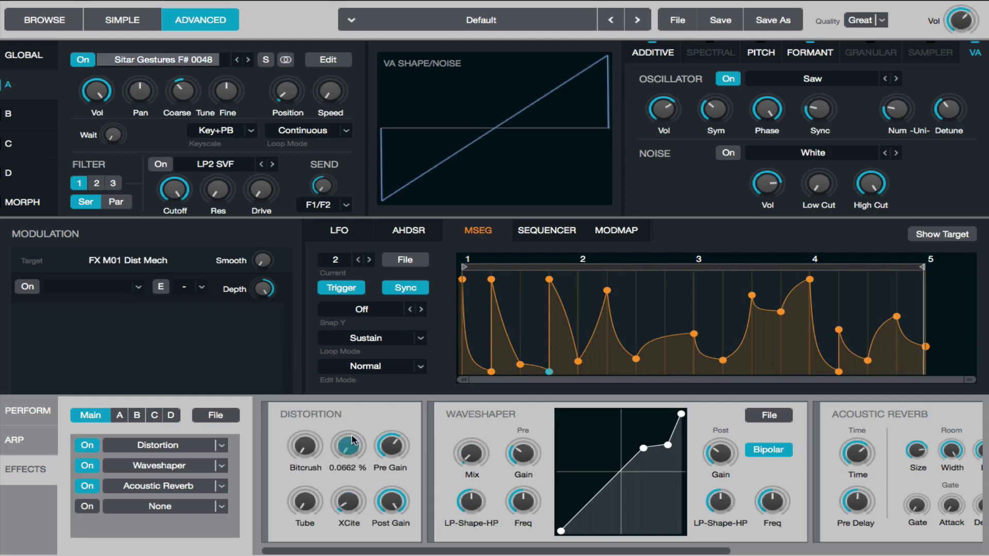
{"action": "left_click_drag", "start_coordinate": [349, 510], "coordinate": [341, 522]}
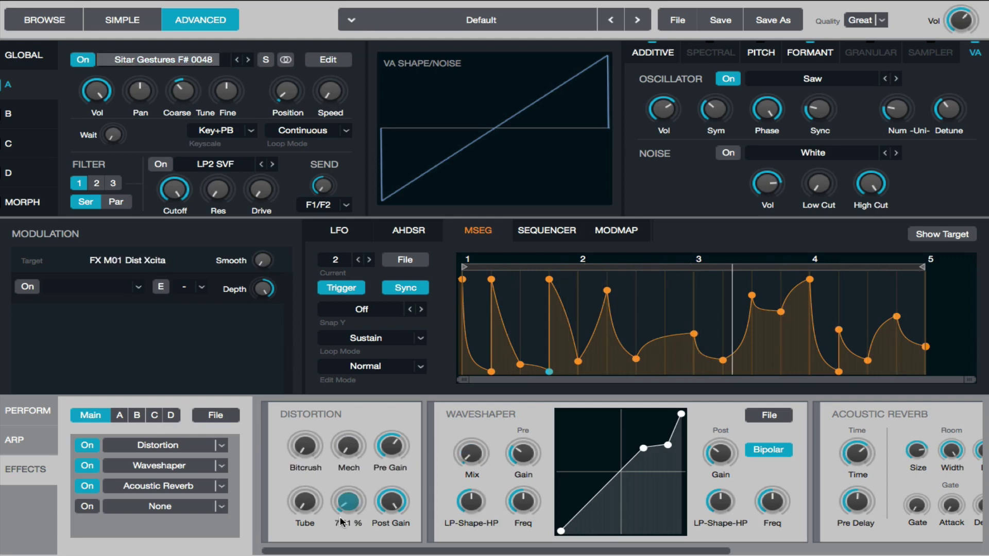
Step: Change the global Filter 1 type to LP4 MG and raise its drive to about 26.9%
{"action": "left_click", "coordinate": [30, 56]}
{"action": "left_click", "coordinate": [547, 74]}
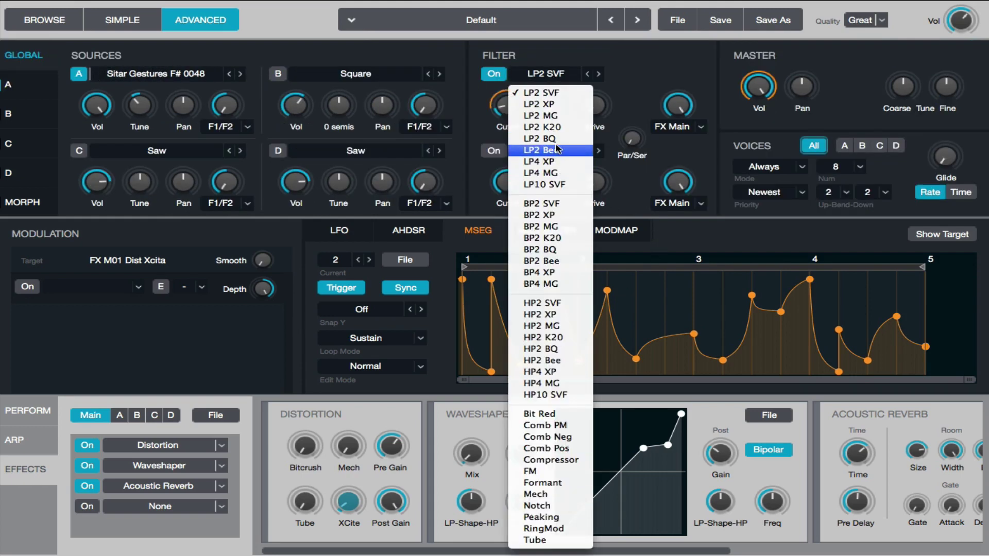
{"action": "left_click", "coordinate": [541, 173]}
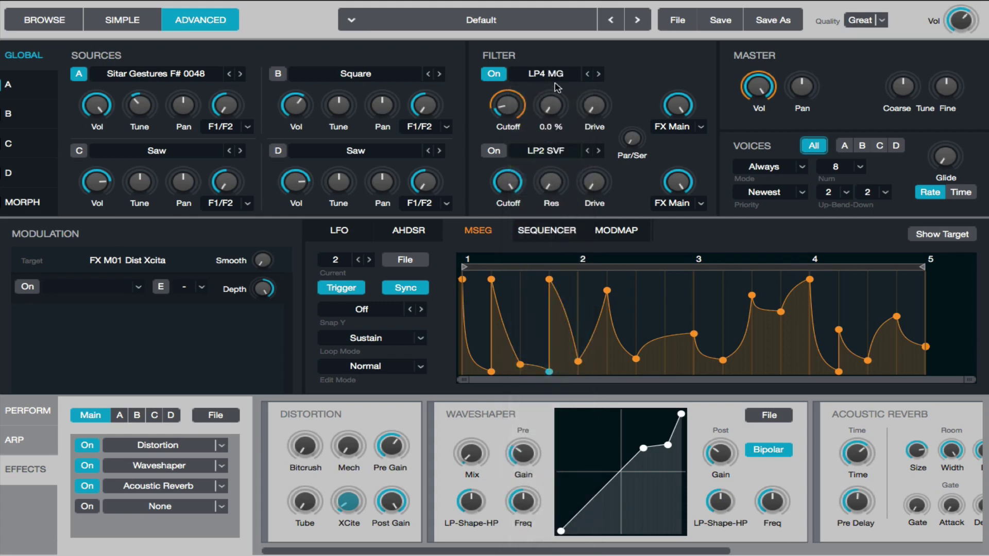
{"action": "left_click", "coordinate": [594, 105]}
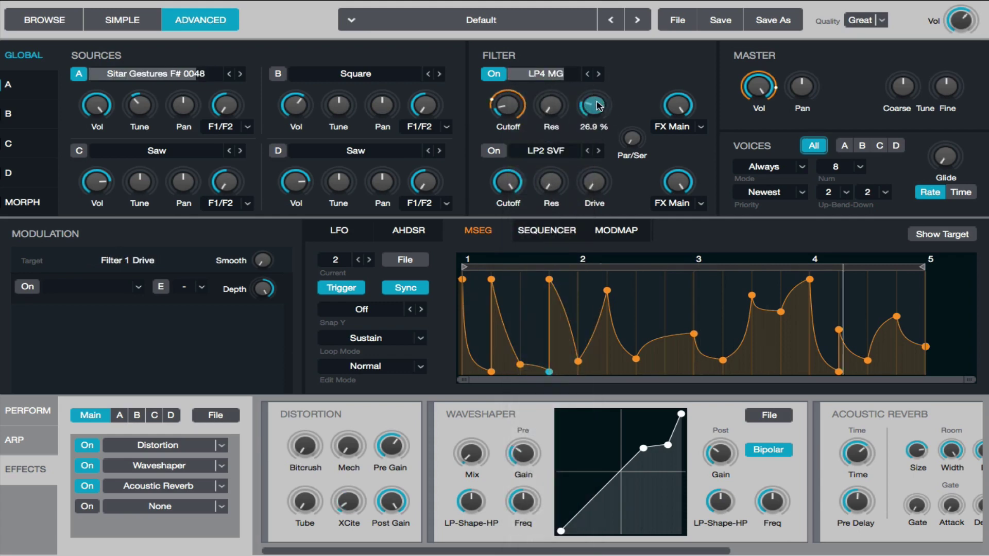
Step: Reduce the MSEG2 depth on Filter 1's cutoff, then raise the cutoff and set the resonance to about 32.6%
{"action": "left_click", "coordinate": [507, 106]}
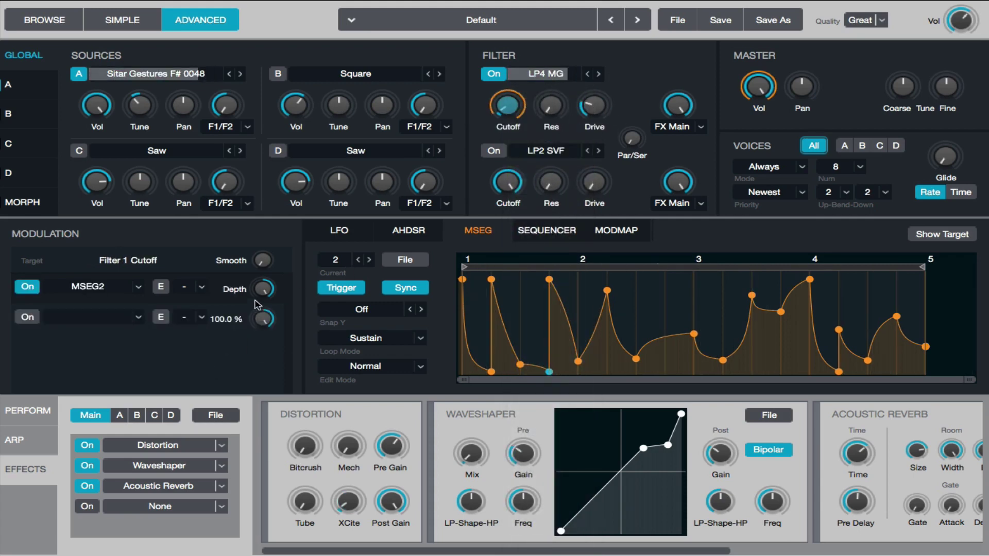
{"action": "scroll", "coordinate": [507, 103], "scroll_direction": "up", "scroll_amount": 3}
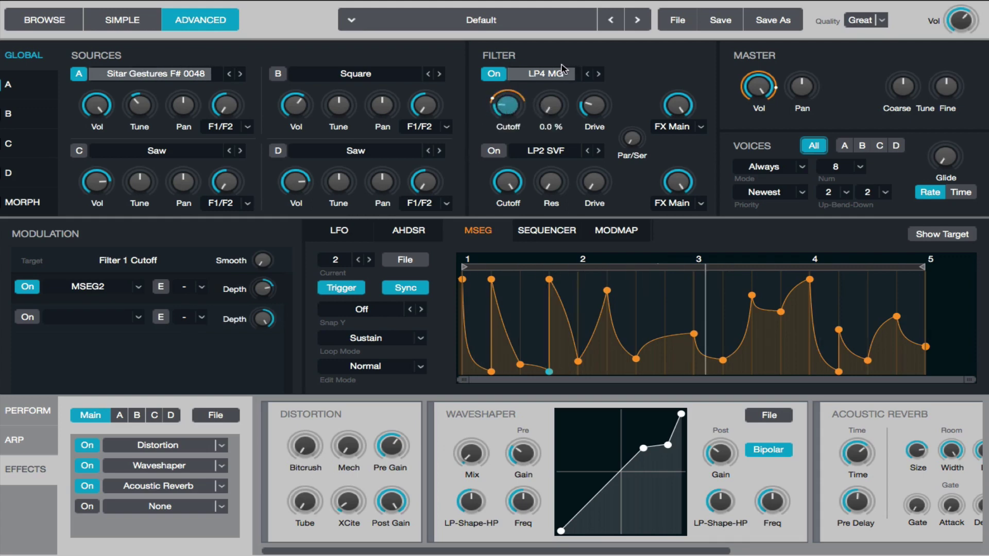
{"action": "left_click", "coordinate": [550, 106]}
{"action": "left_click", "coordinate": [498, 112]}
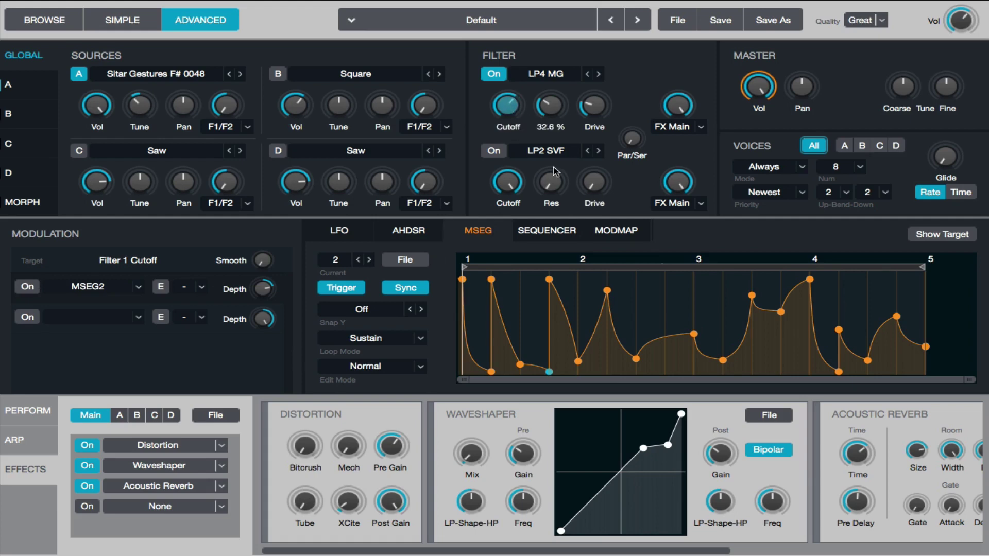
Step: Return Filter 1's resonance and drive to zero and set its cutoff to about 2212 Hz
{"action": "left_click", "coordinate": [550, 106]}
{"action": "left_click", "coordinate": [593, 105]}
{"action": "left_click", "coordinate": [520, 112]}
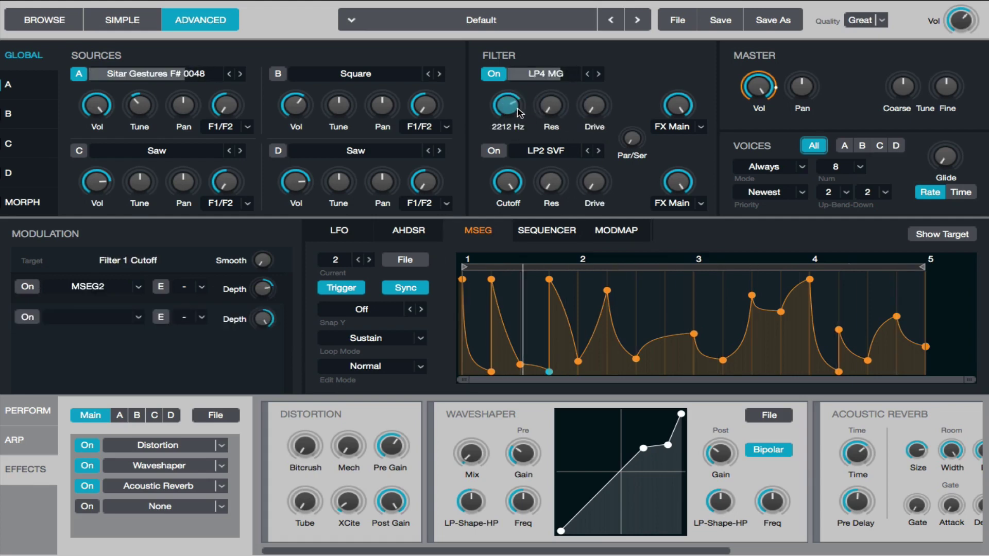
Step: Set source A's coarse tuning to 12 semitones and show its additive settings
{"action": "left_click", "coordinate": [25, 88]}
{"action": "left_click", "coordinate": [191, 82]}
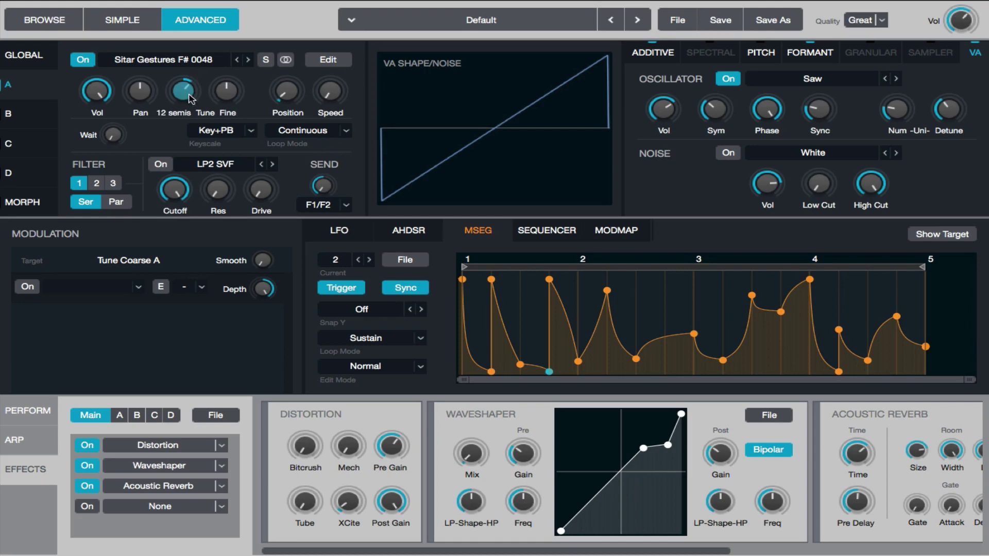
{"action": "left_click", "coordinate": [654, 53]}
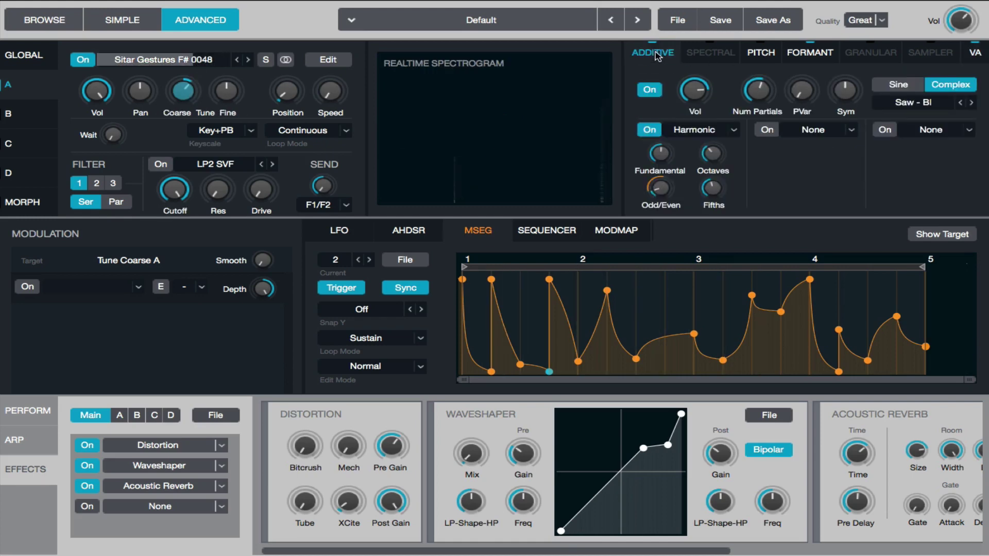
Step: Check that AHDSR1 modulates the master volume, then raise the performance Attack control to about 50.1%
{"action": "left_click", "coordinate": [412, 231]}
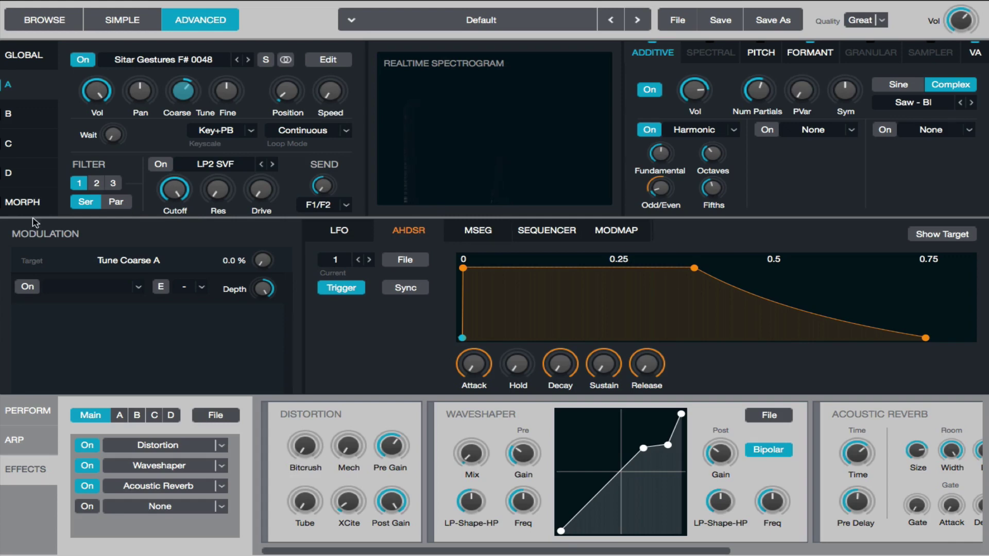
{"action": "left_click", "coordinate": [26, 56]}
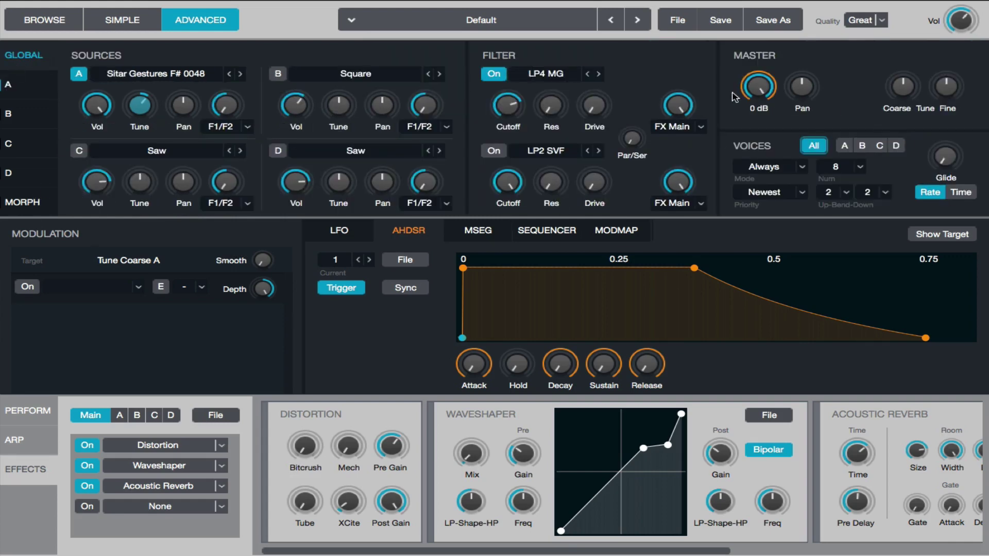
{"action": "left_click", "coordinate": [758, 88]}
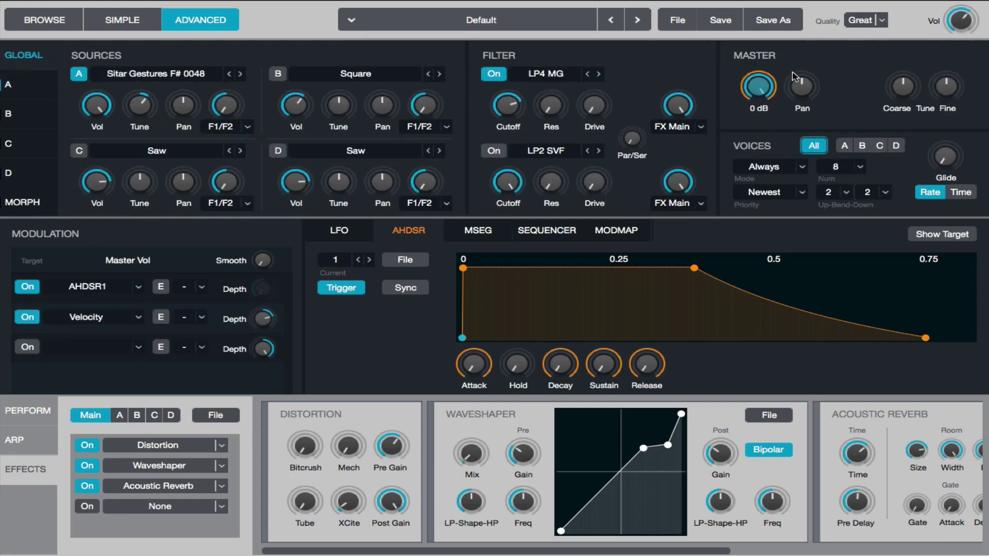
{"action": "left_click", "coordinate": [12, 85]}
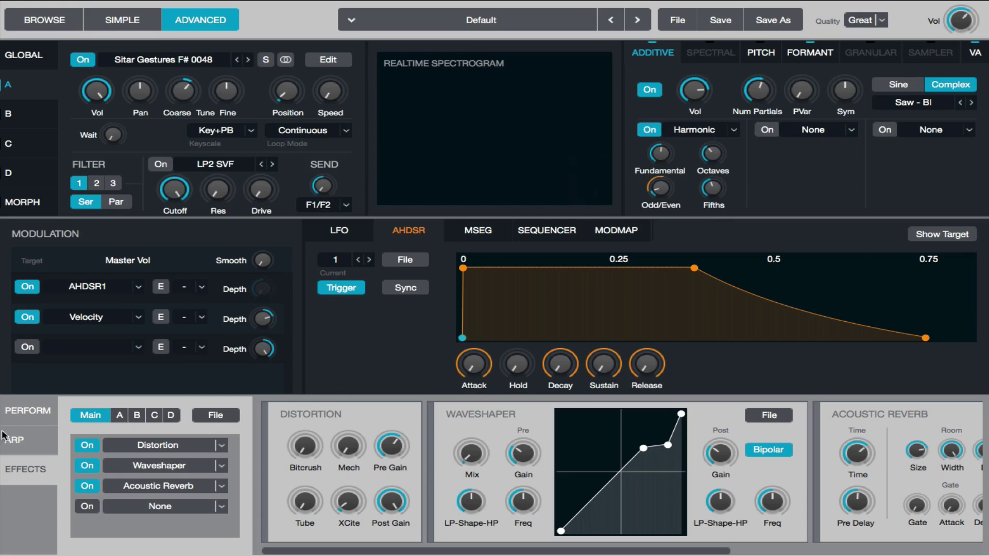
{"action": "left_click", "coordinate": [20, 409]}
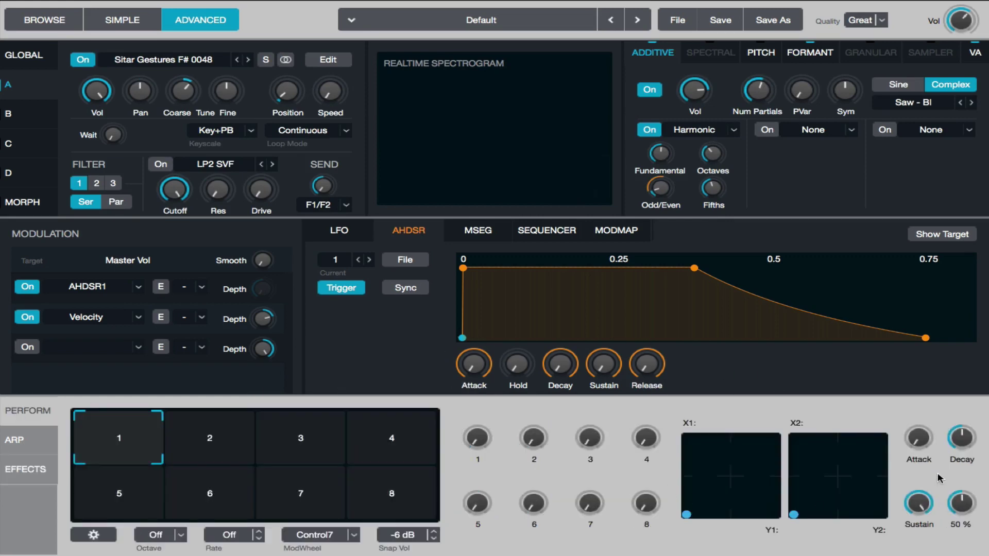
{"action": "mouse_move", "coordinate": [927, 432]}
{"action": "left_mouse_down"}
{"action": "mouse_move", "coordinate": [927, 444]}
{"action": "mouse_move", "coordinate": [912, 441]}
{"action": "mouse_move", "coordinate": [922, 448]}
{"action": "mouse_move", "coordinate": [962, 434]}
{"action": "mouse_move", "coordinate": [919, 437]}
{"action": "mouse_move", "coordinate": [918, 446]}
{"action": "left_mouse_up"}
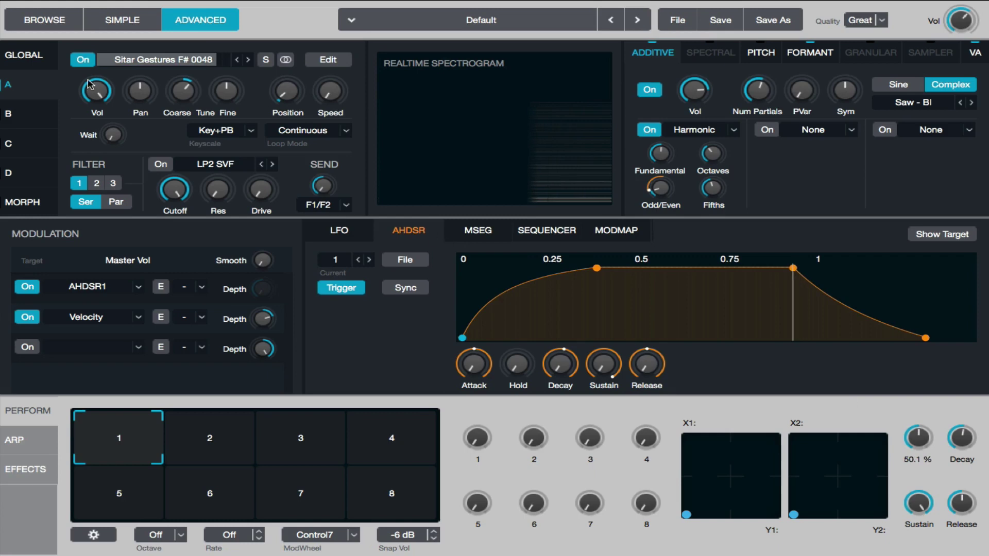
Step: Disable MSEG1 on Odd/Even and raise Odd/Even, with Fundamental at about 34.6%, Fifths at about 38.2% and Octaves lowered
{"action": "left_click", "coordinate": [659, 188]}
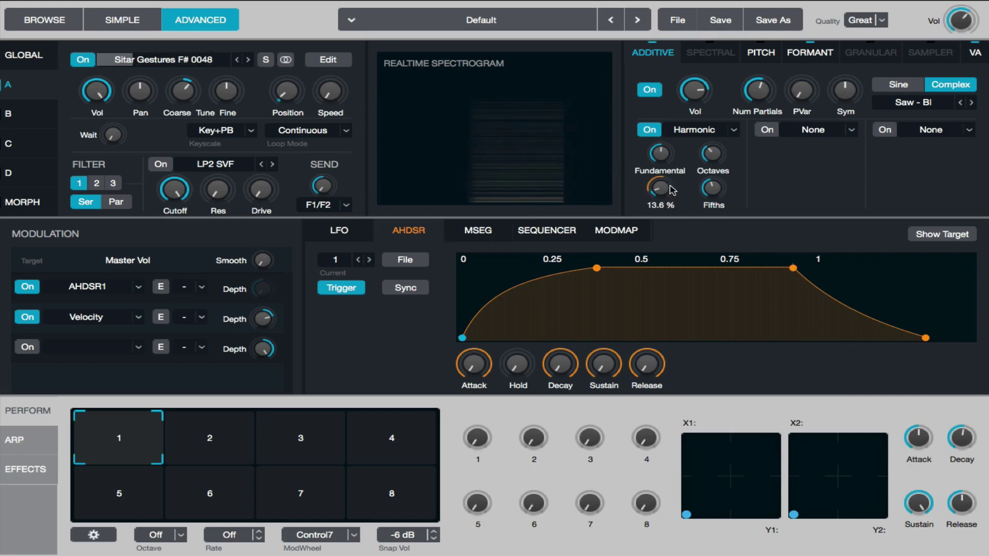
{"action": "left_click", "coordinate": [26, 287]}
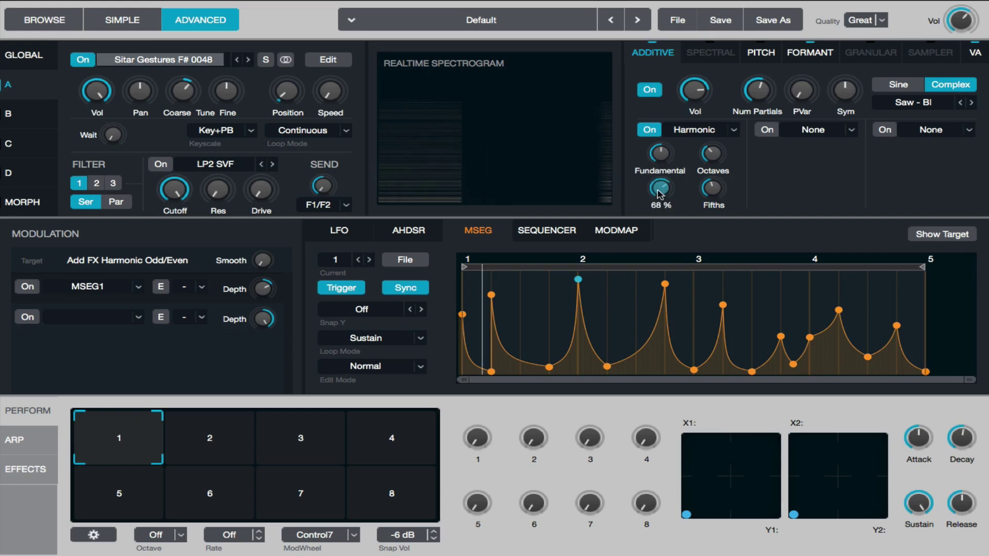
{"action": "left_click_drag", "start_coordinate": [662, 157], "coordinate": [664, 173]}
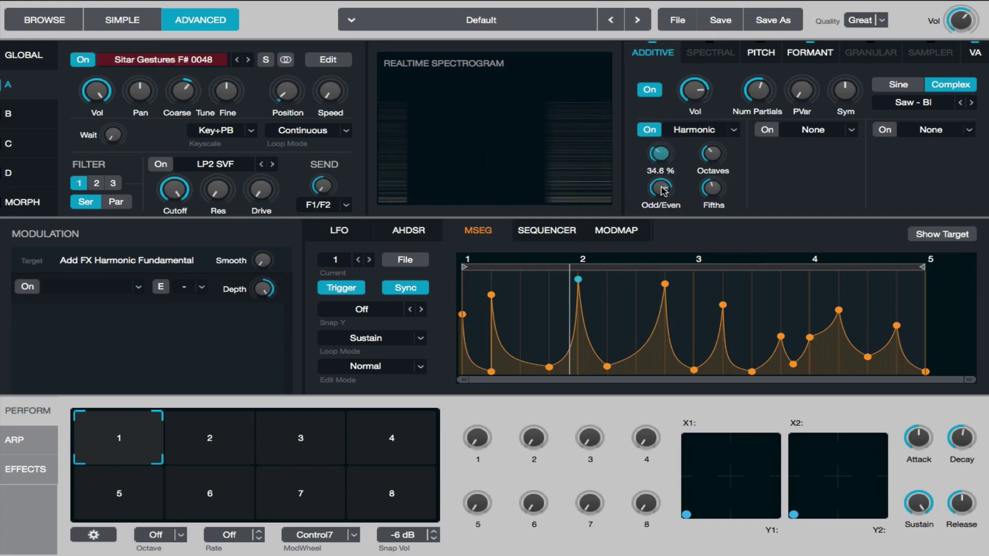
{"action": "left_click", "coordinate": [712, 153]}
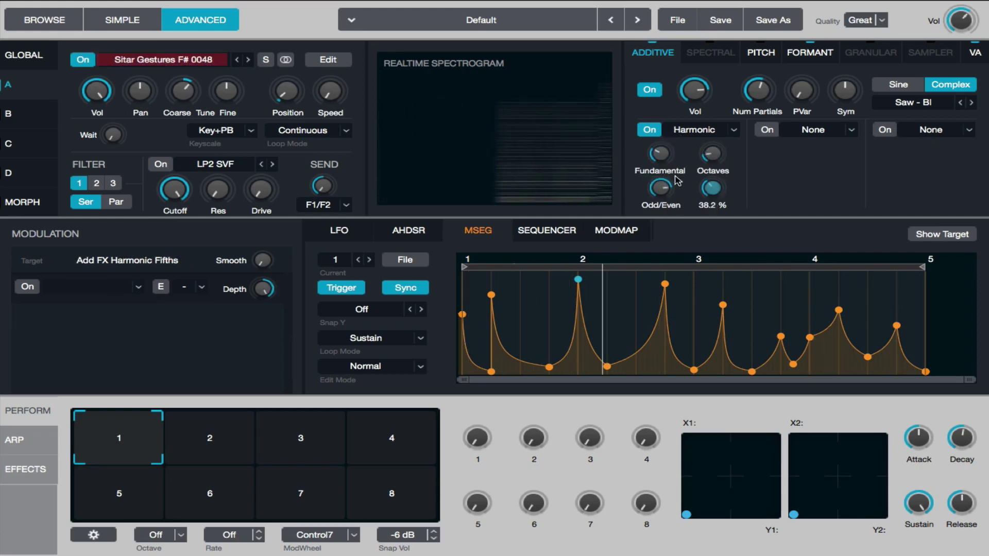
{"action": "left_click", "coordinate": [660, 154]}
Step: Raise source A's additive symmetry, and sweep the partials' pitch variation up and back to zero
{"action": "left_click_drag", "start_coordinate": [853, 92], "coordinate": [864, 69]}
{"action": "left_click", "coordinate": [802, 91]}
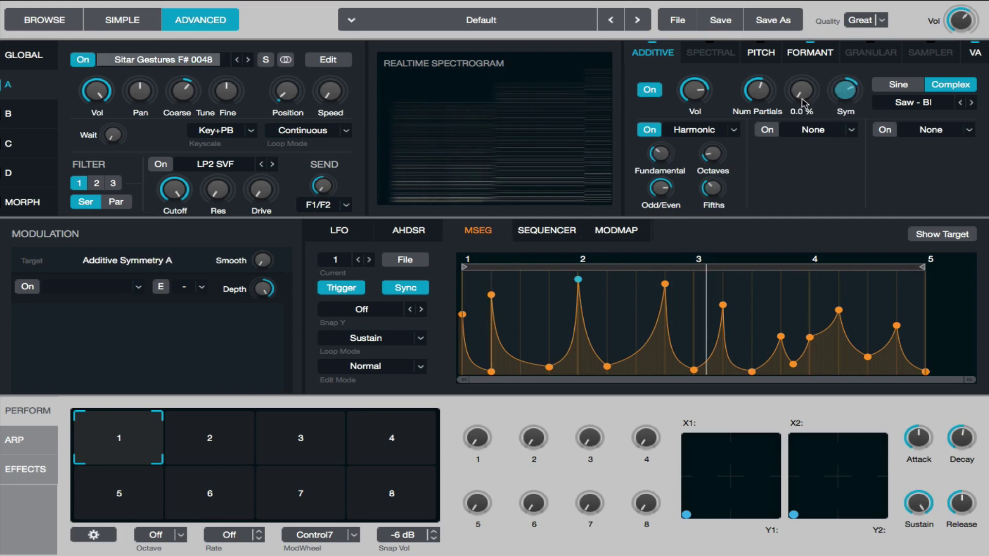
{"action": "left_click_drag", "start_coordinate": [802, 72], "coordinate": [802, 161]}
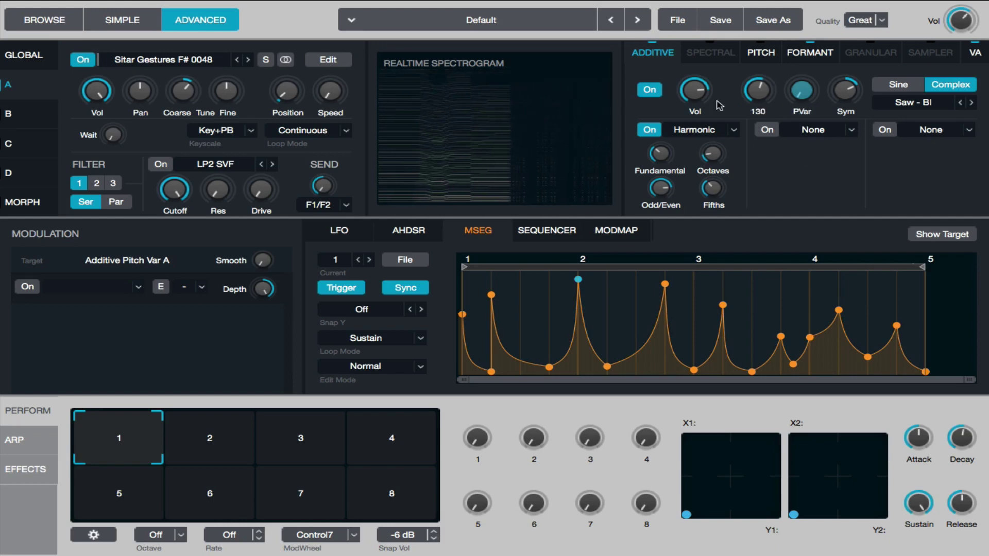
Step: Assign LFO1 as a modulator of source A's fine tuning
{"action": "left_click", "coordinate": [225, 95]}
{"action": "right_click", "coordinate": [225, 96]}
{"action": "mouse_move", "coordinate": [278, 105]}
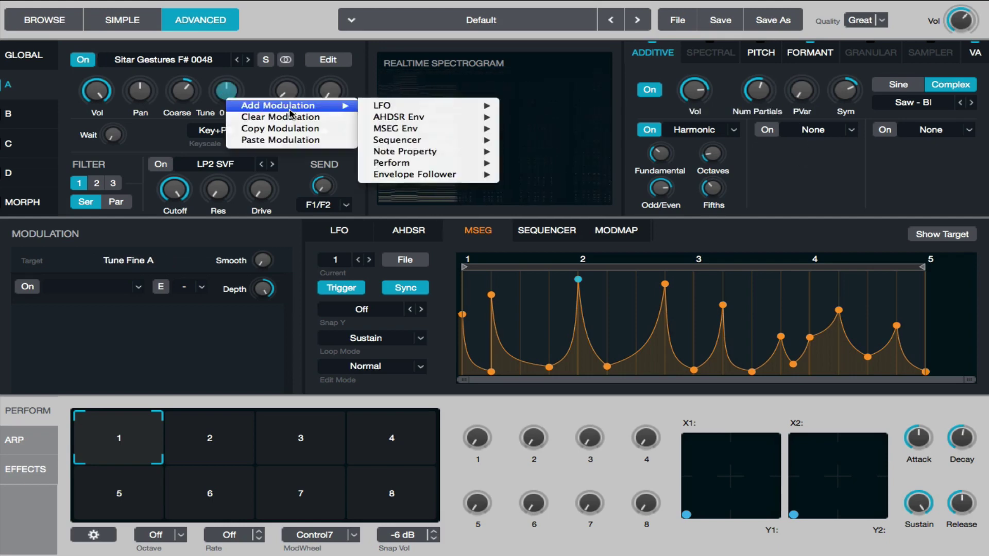
{"action": "mouse_move", "coordinate": [431, 109]}
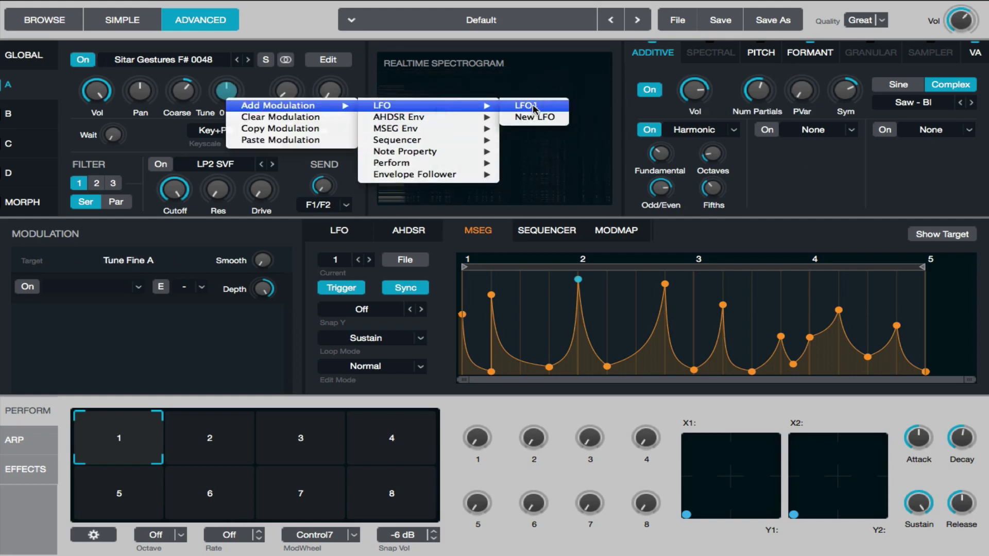
{"action": "left_click", "coordinate": [530, 105]}
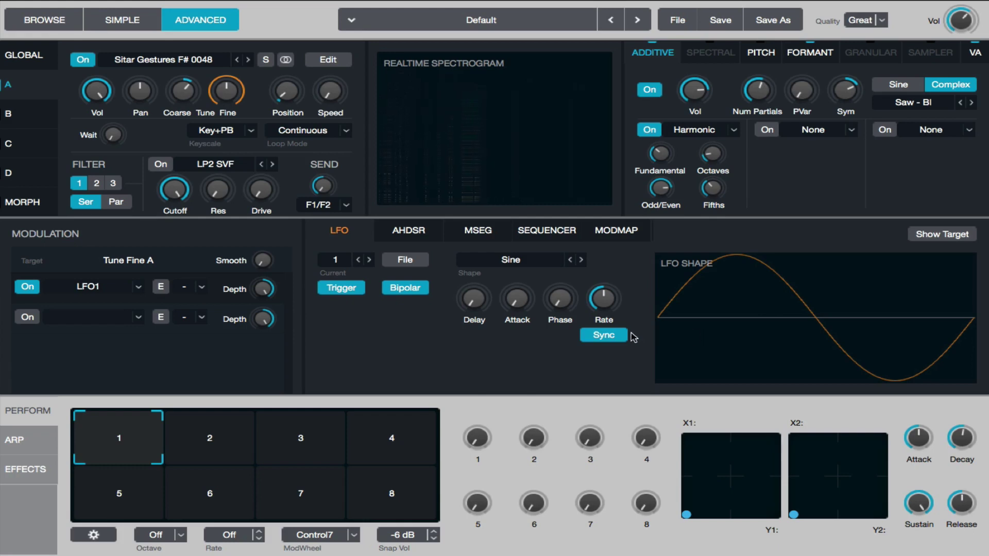
Step: Unsync LFO1 and run it at about 5.81 Hz, lowering its fine-tune modulation depth to about 19.7%
{"action": "left_click", "coordinate": [611, 340]}
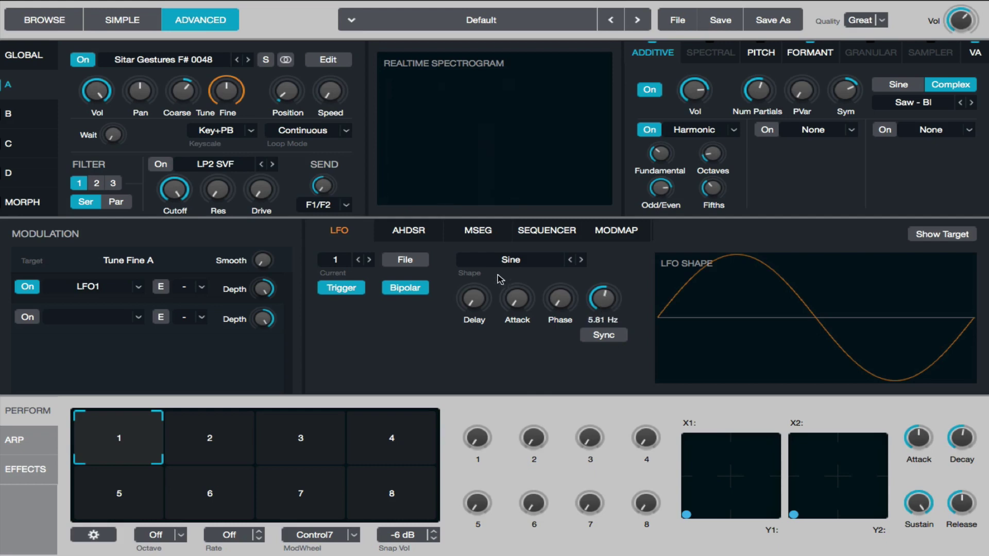
{"action": "mouse_move", "coordinate": [278, 304]}
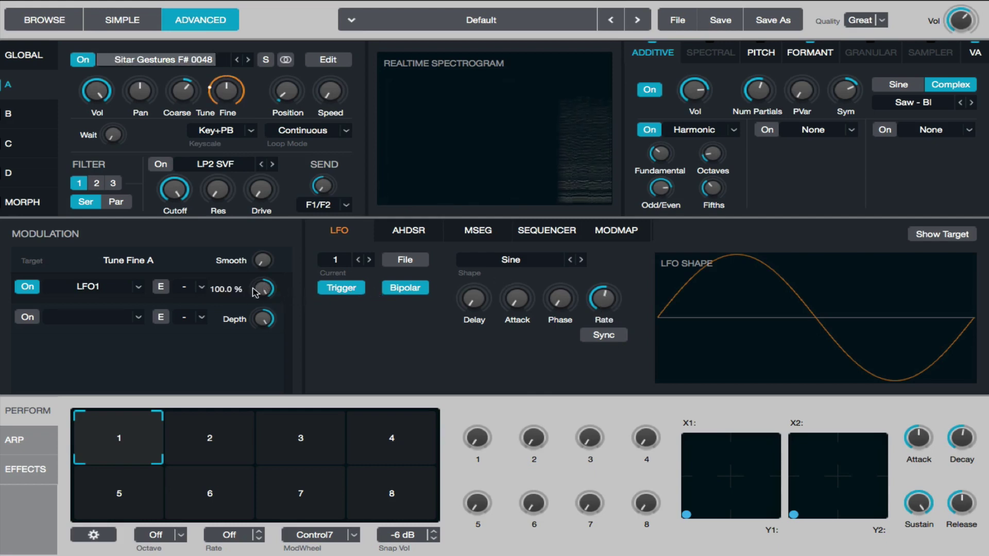
{"action": "left_click_drag", "start_coordinate": [255, 293], "coordinate": [260, 305]}
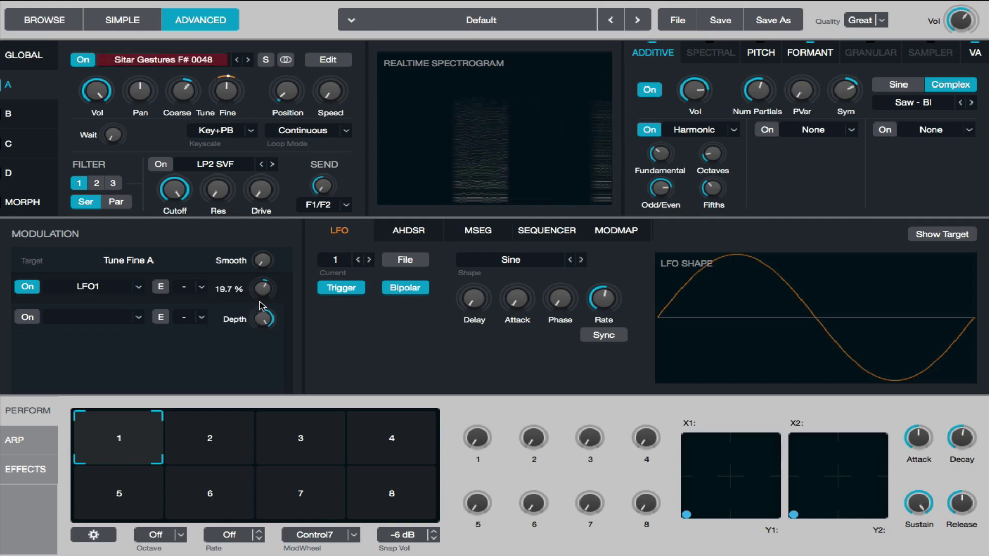
Step: Raise LFO1's delay, set its attack to about 0.092 s and reduce the fine-tune modulation depth to about 15.3%
{"action": "mouse_move", "coordinate": [471, 287]}
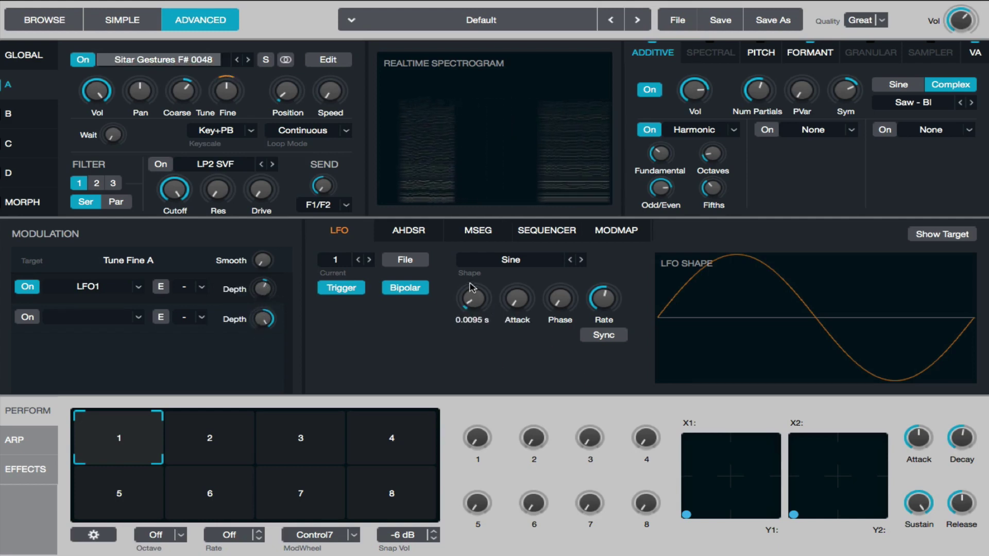
{"action": "left_click_drag", "start_coordinate": [517, 300], "coordinate": [474, 292]}
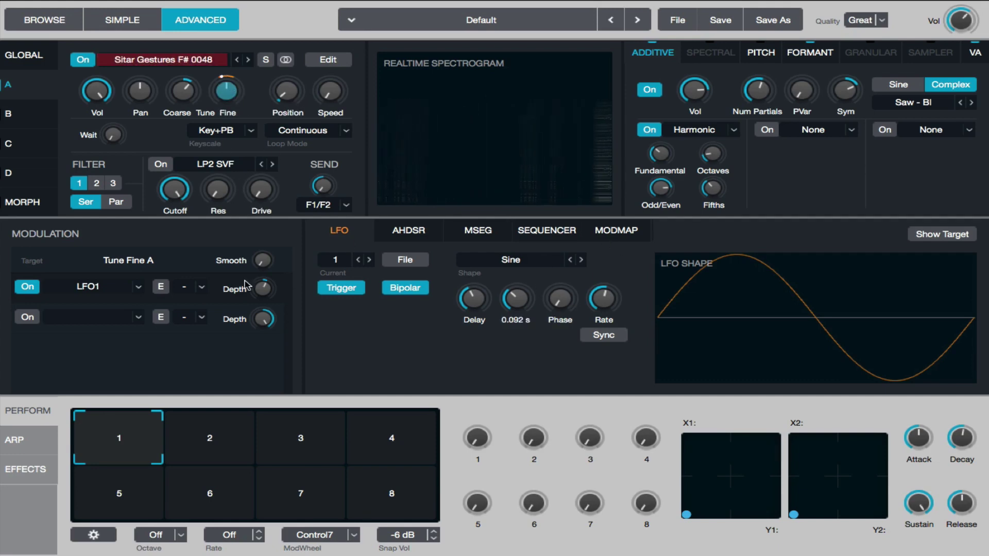
{"action": "mouse_move", "coordinate": [257, 295]}
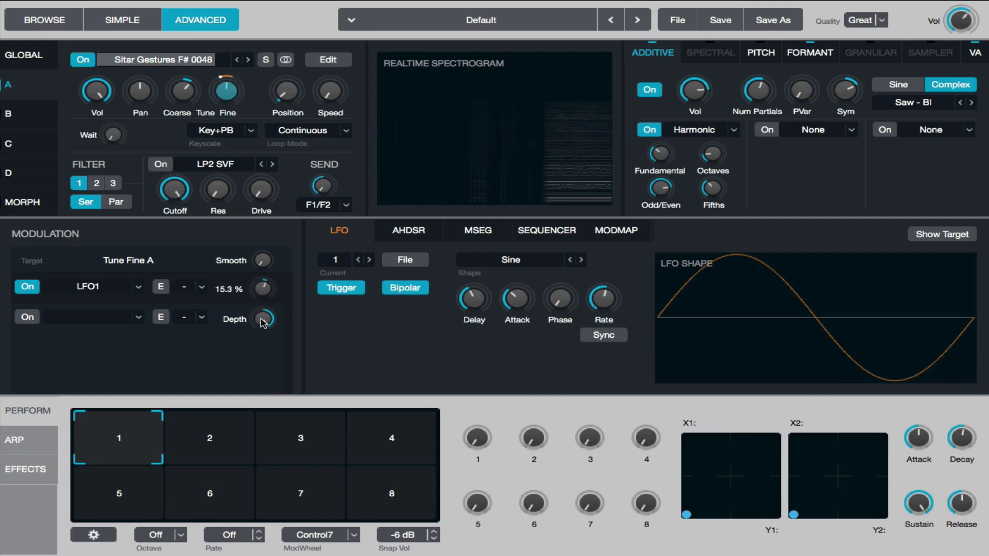
Step: Switch source A's filters to parallel routing and enable filters 1, 2 and 3
{"action": "left_click", "coordinate": [115, 202]}
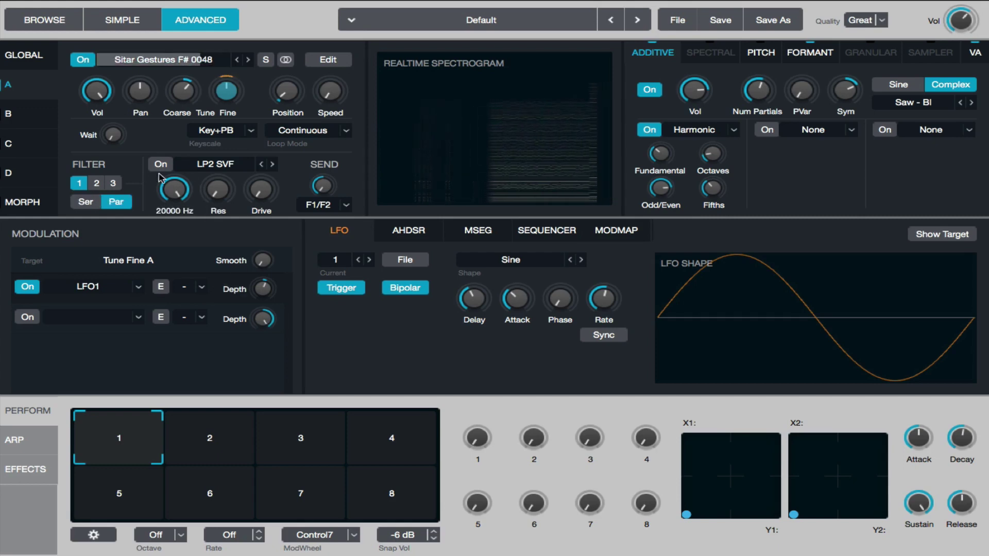
{"action": "left_click", "coordinate": [161, 164]}
{"action": "left_click", "coordinate": [215, 164]}
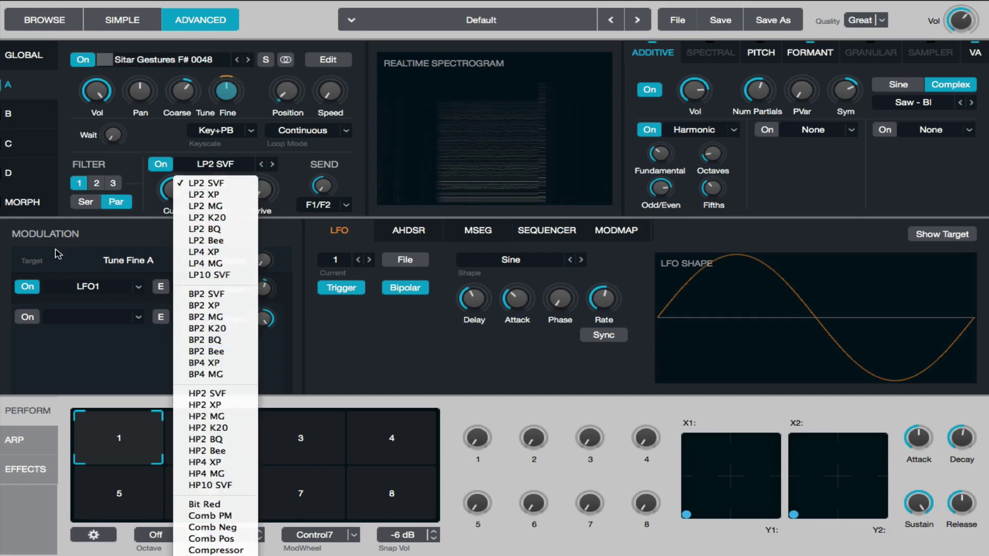
{"action": "left_click", "coordinate": [96, 183]}
{"action": "left_click", "coordinate": [96, 183]}
{"action": "left_click", "coordinate": [154, 169]}
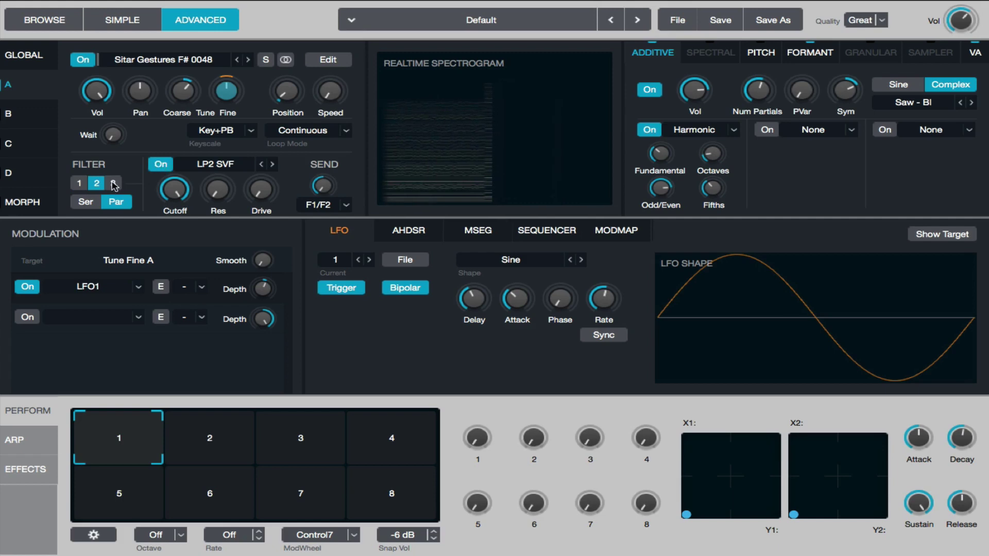
{"action": "left_click", "coordinate": [106, 184]}
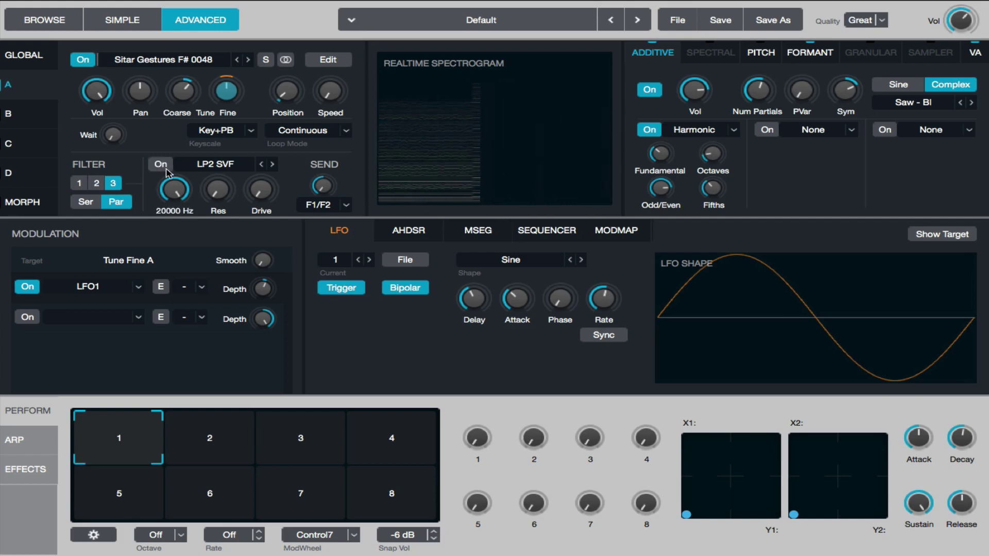
Step: Set filter 1 to BP2 Bee, lower its cutoff and set its resonance to about 30.8%
{"action": "left_click", "coordinate": [77, 183]}
{"action": "left_click", "coordinate": [213, 164]}
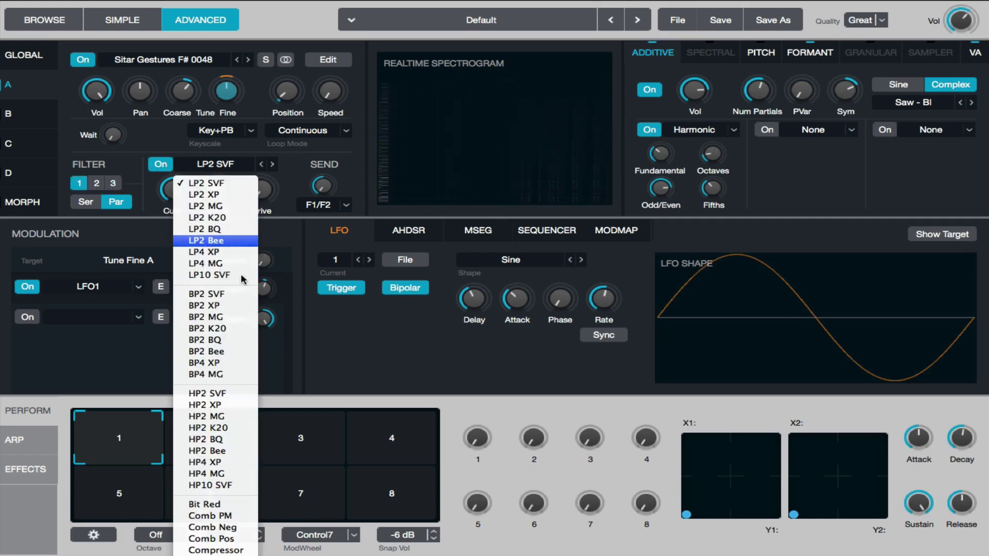
{"action": "left_click", "coordinate": [237, 352]}
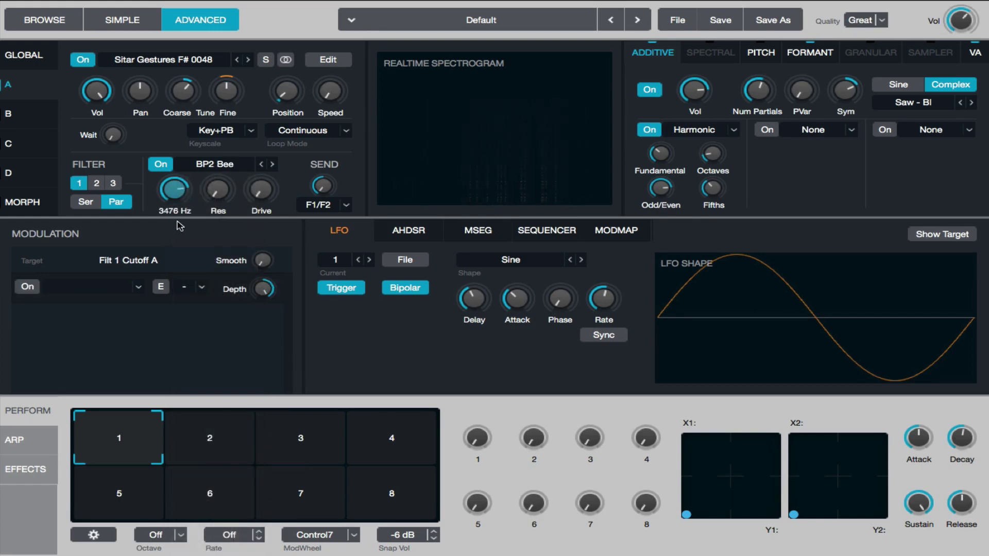
{"action": "left_click_drag", "start_coordinate": [217, 195], "coordinate": [227, 156]}
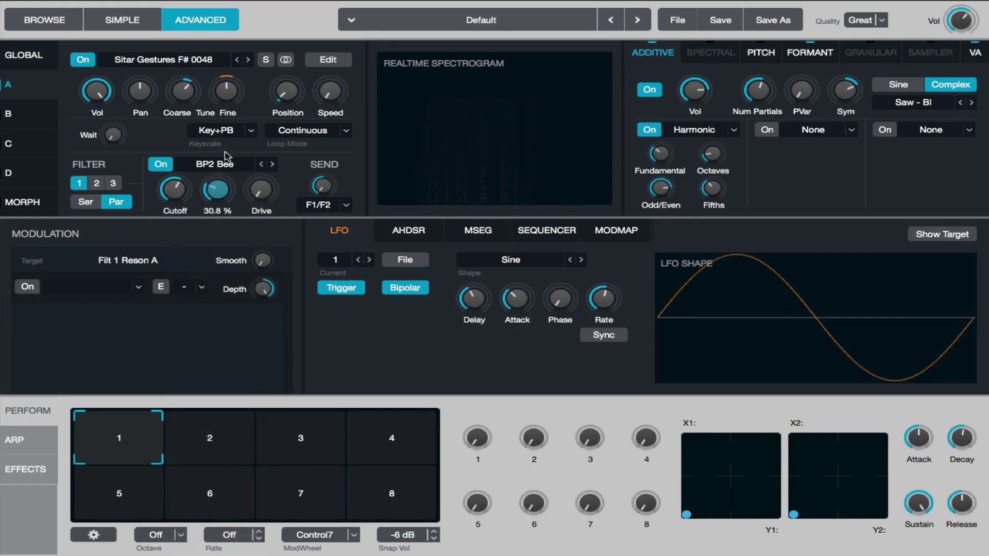
Step: Set source A's filter 2 to the LP2 MG type
{"action": "left_click", "coordinate": [97, 184]}
{"action": "left_click", "coordinate": [211, 165]}
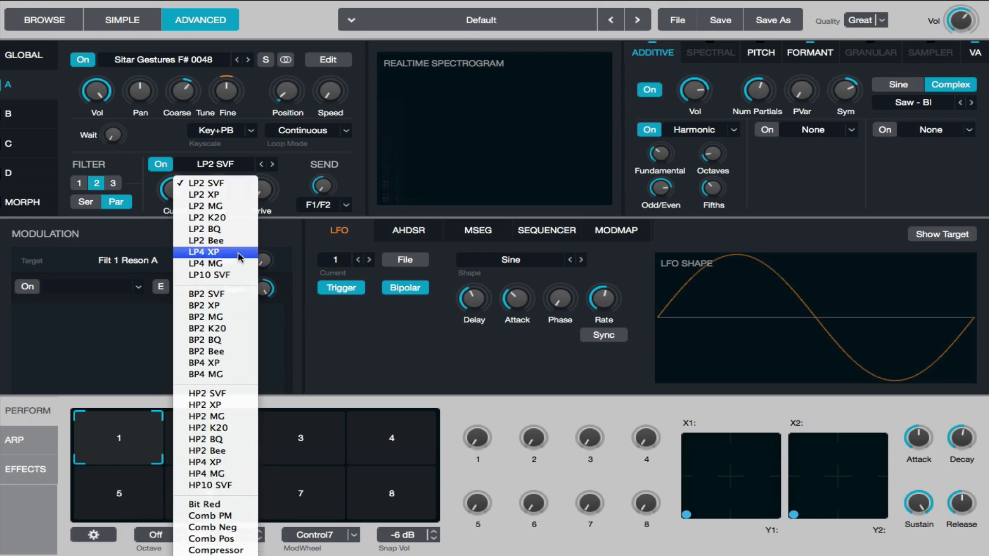
{"action": "left_click", "coordinate": [165, 207]}
Step: Set filter 3 to LP2 BQ with a slightly lower cutoff, and raise filter 2's drive
{"action": "left_click", "coordinate": [111, 183]}
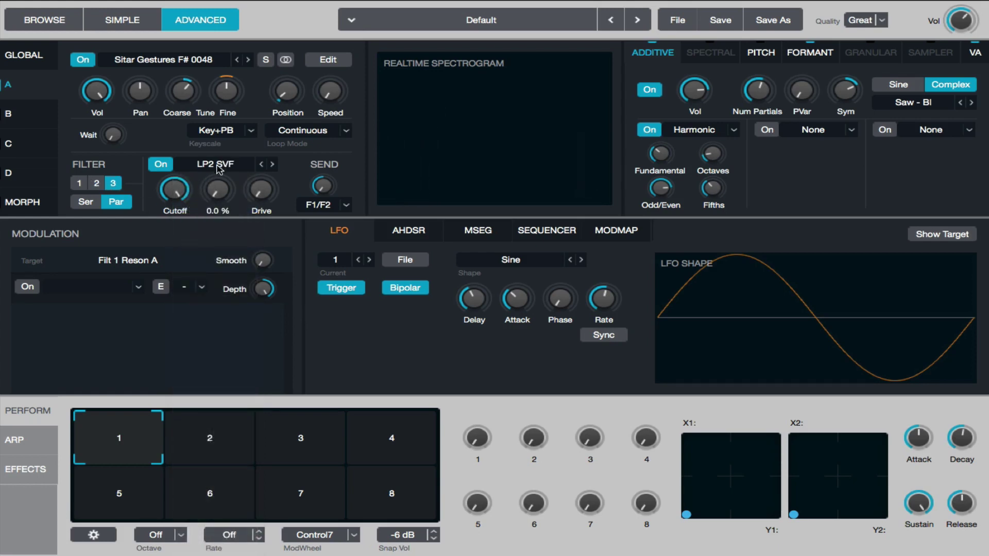
{"action": "left_click", "coordinate": [212, 164]}
{"action": "left_click", "coordinate": [188, 209]}
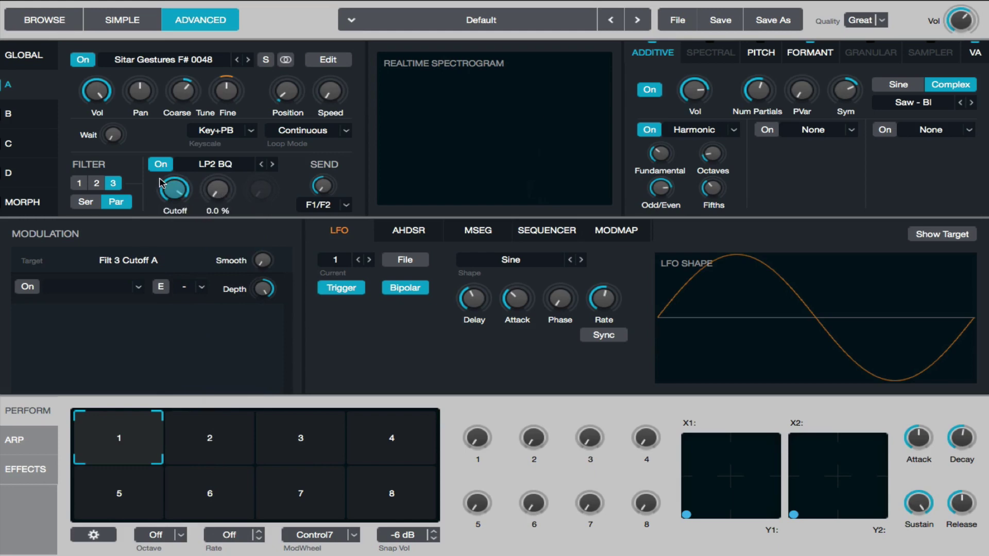
{"action": "left_click", "coordinate": [97, 183]}
{"action": "left_click", "coordinate": [275, 186]}
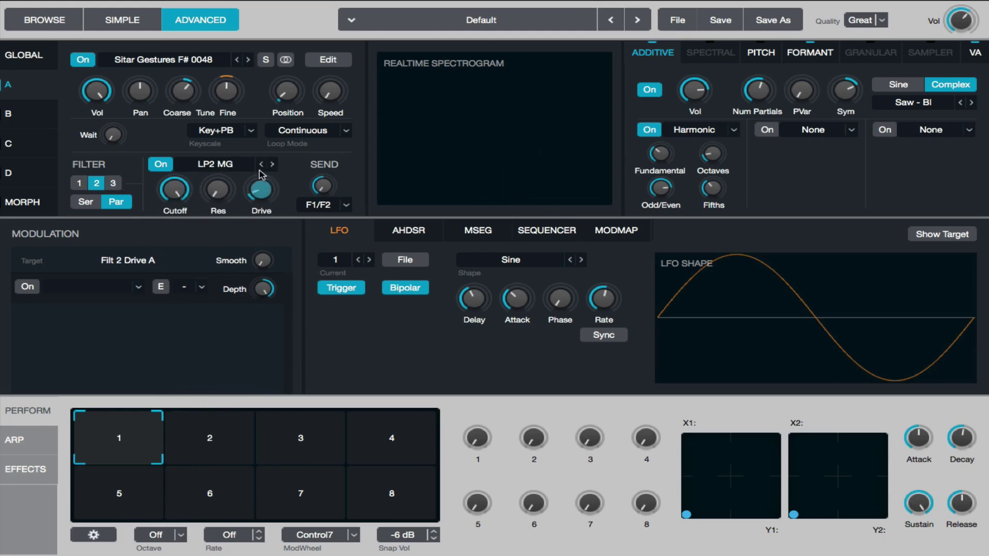
Step: Set filter 1's resonance to about 47.9%, its drive to about 30.7% and its cutoff to about 2704 Hz
{"action": "left_click", "coordinate": [80, 183]}
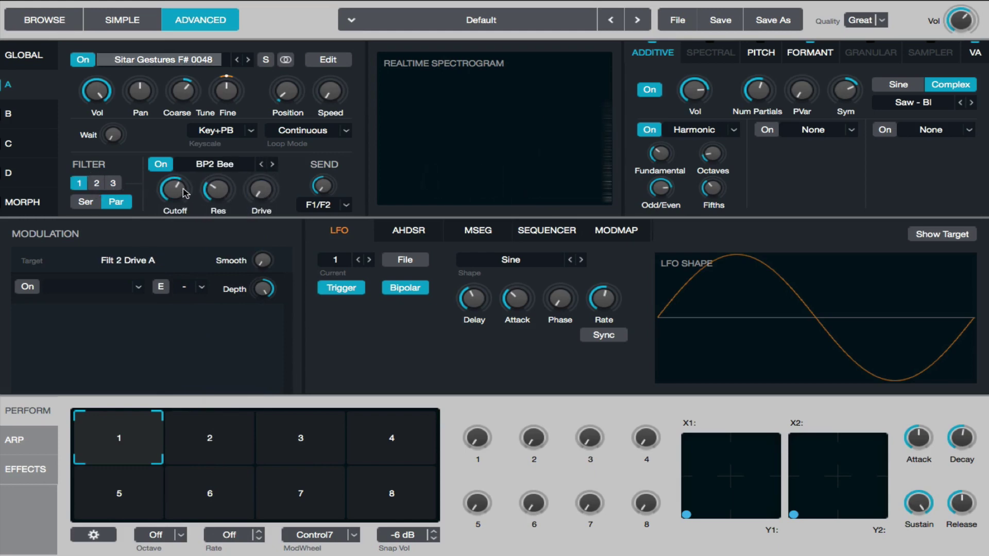
{"action": "left_click", "coordinate": [217, 190]}
{"action": "left_click", "coordinate": [267, 198]}
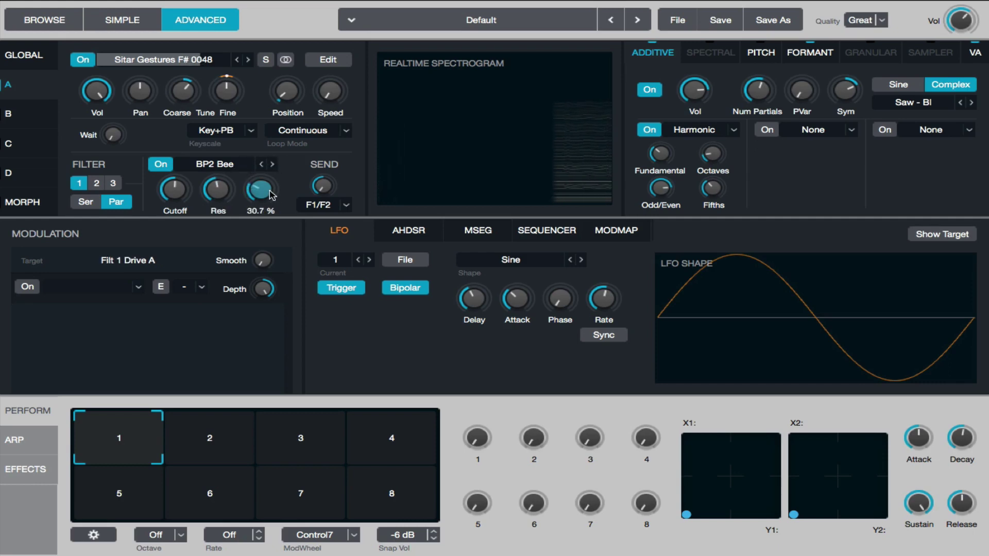
{"action": "left_click", "coordinate": [217, 190]}
{"action": "left_click", "coordinate": [178, 191]}
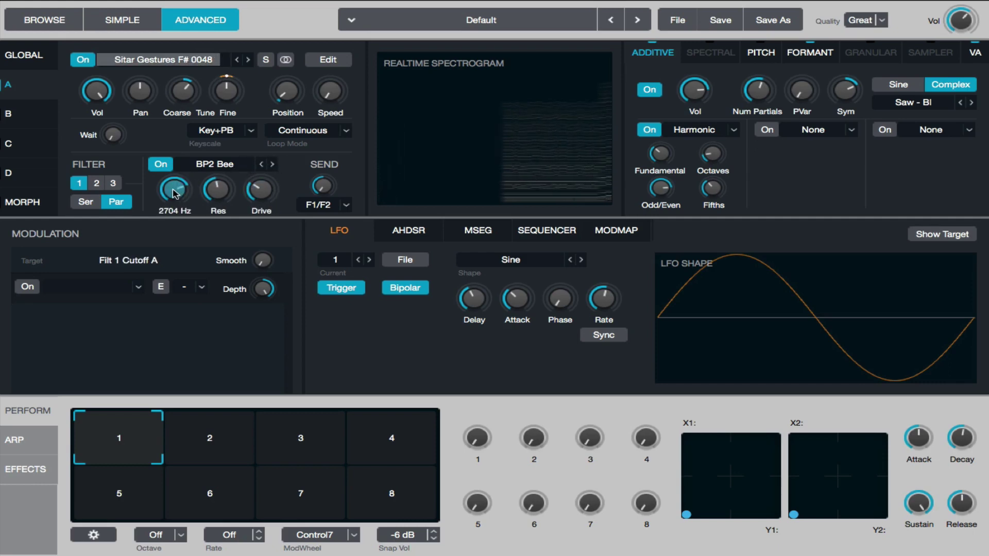
Step: Modulate filter 1's cutoff with a new LFO, reduce the modulation depth and lower the cutoff
{"action": "right_click", "coordinate": [174, 194]}
{"action": "mouse_move", "coordinate": [229, 202]}
{"action": "mouse_move", "coordinate": [333, 202]}
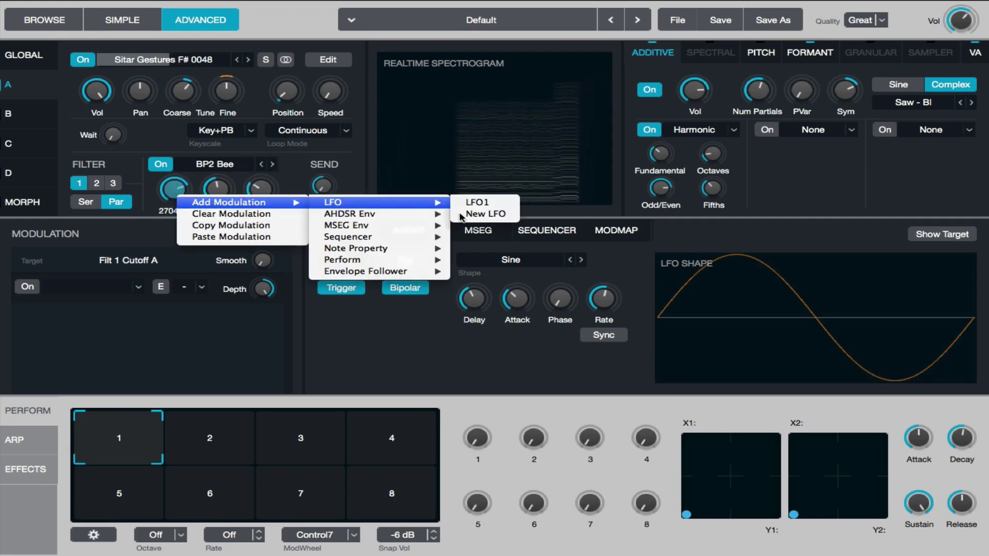
{"action": "left_click", "coordinate": [487, 214]}
{"action": "left_click_drag", "start_coordinate": [263, 289], "coordinate": [264, 340]}
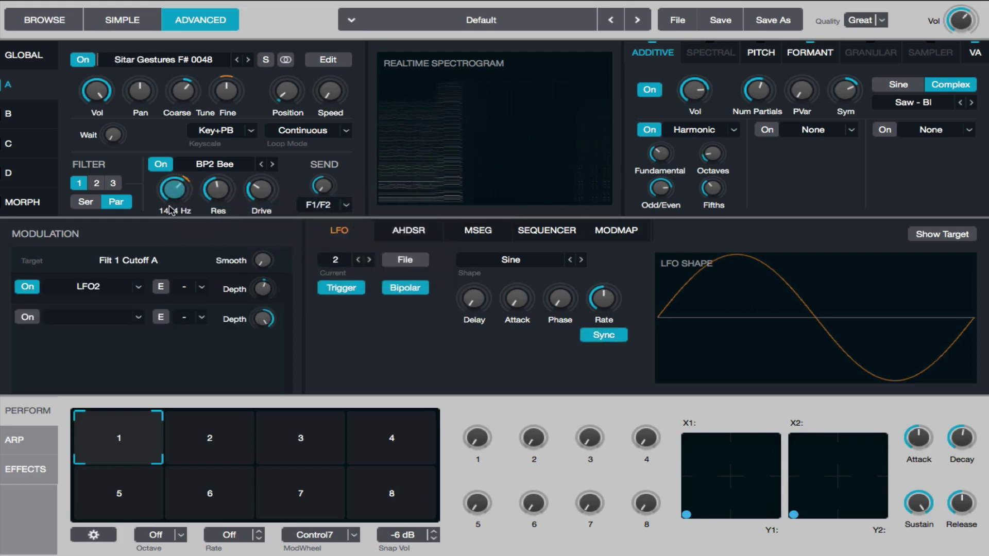
{"action": "scroll", "coordinate": [173, 204], "scroll_direction": "down", "scroll_amount": 2}
Step: Unsync LFO2 at a slower rate, minimize its depth on filter 1's cutoff and raise the modulation smoothing
{"action": "left_click", "coordinate": [603, 334]}
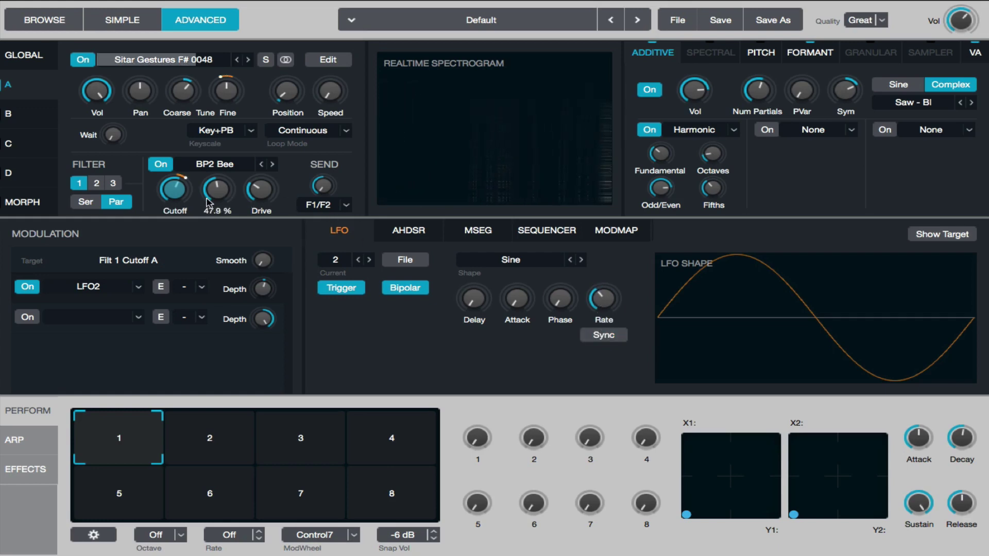
{"action": "left_click_drag", "start_coordinate": [252, 292], "coordinate": [262, 376]}
{"action": "scroll", "coordinate": [265, 261], "scroll_direction": "up", "scroll_amount": 5}
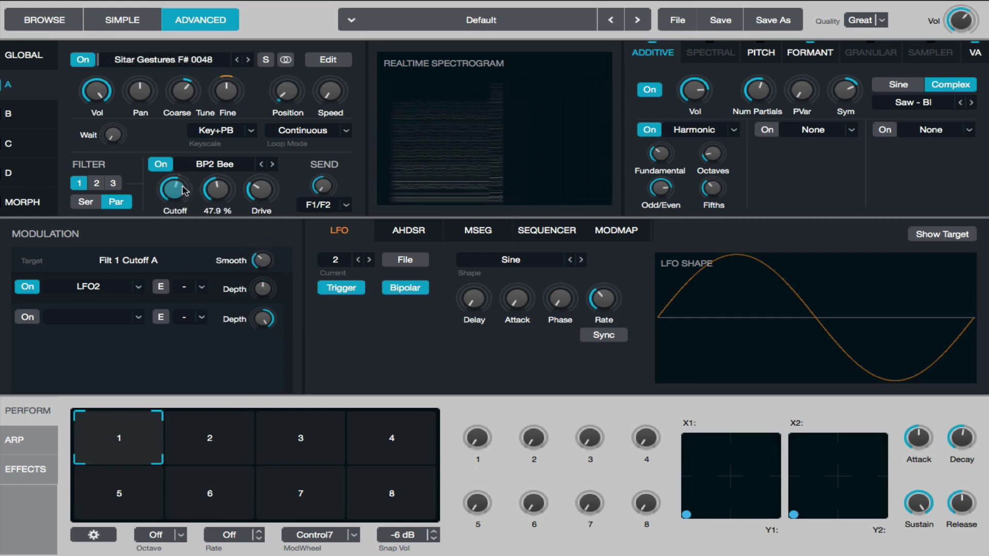
{"action": "scroll", "coordinate": [262, 294], "scroll_direction": "up", "scroll_amount": 2}
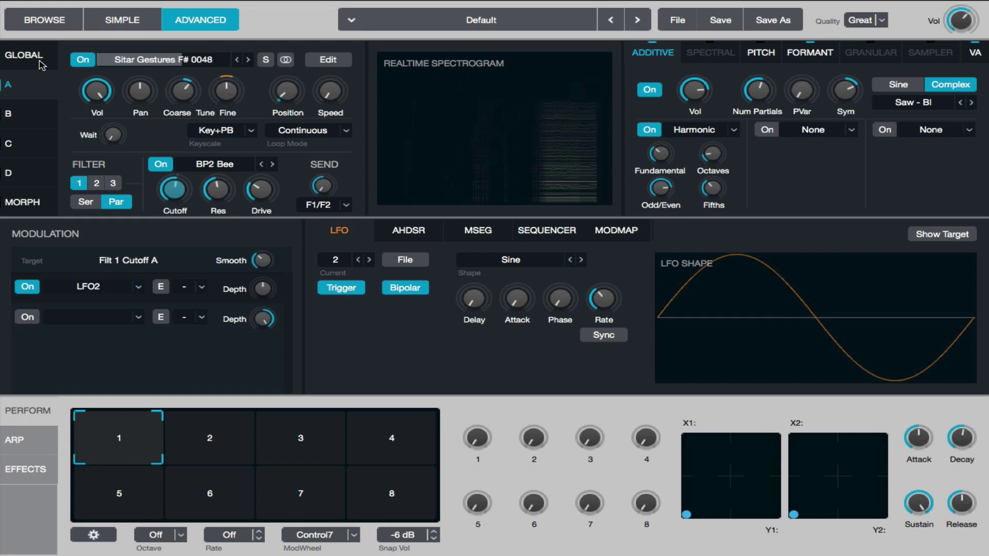
Step: Enable source A's additive pan effect as Spread and set its amount to about 58.1%
{"action": "left_click", "coordinate": [885, 130]}
{"action": "left_click", "coordinate": [969, 130]}
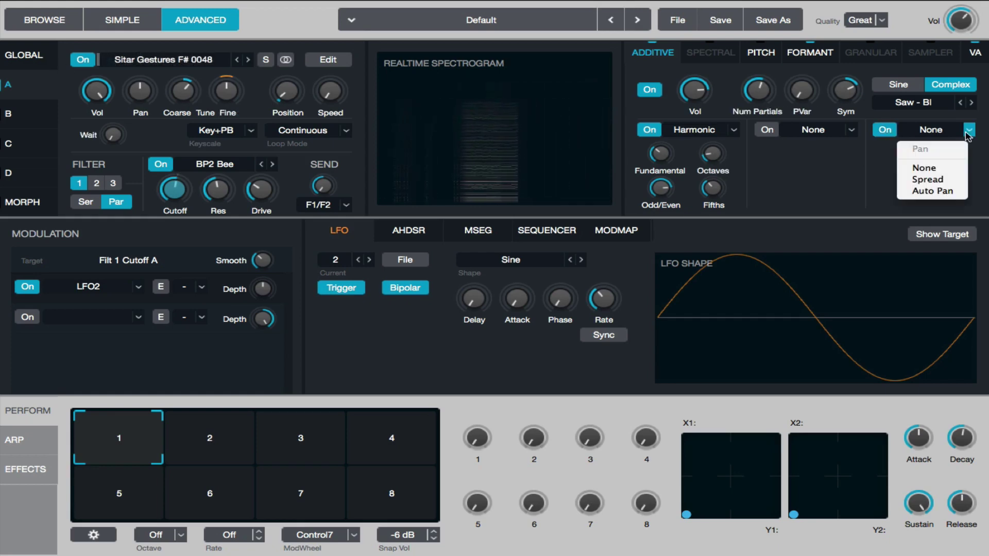
{"action": "left_click", "coordinate": [938, 179]}
{"action": "left_click", "coordinate": [894, 152]}
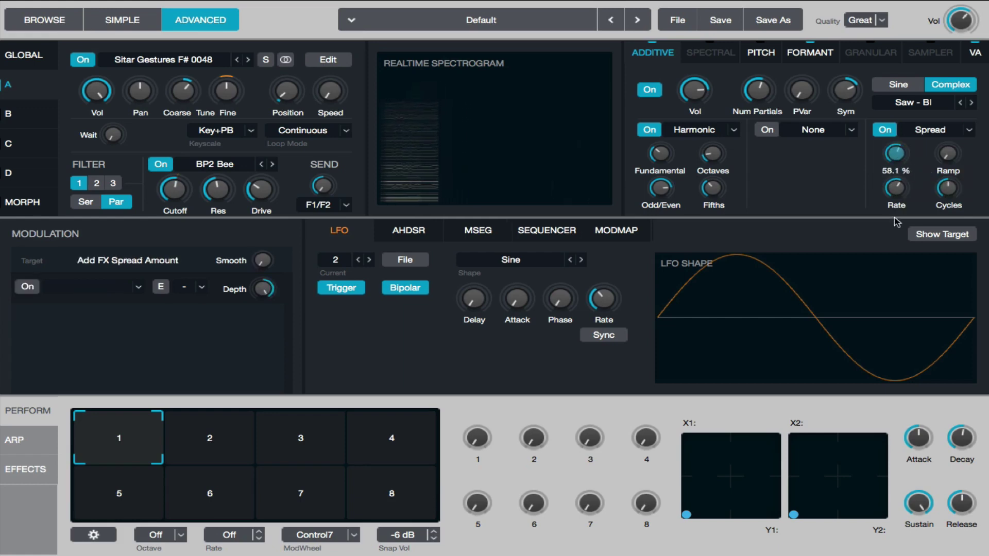
Step: Raise the Spread effect's ramp and lower its amount to about 31.3%
{"action": "left_click_drag", "start_coordinate": [950, 154], "coordinate": [957, 144]}
{"action": "scroll", "coordinate": [956, 152], "scroll_direction": "up", "scroll_amount": 5}
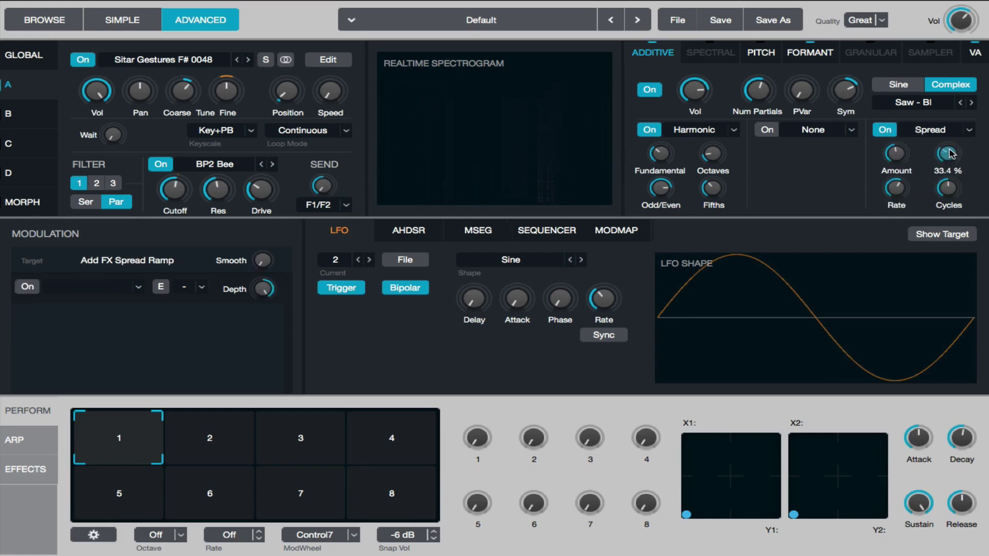
{"action": "scroll", "coordinate": [946, 163], "scroll_direction": "down", "scroll_amount": 1}
{"action": "scroll", "coordinate": [948, 168], "scroll_direction": "down", "scroll_amount": 1}
{"action": "scroll", "coordinate": [951, 161], "scroll_direction": "down", "scroll_amount": 1}
{"action": "left_click", "coordinate": [897, 157]}
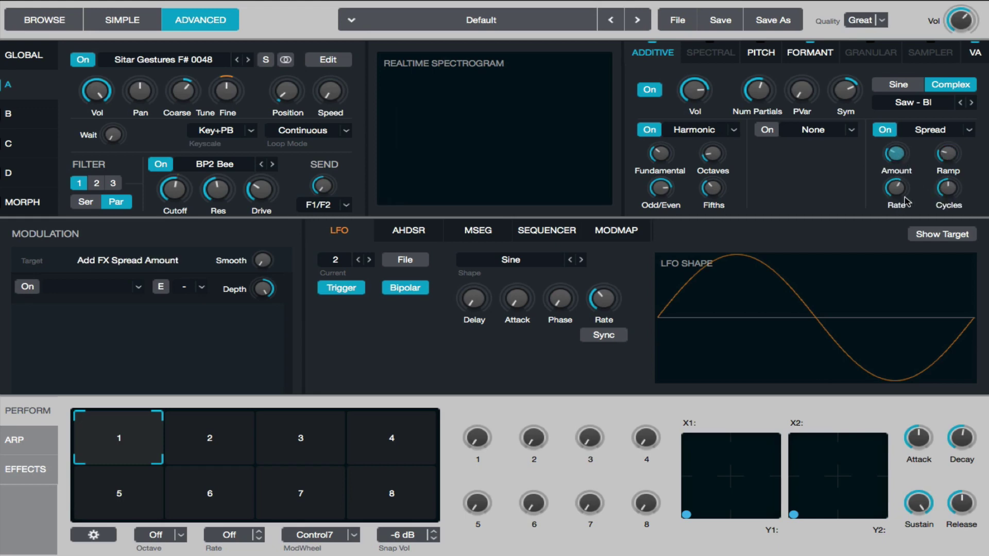
Step: Set the Spread rate to about 8.16 Hz and adjust its cycles
{"action": "left_click_drag", "start_coordinate": [895, 193], "coordinate": [903, 211]}
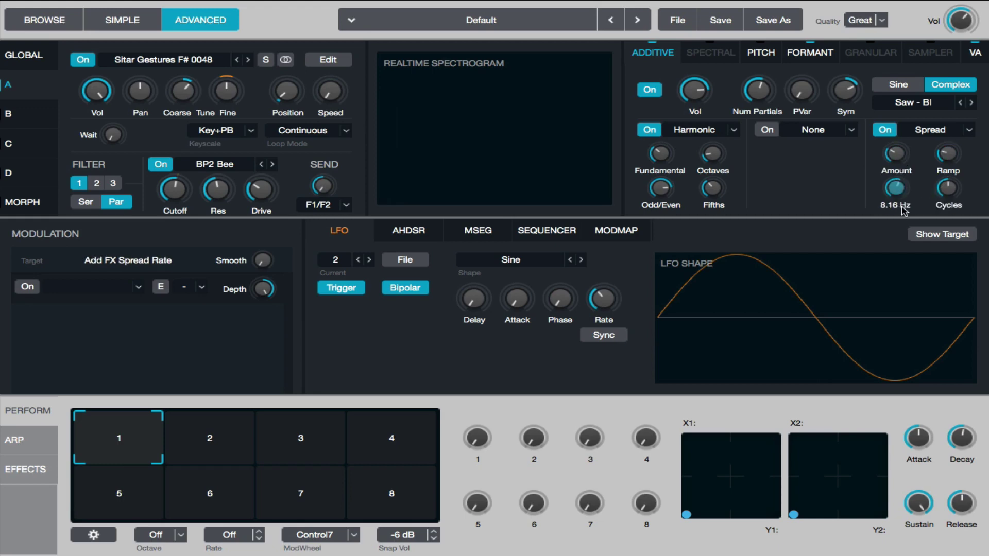
{"action": "left_click", "coordinate": [947, 189]}
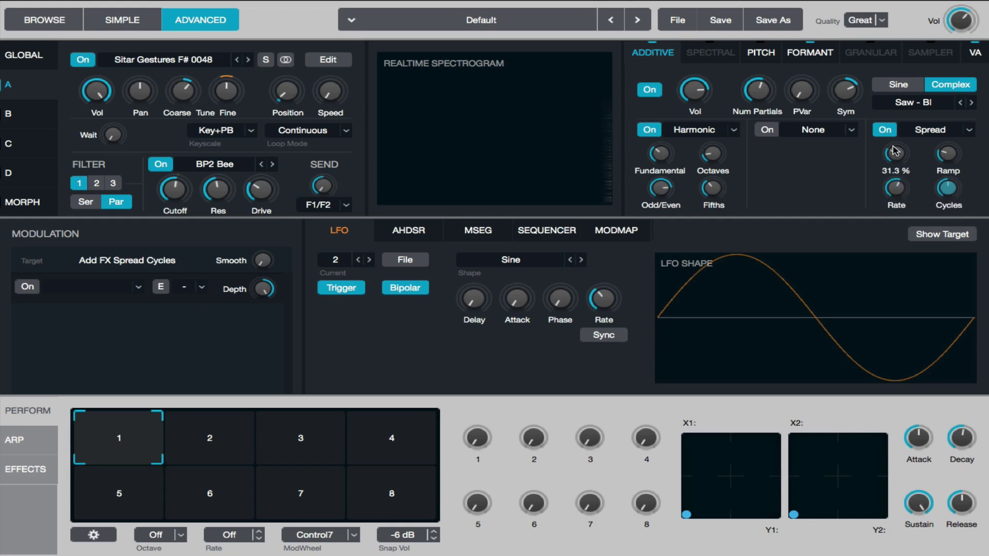
{"action": "left_click", "coordinate": [896, 154]}
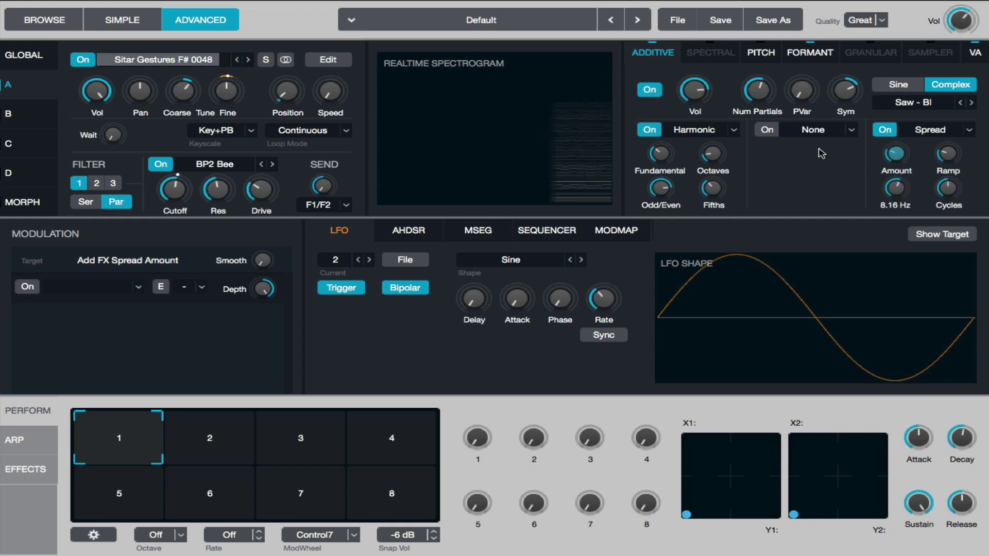
Step: Enable source A's additive pitch effect as Stretch and sweep its amount, ending at about -0.17%
{"action": "left_click", "coordinate": [768, 129]}
{"action": "left_click", "coordinate": [852, 129]}
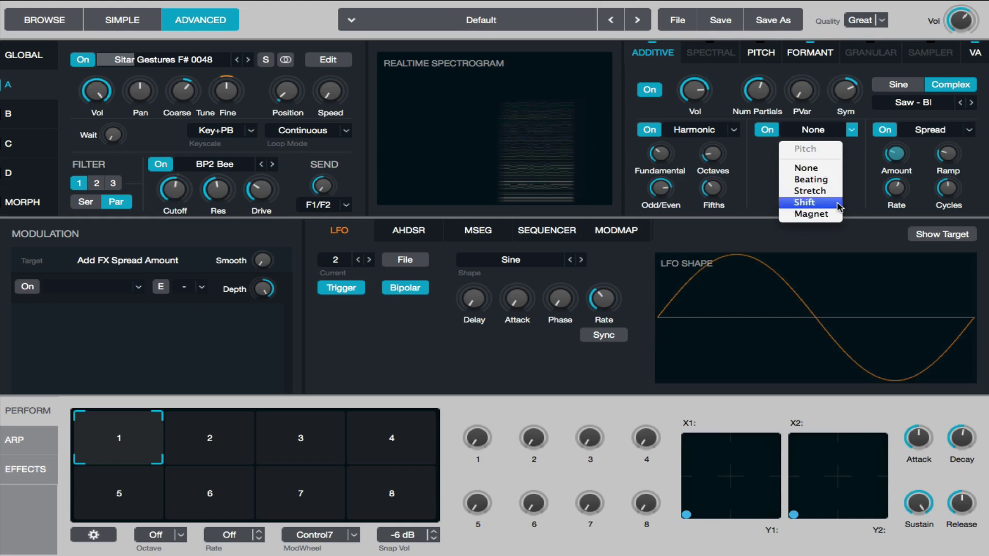
{"action": "left_click", "coordinate": [825, 191]}
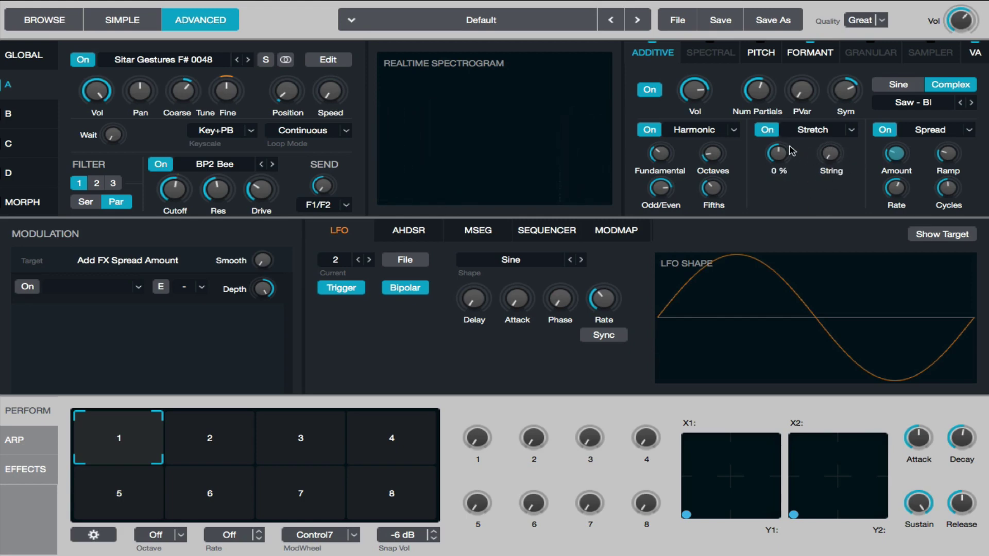
{"action": "left_click_drag", "start_coordinate": [779, 154], "coordinate": [781, 173]}
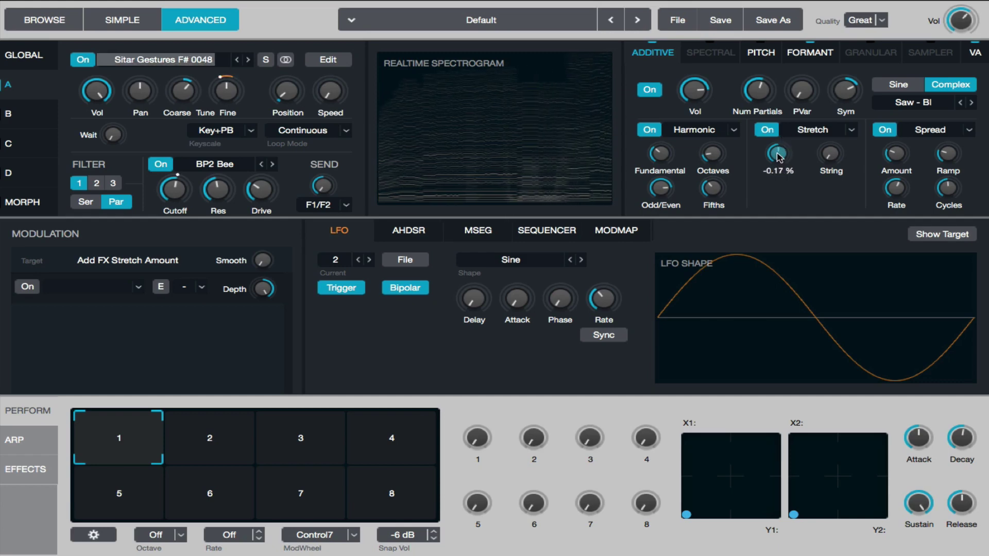
Step: Add a Perform modulation to source A's Stretch amount and set its depth to about 5.4%
{"action": "right_click", "coordinate": [779, 156]}
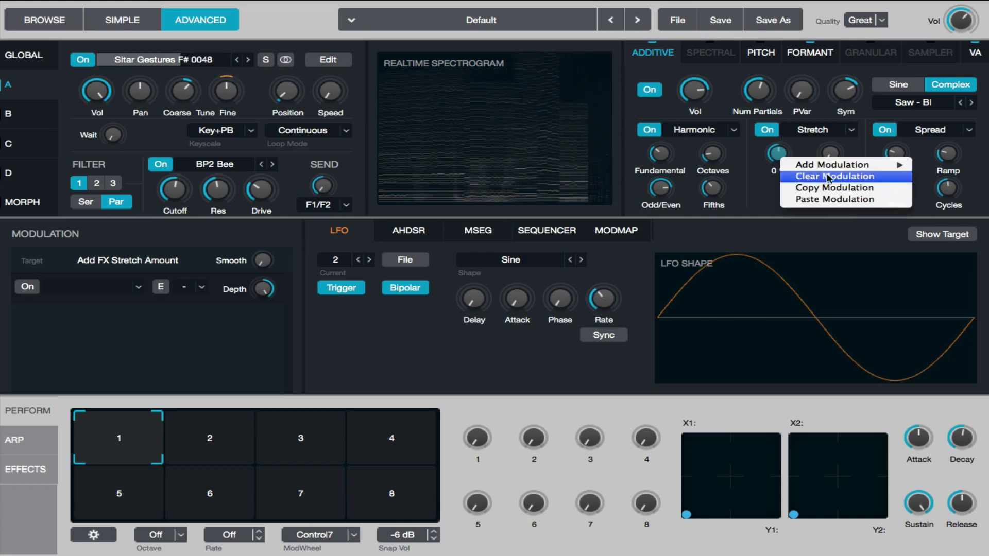
{"action": "mouse_move", "coordinate": [832, 165]}
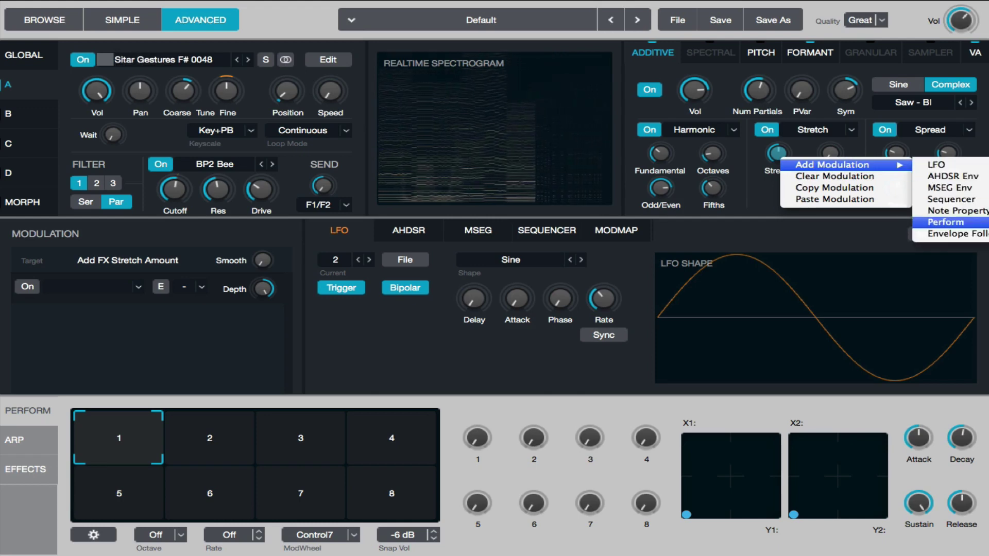
{"action": "left_click", "coordinate": [945, 222]}
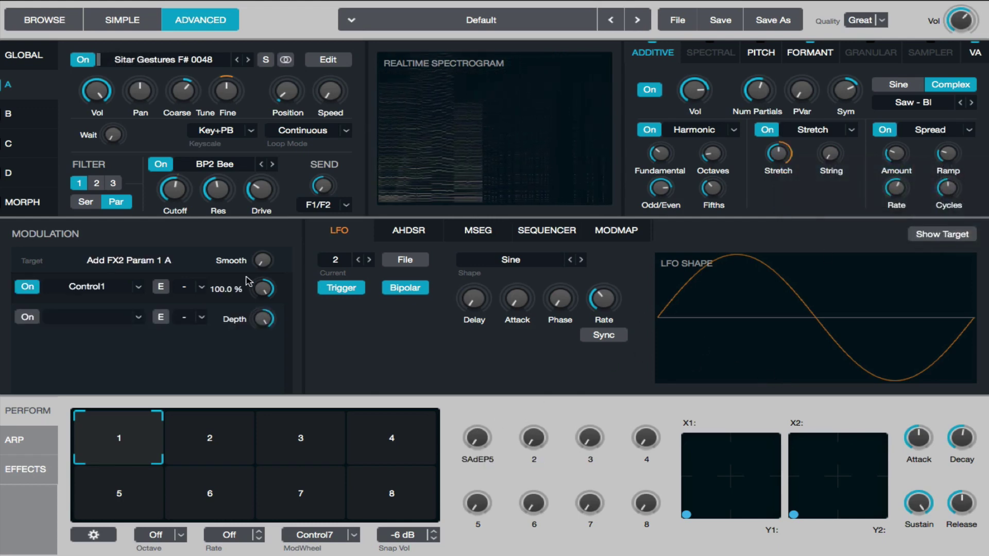
{"action": "left_click_drag", "start_coordinate": [263, 293], "coordinate": [268, 323]}
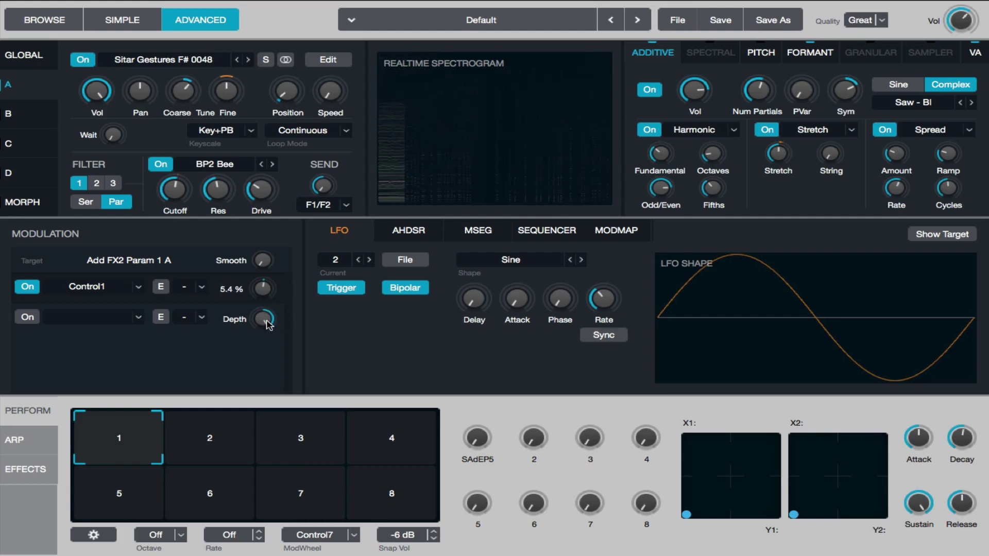
Step: Assign ModMap 1 to the Control1 modulation and bend its line into a downward-sagging, exponential curve
{"action": "left_click", "coordinate": [201, 287]}
{"action": "left_click", "coordinate": [217, 325]}
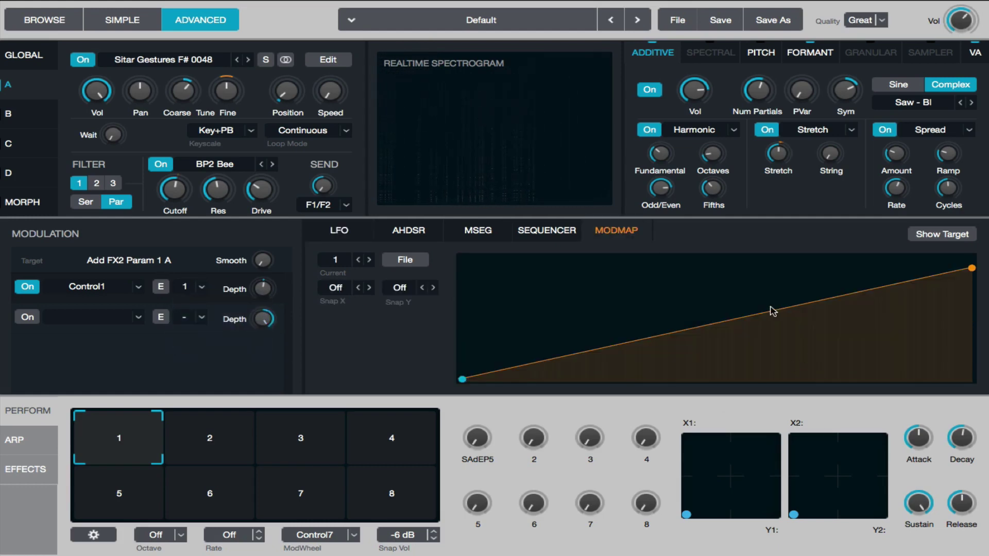
{"action": "left_click_drag", "start_coordinate": [772, 312], "coordinate": [782, 336]}
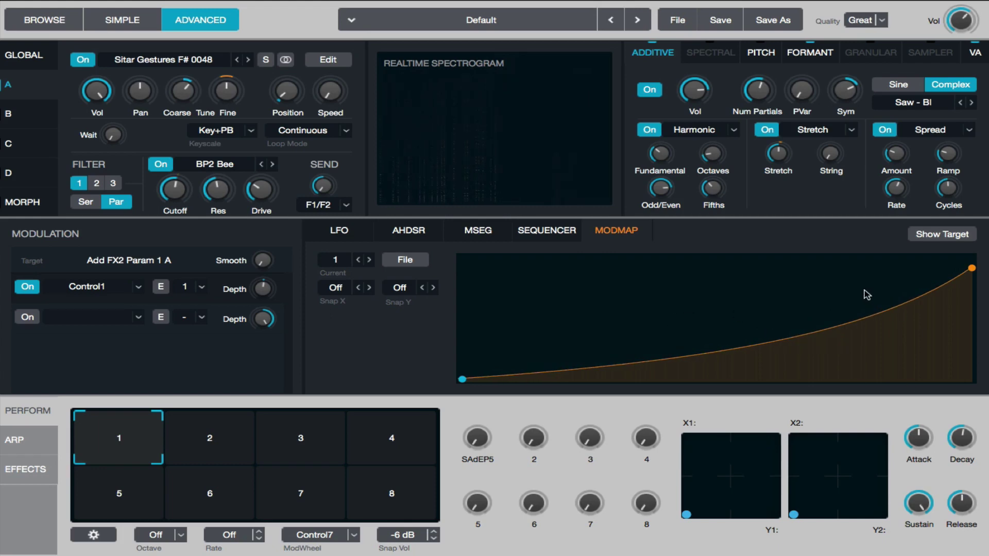
Step: Reselect the Stretch amount as modulation target and slightly reduce the depth of its Control1 modulation
{"action": "left_click", "coordinate": [783, 156]}
{"action": "left_click", "coordinate": [778, 154]}
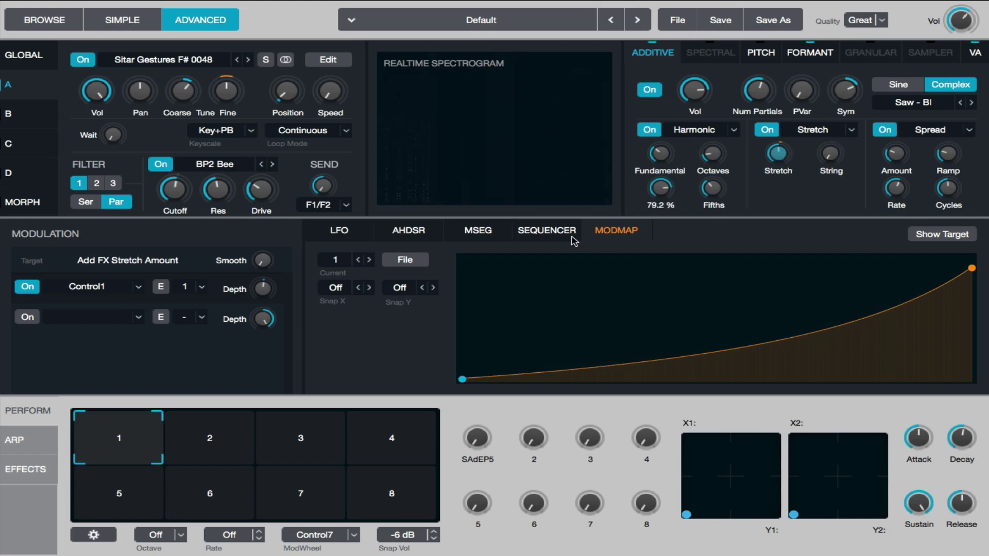
{"action": "mouse_move", "coordinate": [263, 290]}
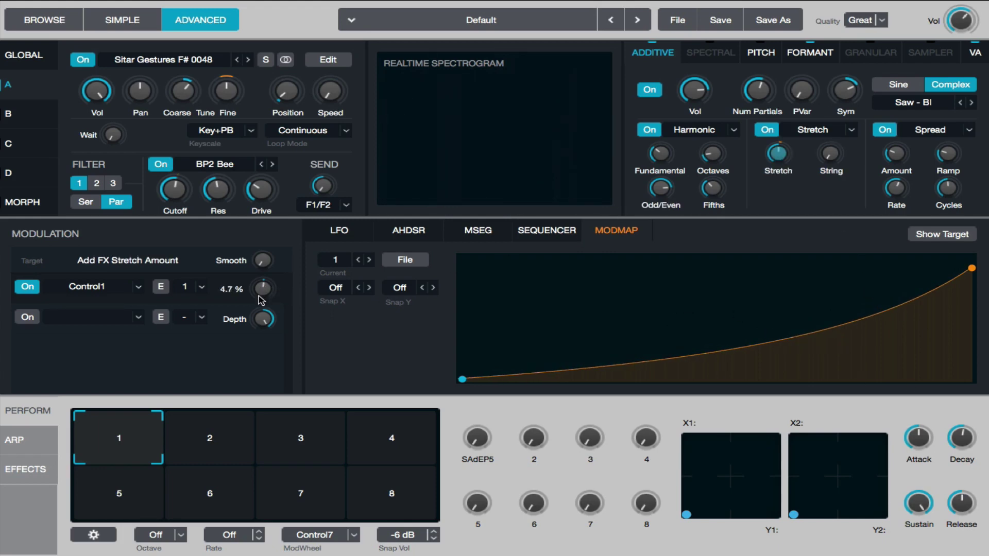
{"action": "left_click_drag", "start_coordinate": [256, 304], "coordinate": [256, 309]}
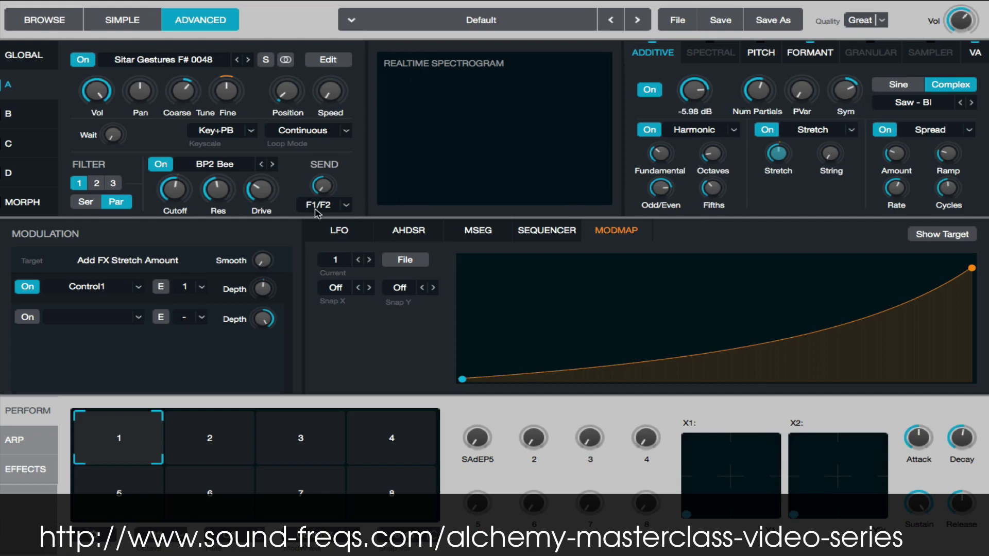
Step: Switch off the Waveshaper and Distortion in the Main effects rack
{"action": "left_click", "coordinate": [45, 470]}
{"action": "left_click", "coordinate": [85, 465]}
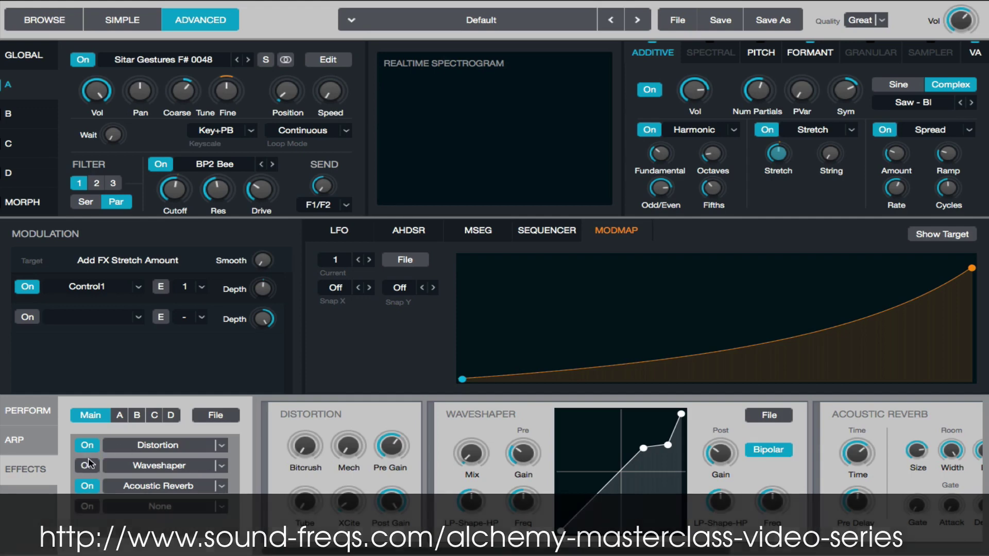
{"action": "left_click", "coordinate": [88, 444]}
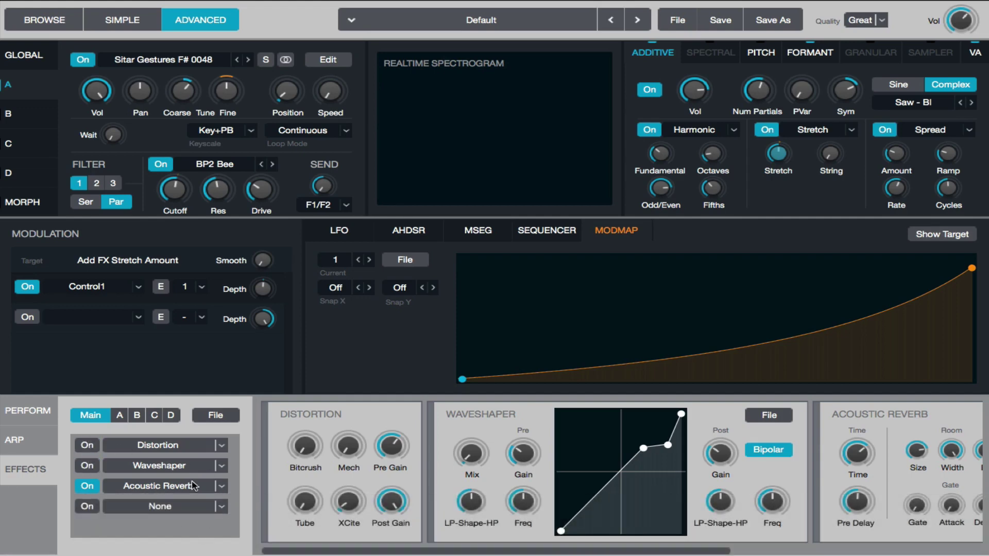
{"action": "left_click", "coordinate": [221, 466]}
{"action": "key", "text": "Escape"}
Step: Load Convolution Reverb into effects rack A and route source A's filter send to F1/FX A
{"action": "left_click", "coordinate": [120, 415]}
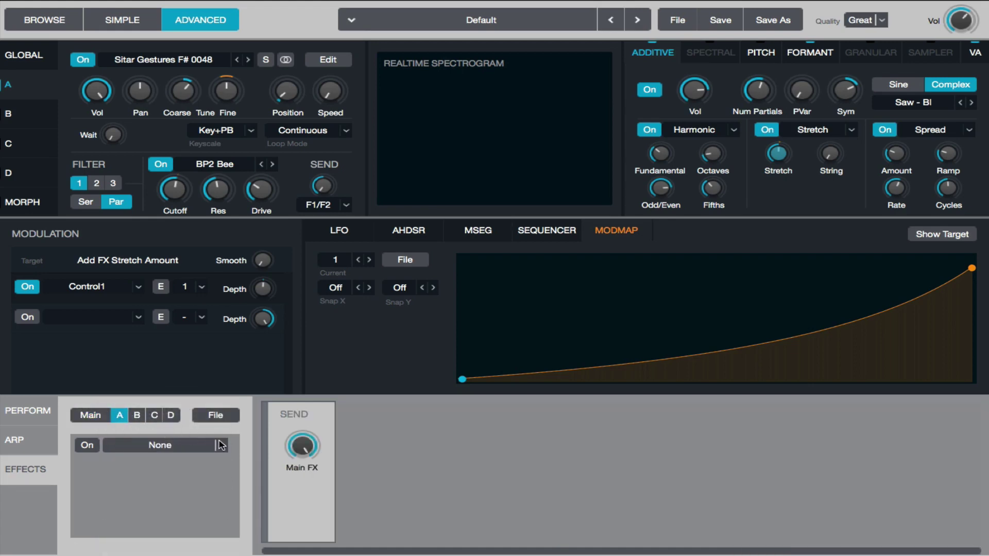
{"action": "left_click", "coordinate": [220, 445]}
{"action": "left_click", "coordinate": [155, 549]}
{"action": "left_click", "coordinate": [346, 203]}
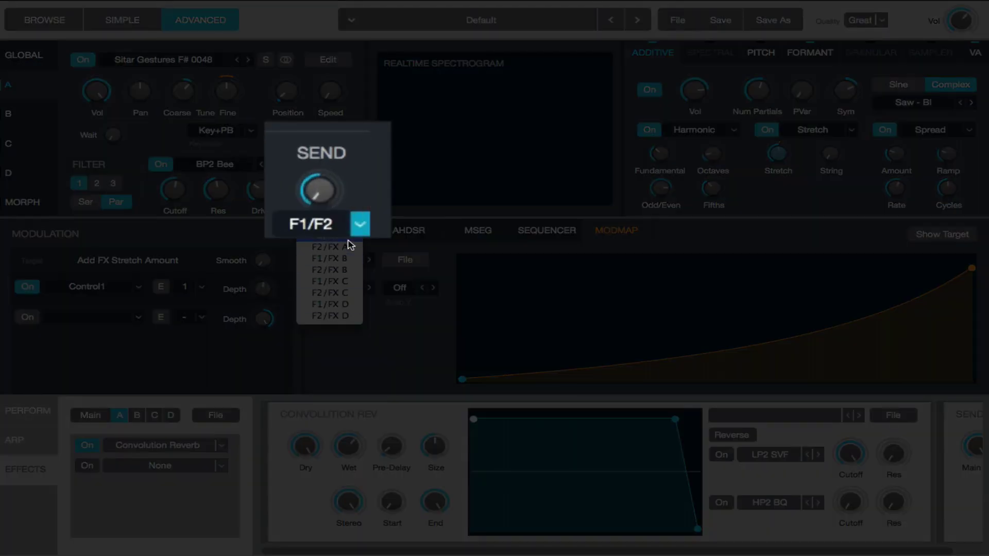
{"action": "left_click", "coordinate": [330, 236]}
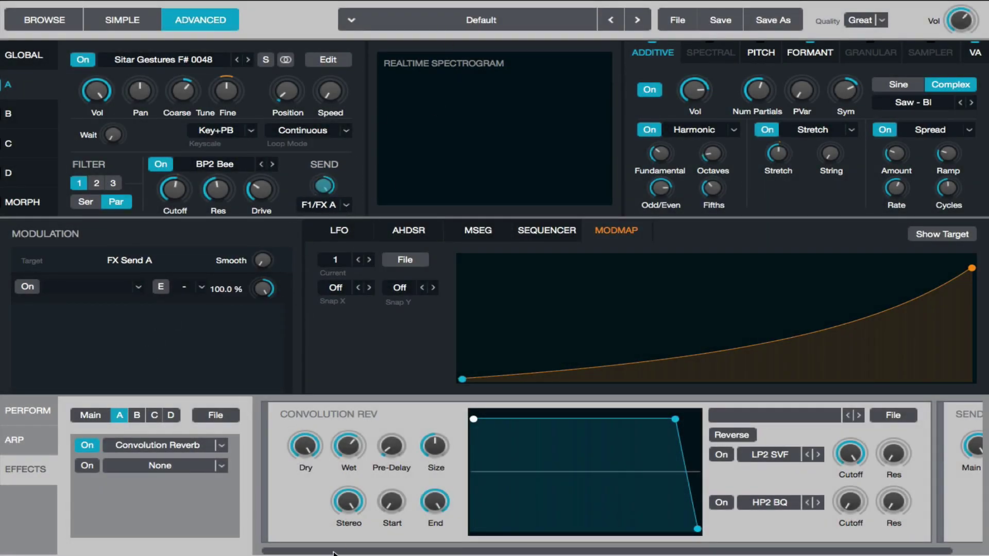
Step: Turn effects rack A's Main FX send down to minimum and compare it with the Main rack
{"action": "left_click_drag", "start_coordinate": [334, 552], "coordinate": [517, 552]}
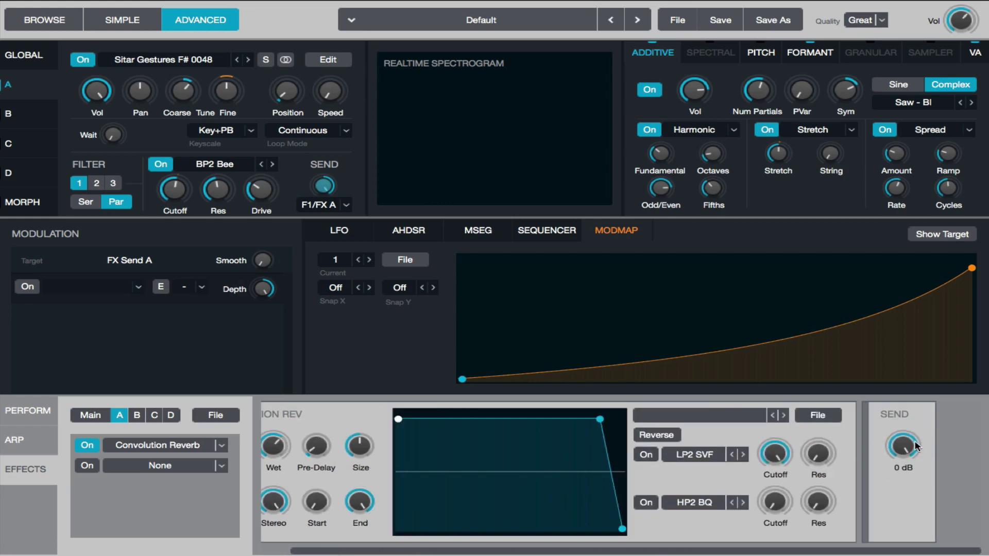
{"action": "left_click_drag", "start_coordinate": [916, 446], "coordinate": [915, 495]}
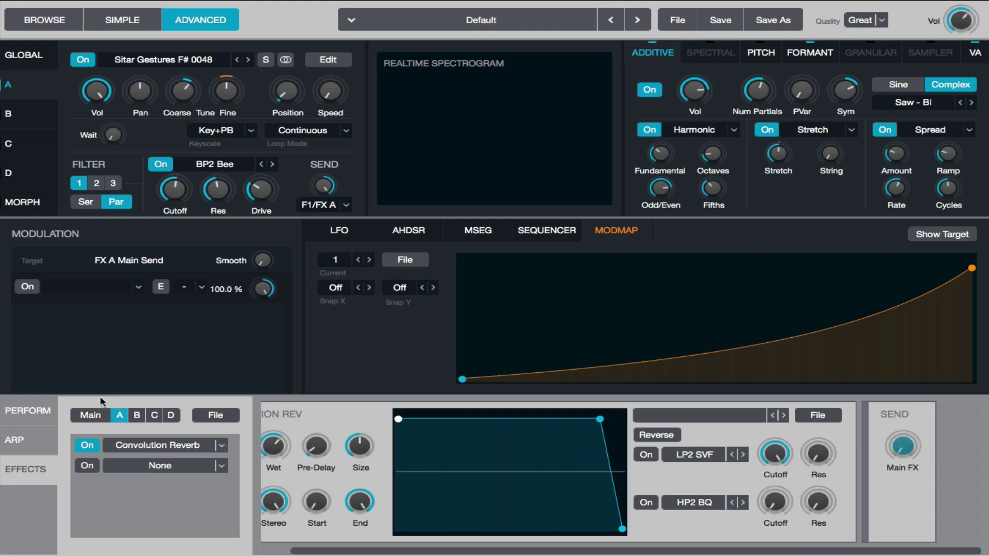
{"action": "left_click", "coordinate": [107, 418]}
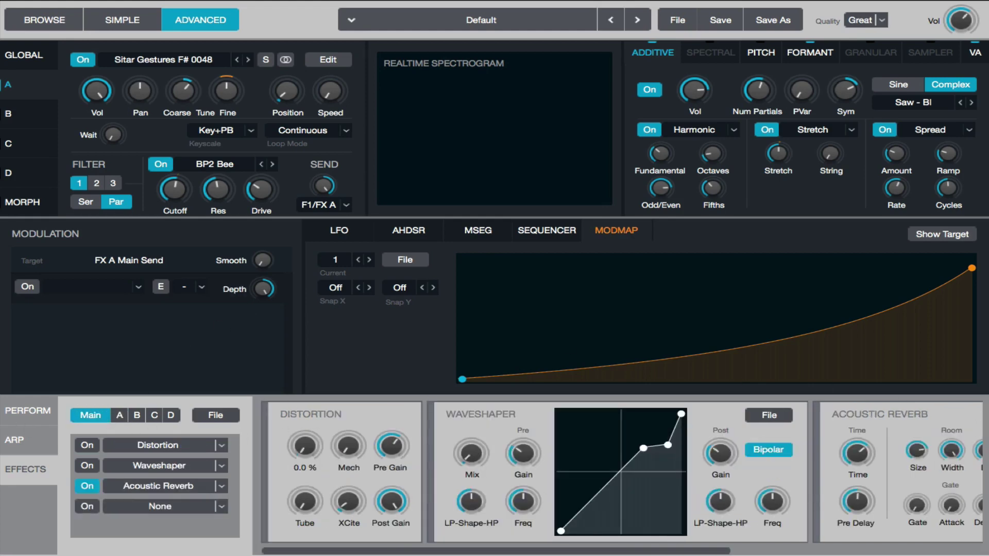
{"action": "left_click", "coordinate": [119, 417]}
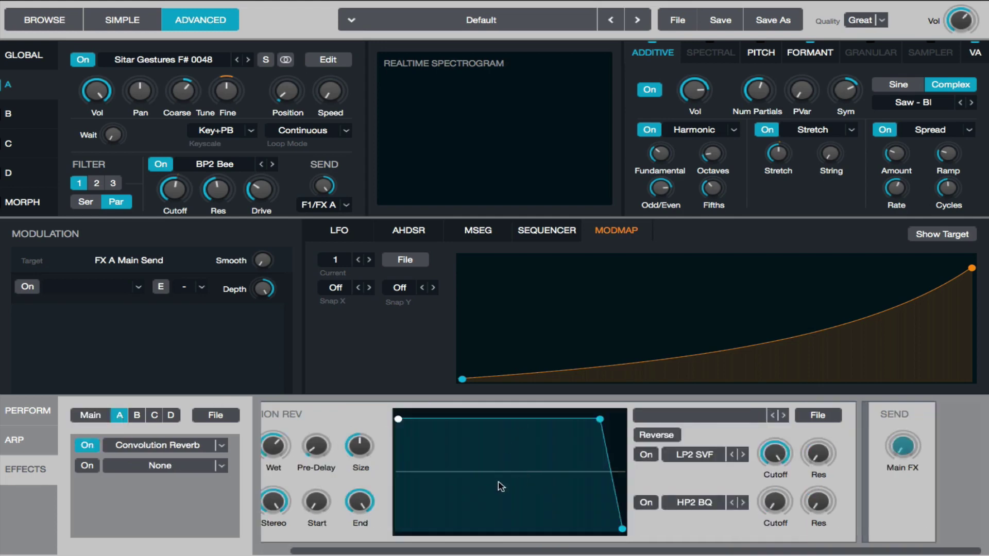
Step: Load the impulse response Drone Tone 19 from Warped > Drone Tones into the Convolution Reverb
{"action": "left_click_drag", "start_coordinate": [512, 554], "coordinate": [449, 550]}
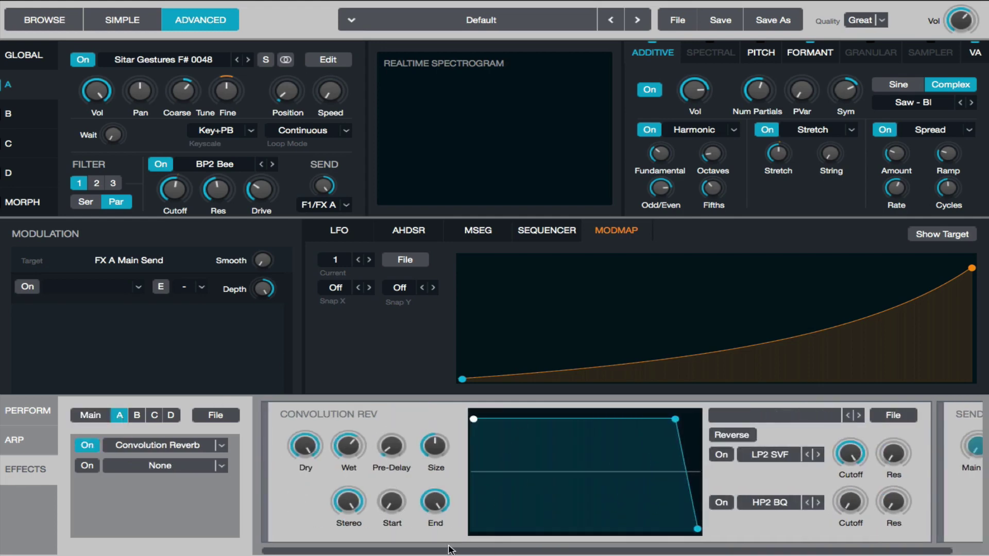
{"action": "left_click", "coordinate": [806, 423]}
{"action": "mouse_move", "coordinate": [757, 436]}
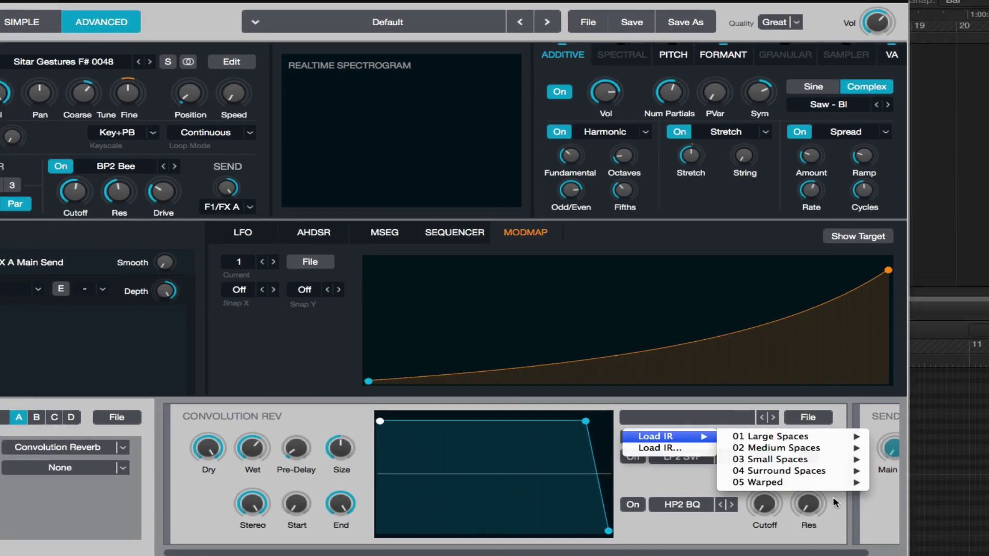
{"action": "mouse_move", "coordinate": [901, 479]}
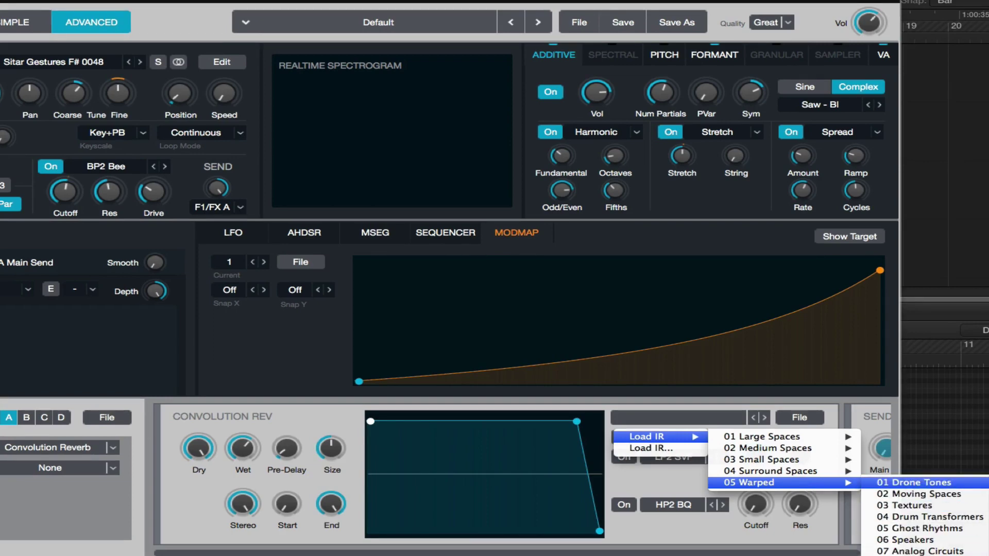
{"action": "left_click", "coordinate": [978, 483]}
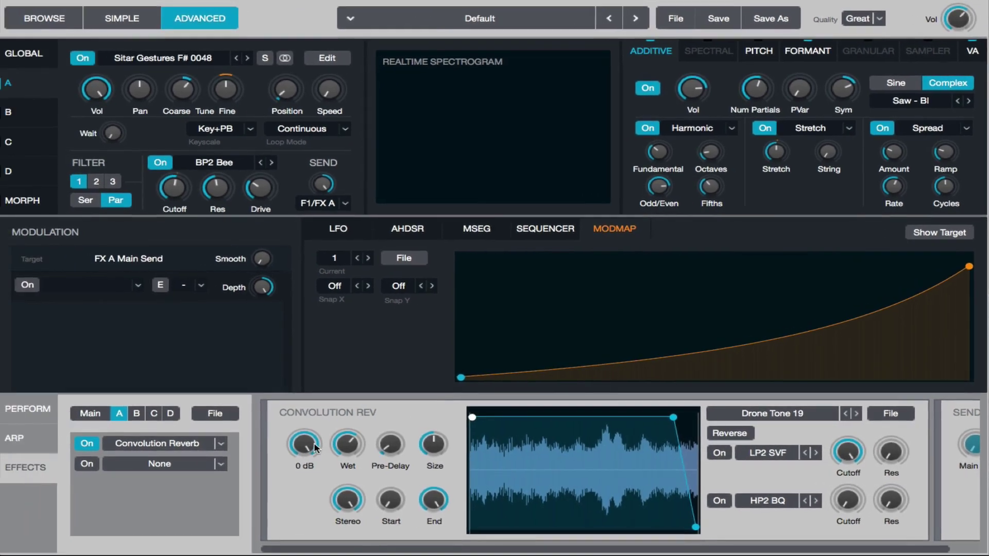
Step: Turn the Convolution Reverb's dry level down to minimum and raise its wet level
{"action": "left_click_drag", "start_coordinate": [198, 447], "coordinate": [204, 482]}
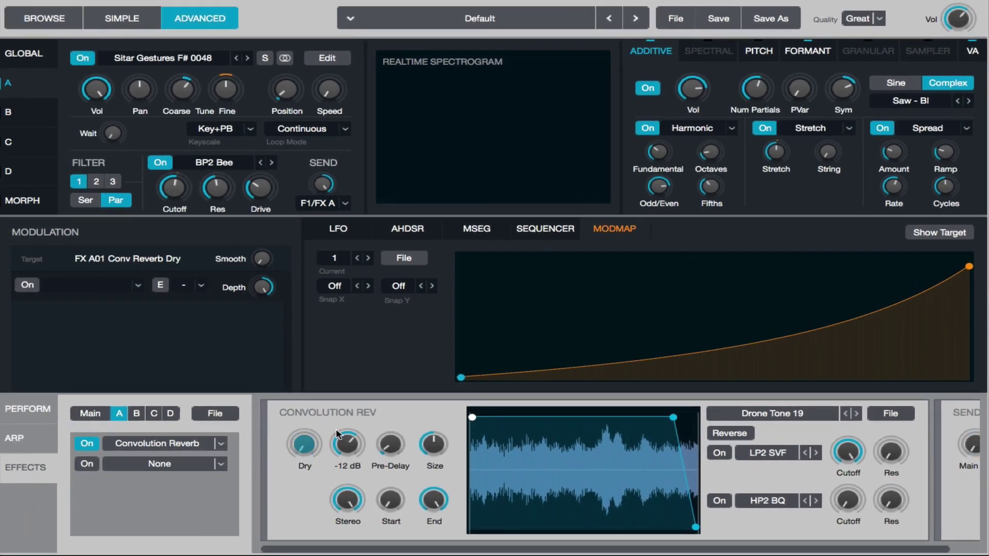
{"action": "left_click", "coordinate": [349, 440]}
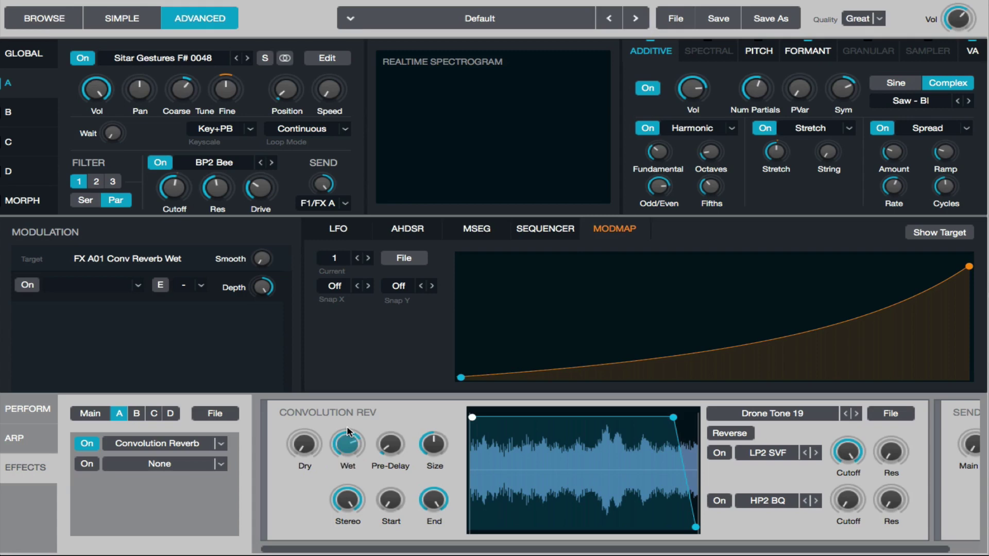
{"action": "left_click", "coordinate": [322, 185]}
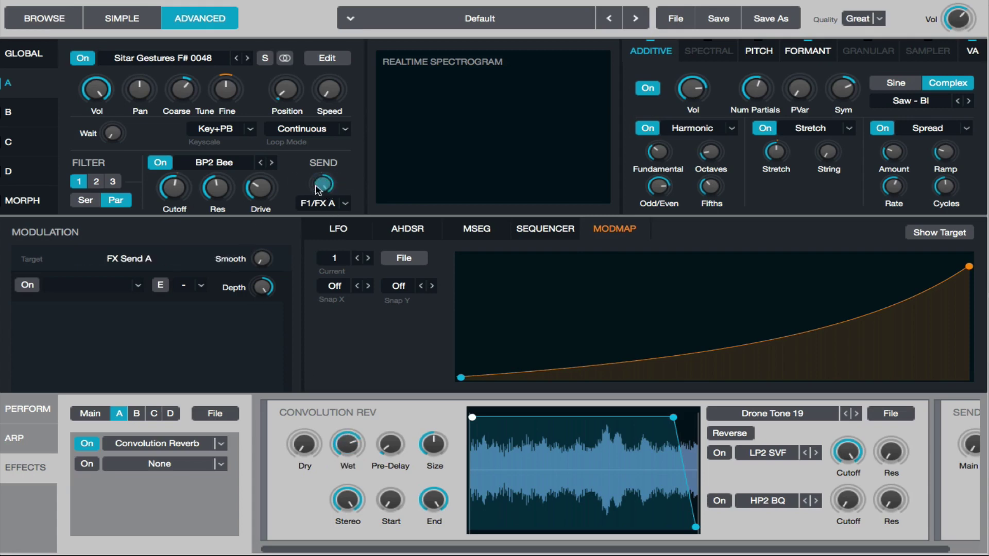
Step: Lower source A's volume slightly and fine-tune the Convolution Reverb's wet level
{"action": "mouse_move", "coordinate": [97, 90]}
{"action": "left_click_drag", "start_coordinate": [106, 90], "coordinate": [123, 32]}
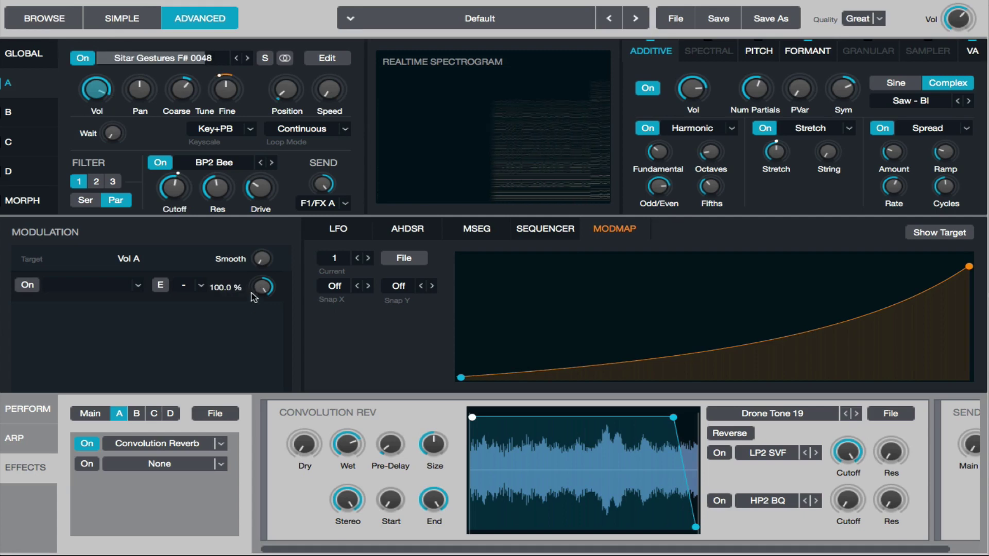
{"action": "left_click_drag", "start_coordinate": [348, 444], "coordinate": [347, 443]}
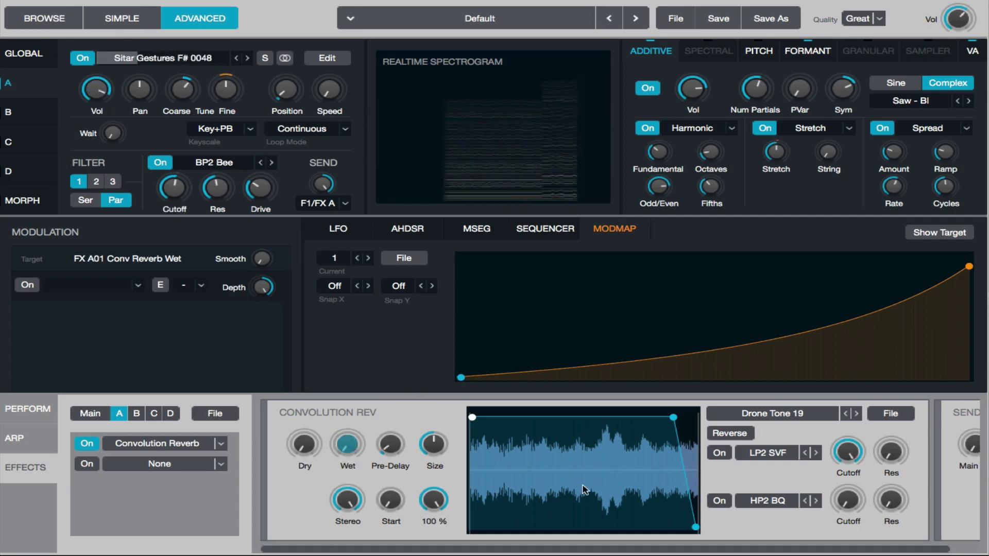
Step: Replace the Convolution Reverb's impulse response with Drone Tone 26 from the Warped category
{"action": "left_click", "coordinate": [772, 441]}
{"action": "mouse_move", "coordinate": [751, 433]}
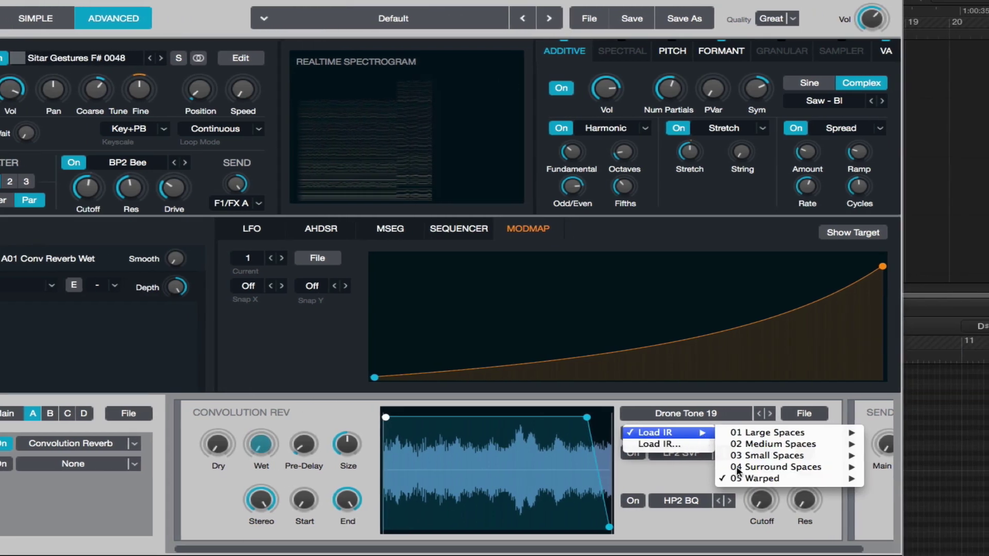
{"action": "mouse_move", "coordinate": [858, 480]}
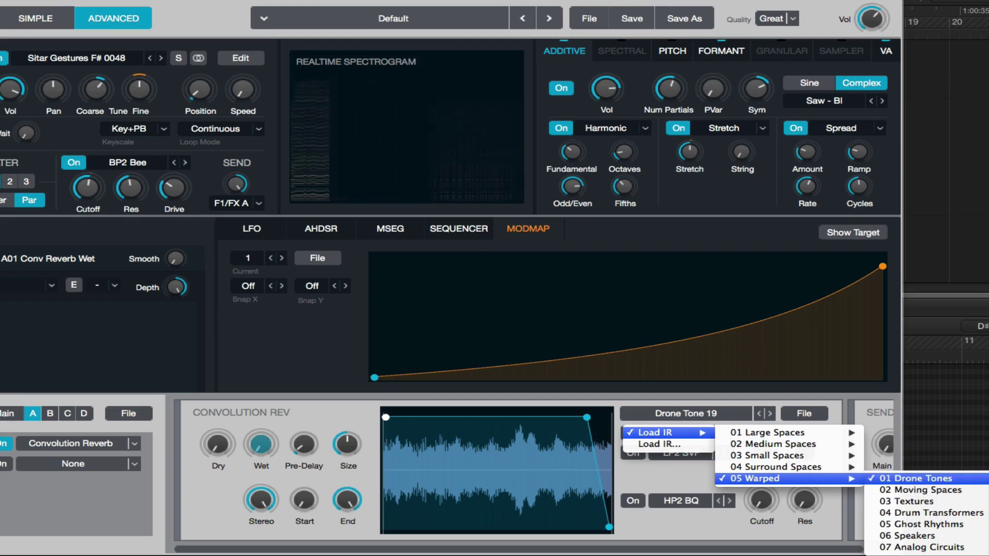
{"action": "left_click", "coordinate": [803, 489]}
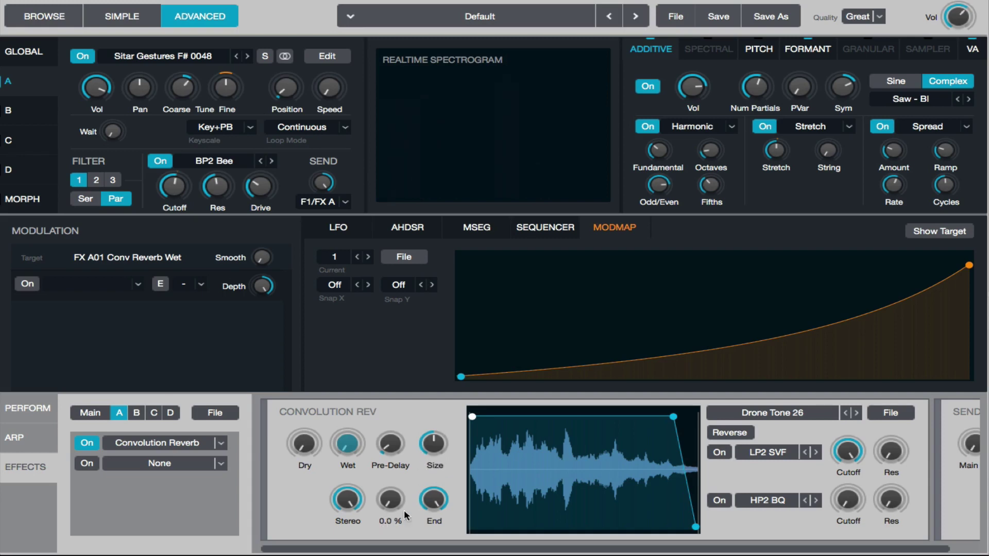
Step: Sweep the Convolution Reverb's size through short and long settings, ending at 50%
{"action": "mouse_move", "coordinate": [438, 444]}
{"action": "left_click_drag", "start_coordinate": [441, 444], "coordinate": [433, 442]}
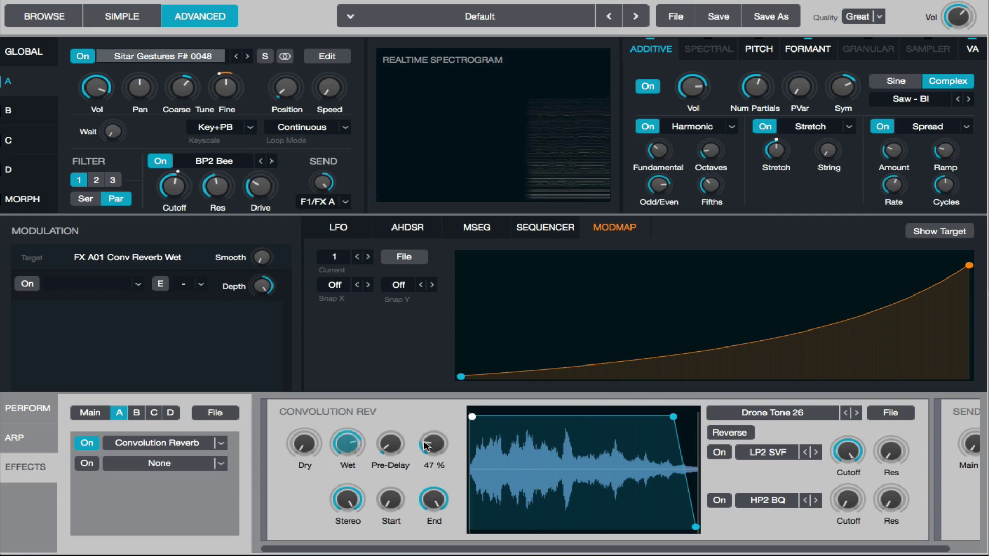
{"action": "left_click_drag", "start_coordinate": [434, 444], "coordinate": [435, 453]}
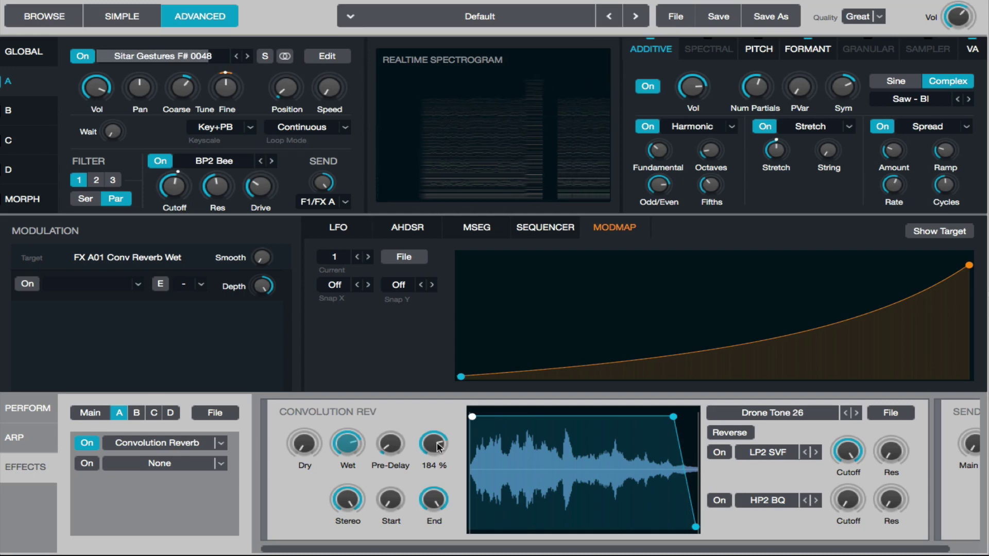
{"action": "left_click_drag", "start_coordinate": [438, 447], "coordinate": [426, 512]}
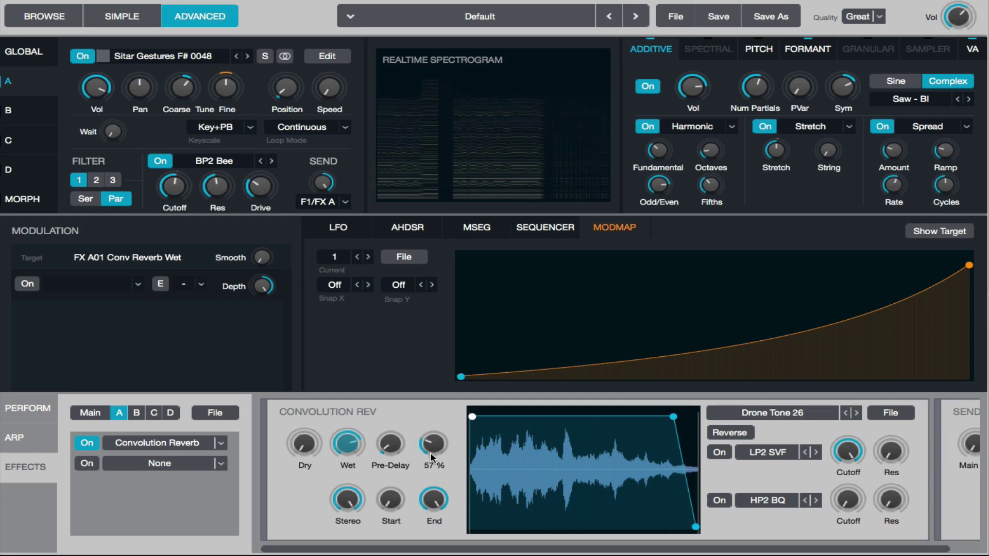
{"action": "left_click_drag", "start_coordinate": [437, 475], "coordinate": [423, 549]}
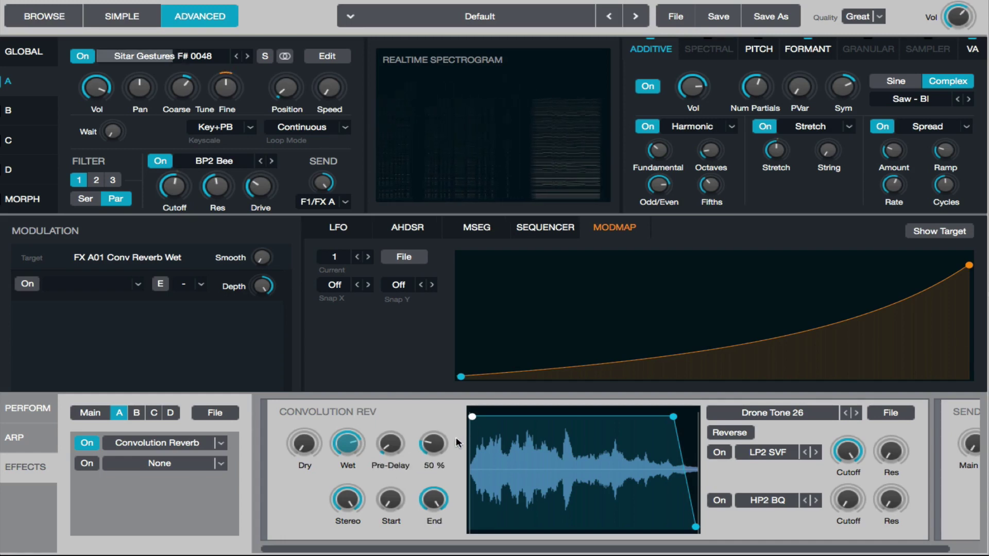
{"action": "mouse_move", "coordinate": [352, 438]}
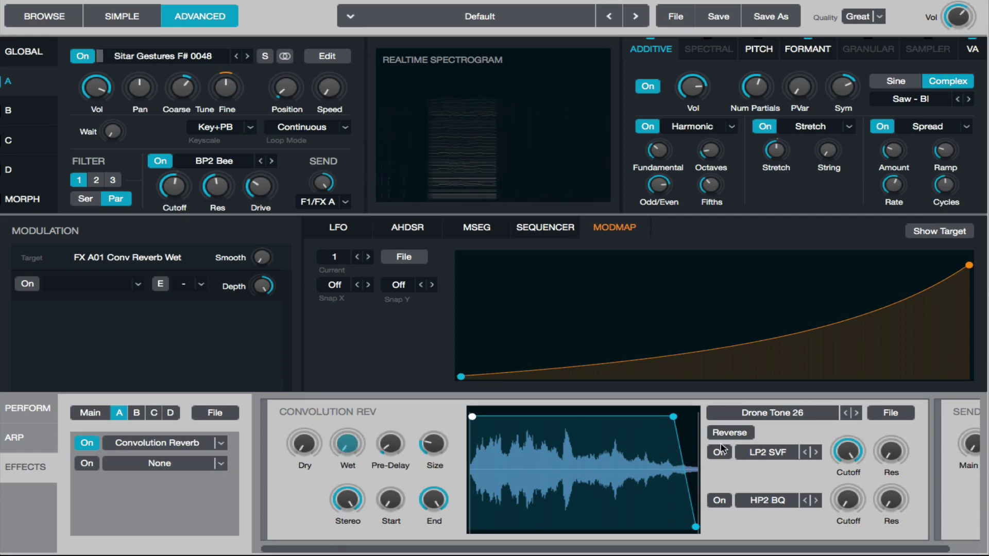
Step: Enable the Convolution Reverb's first filter and set its type to Comb Neg
{"action": "left_click", "coordinate": [760, 453]}
{"action": "scroll", "coordinate": [780, 456], "scroll_direction": "down", "scroll_amount": 5}
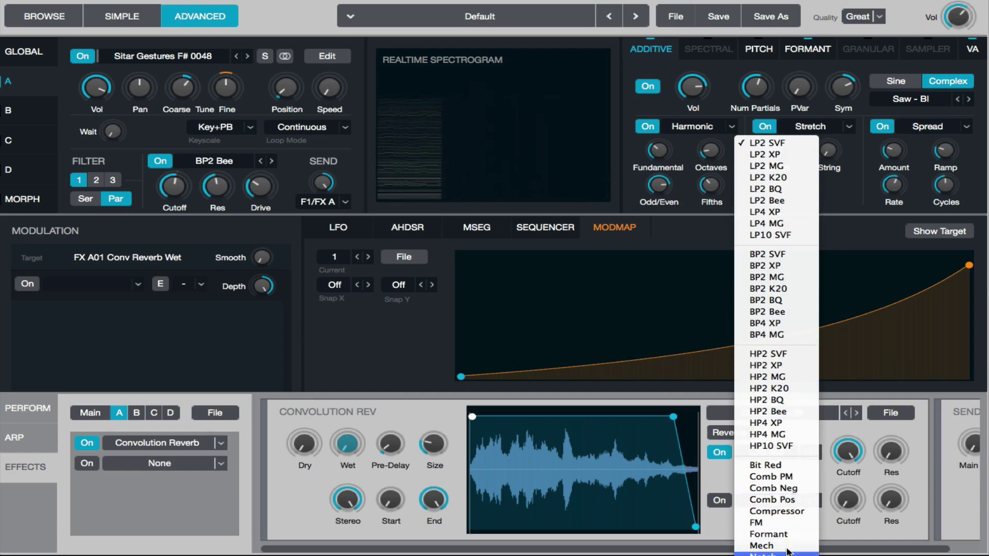
{"action": "left_click", "coordinate": [800, 488]}
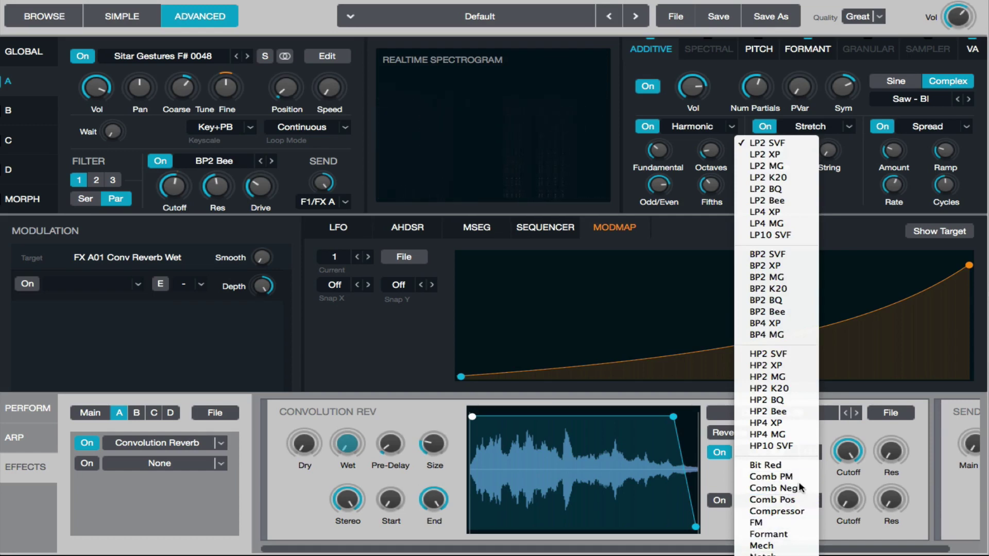
Step: Modulate the comb filter's frequency with the KeyFollow note property
{"action": "left_click", "coordinate": [844, 453]}
{"action": "right_click", "coordinate": [844, 453]}
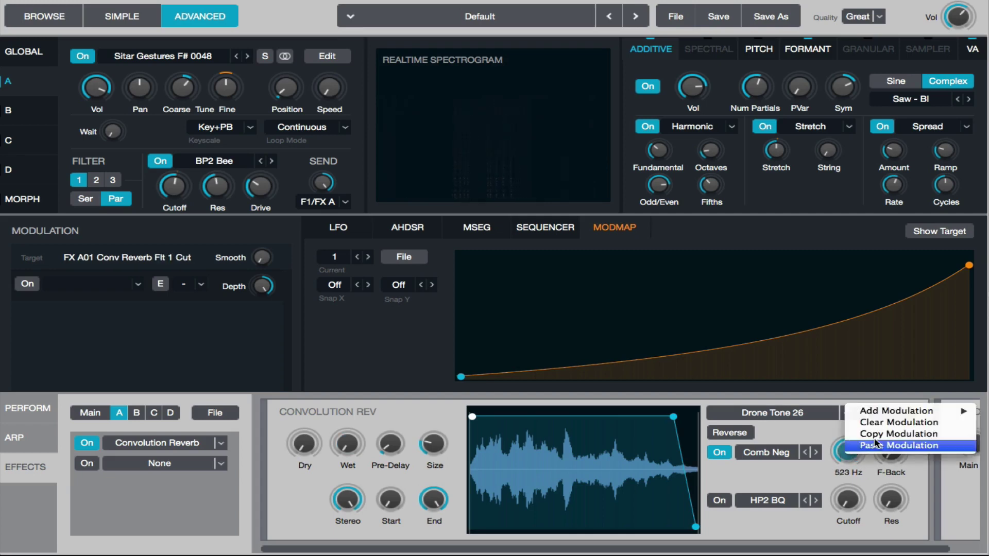
{"action": "mouse_move", "coordinate": [892, 414]}
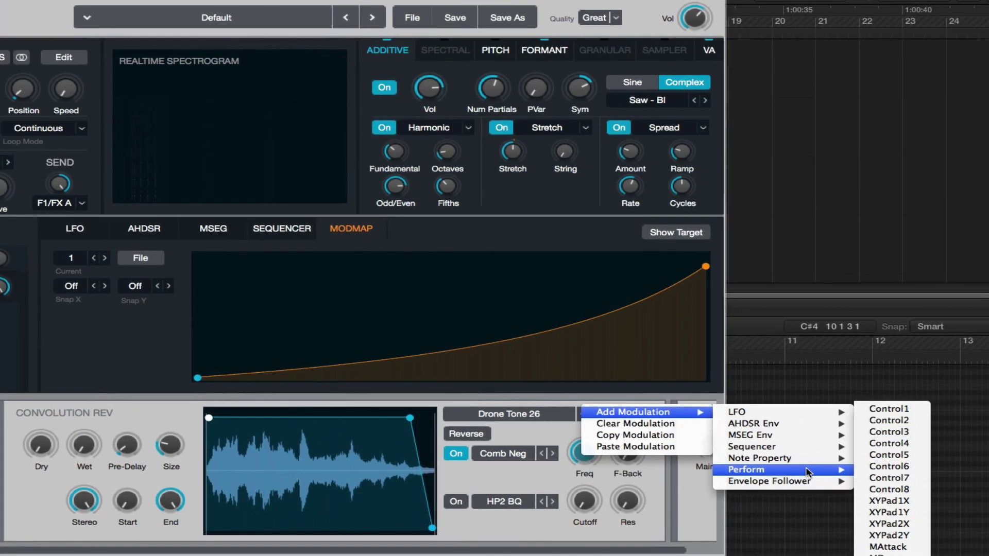
{"action": "mouse_move", "coordinate": [988, 459]}
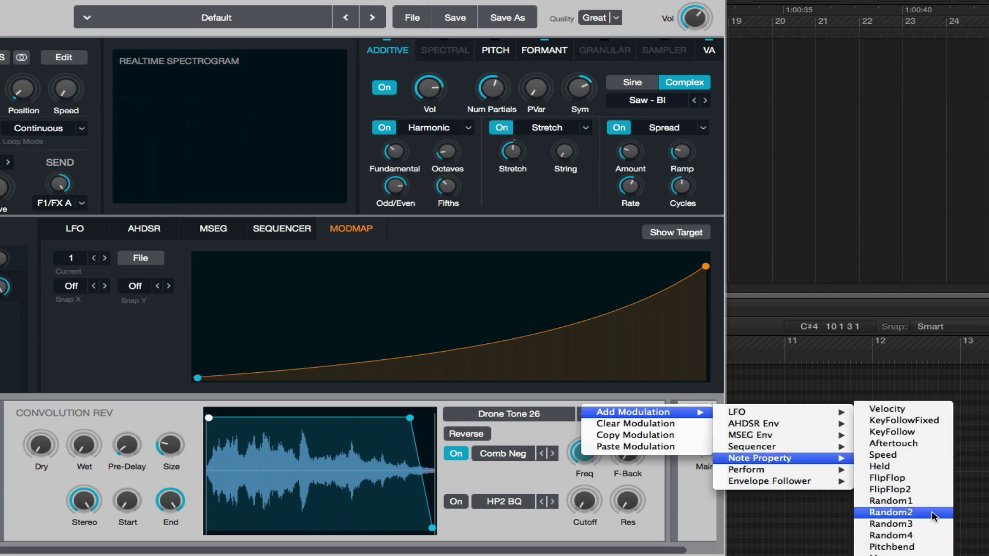
{"action": "left_click", "coordinate": [913, 437]}
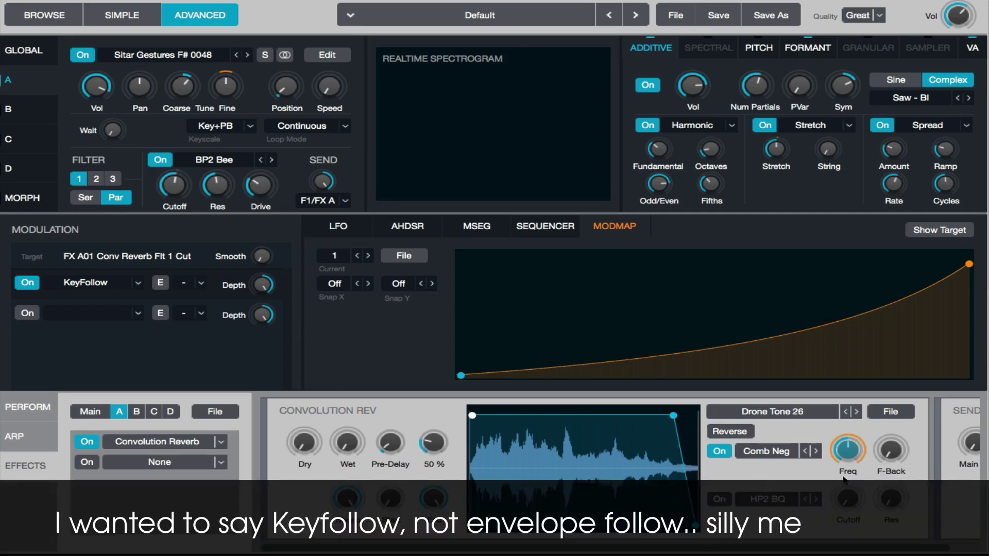
Step: Raise the Convolution Reverb's wet level and set the comb filter's feedback to 66.9%
{"action": "left_click", "coordinate": [890, 457]}
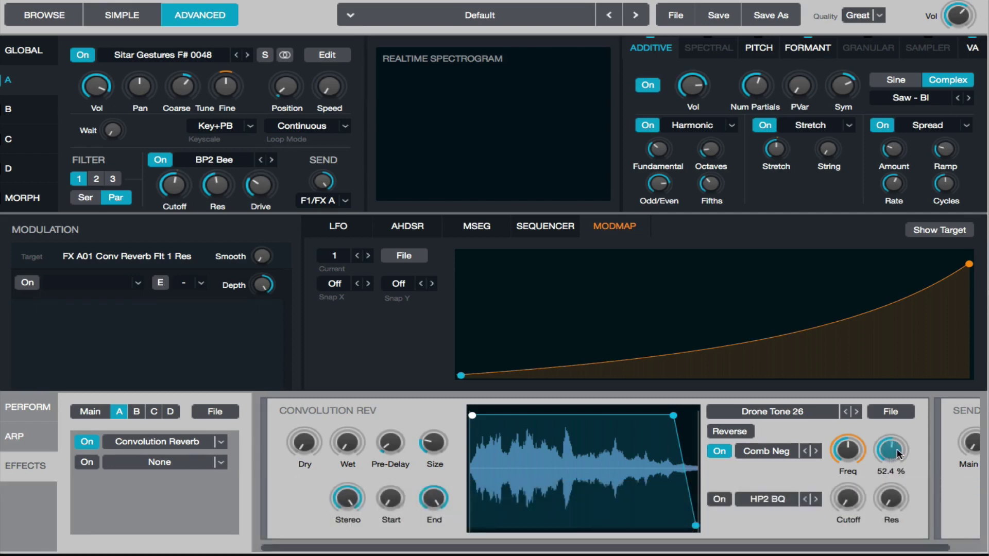
{"action": "left_click", "coordinate": [361, 444]}
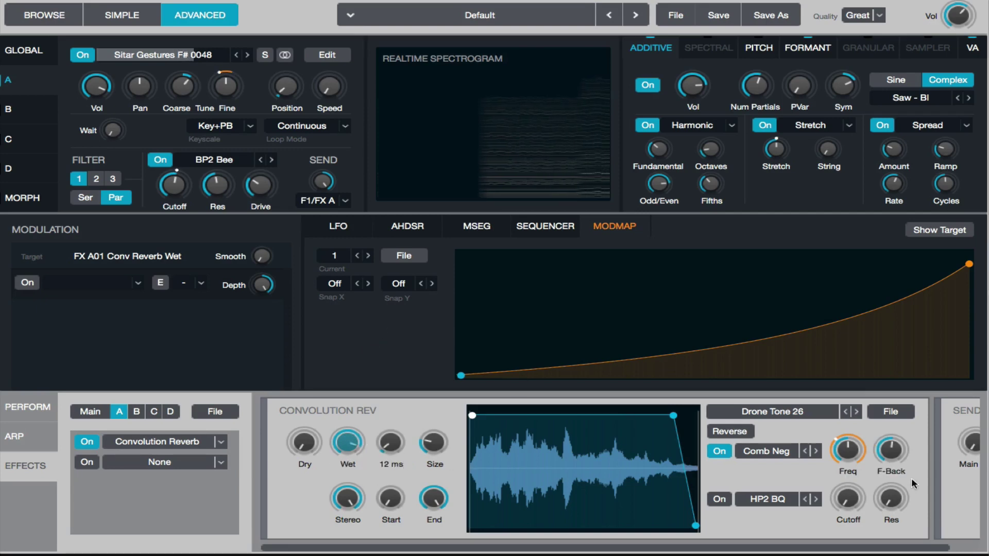
{"action": "left_click", "coordinate": [891, 452]}
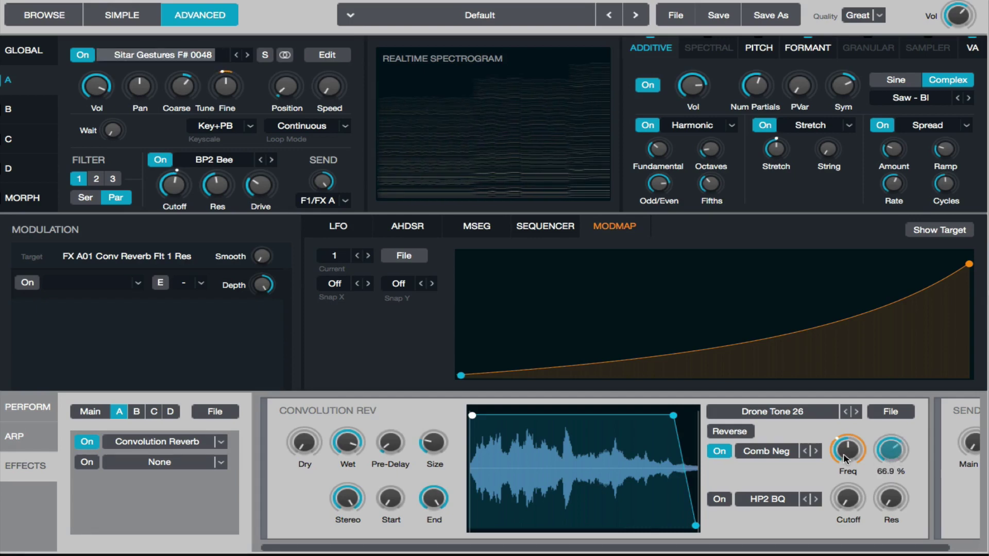
Step: Try the Comb PM filter type in the Convolution Reverb and return to Comb Neg
{"action": "left_click", "coordinate": [806, 453]}
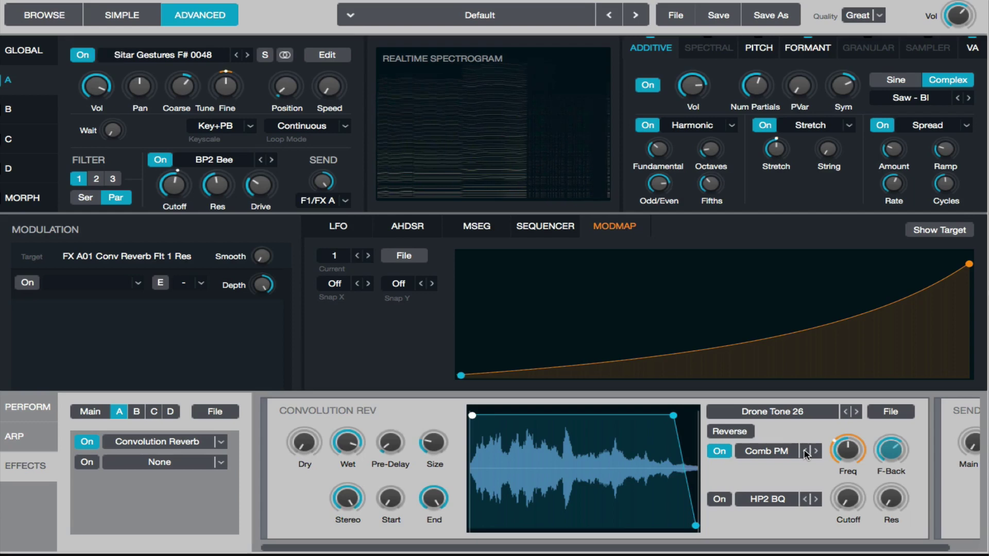
{"action": "left_click", "coordinate": [816, 453]}
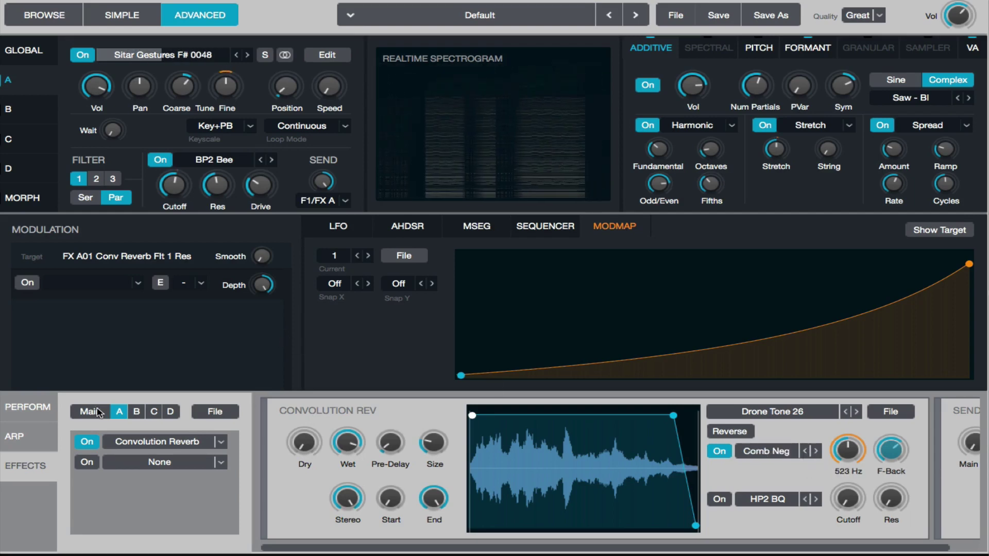
Step: Turn down source A's effects send and set the Acoustic Reverb's mix in the main effects rack to 33.5%
{"action": "left_click", "coordinate": [90, 411]}
{"action": "left_click", "coordinate": [322, 181]}
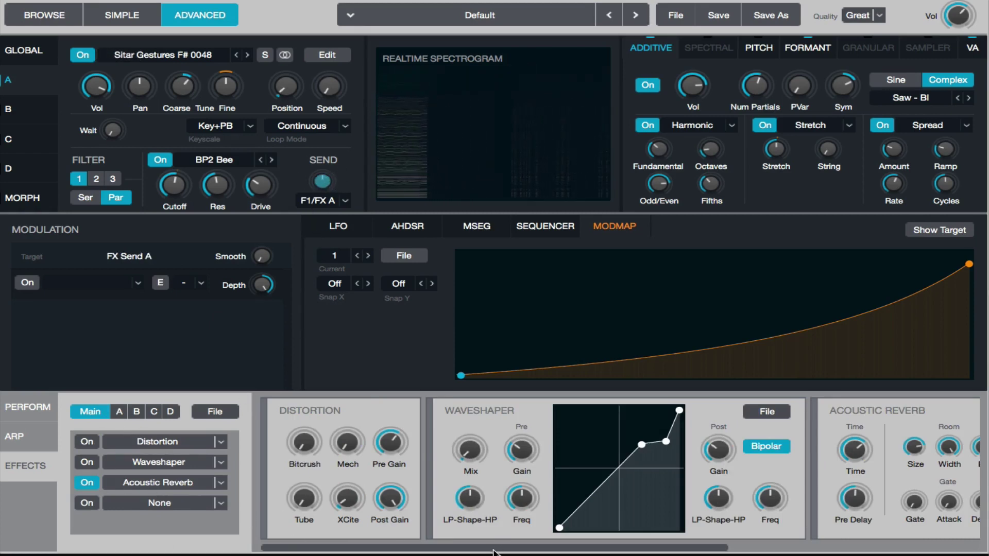
{"action": "left_click_drag", "start_coordinate": [492, 549], "coordinate": [724, 549]}
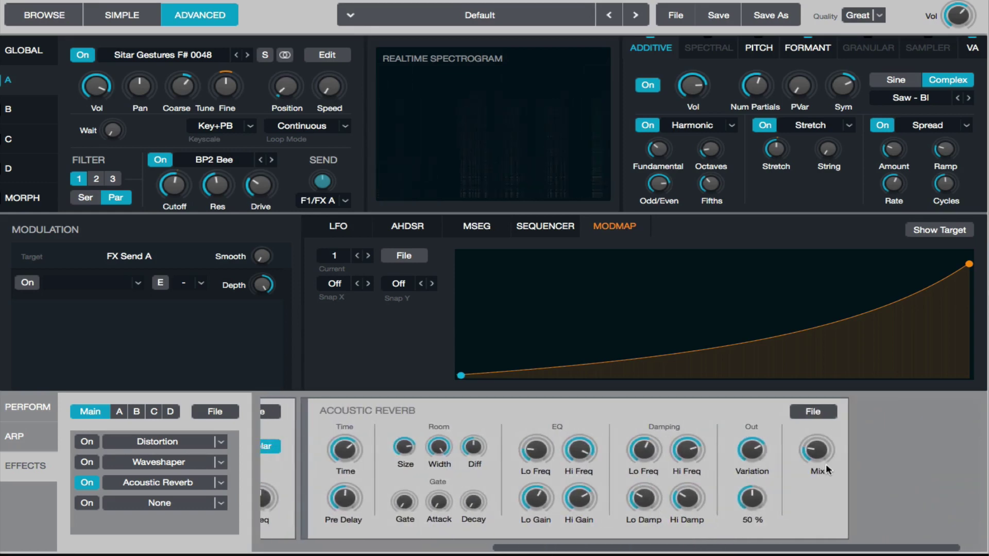
{"action": "left_click", "coordinate": [822, 439]}
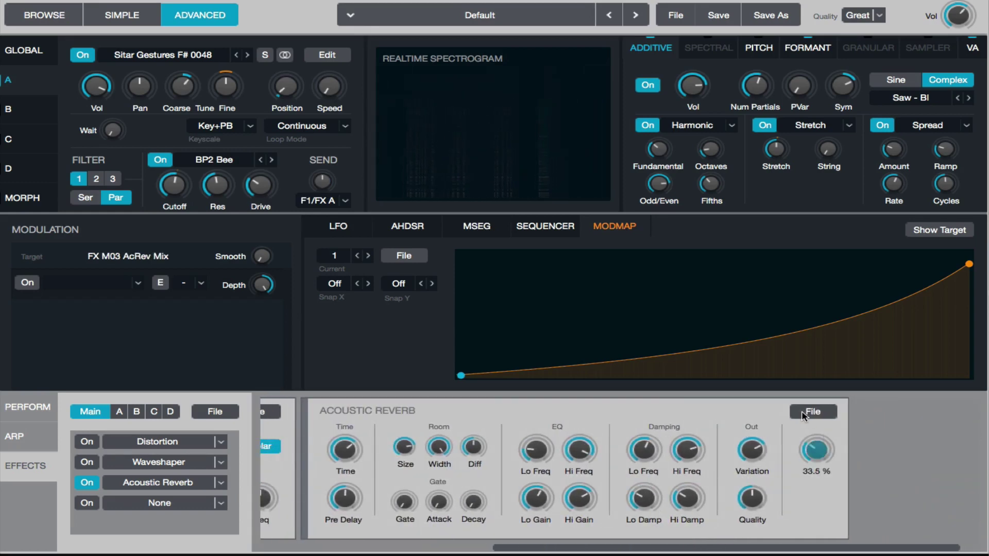
Step: Load the Cathedral preset into the Acoustic Reverb and adjust its mix level
{"action": "left_click", "coordinate": [812, 412]}
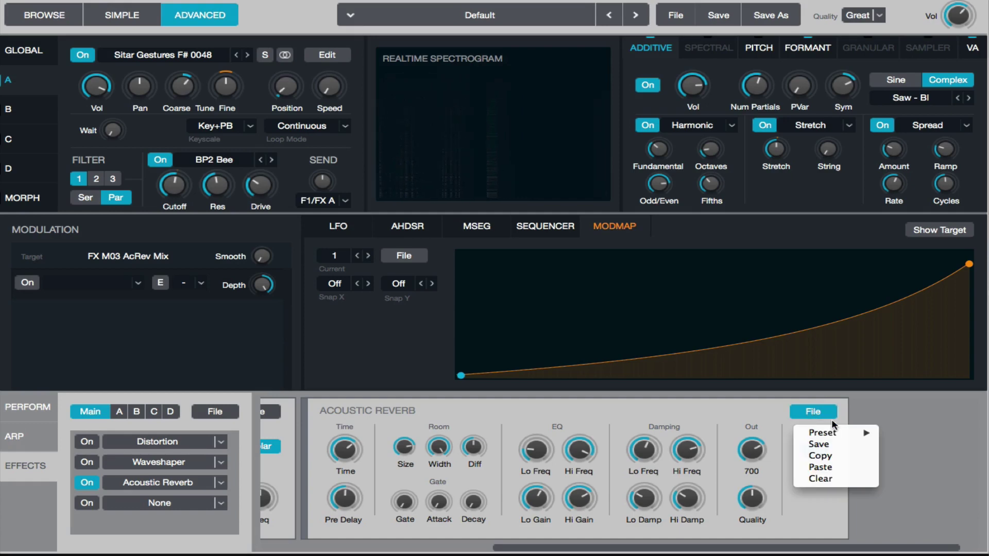
{"action": "mouse_move", "coordinate": [834, 434]}
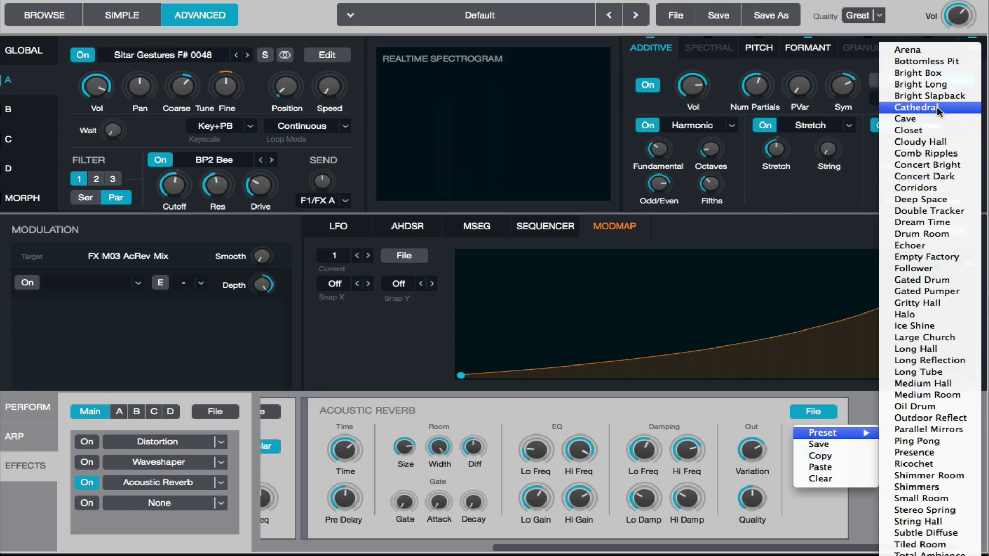
{"action": "left_click", "coordinate": [916, 107]}
{"action": "mouse_move", "coordinate": [812, 451]}
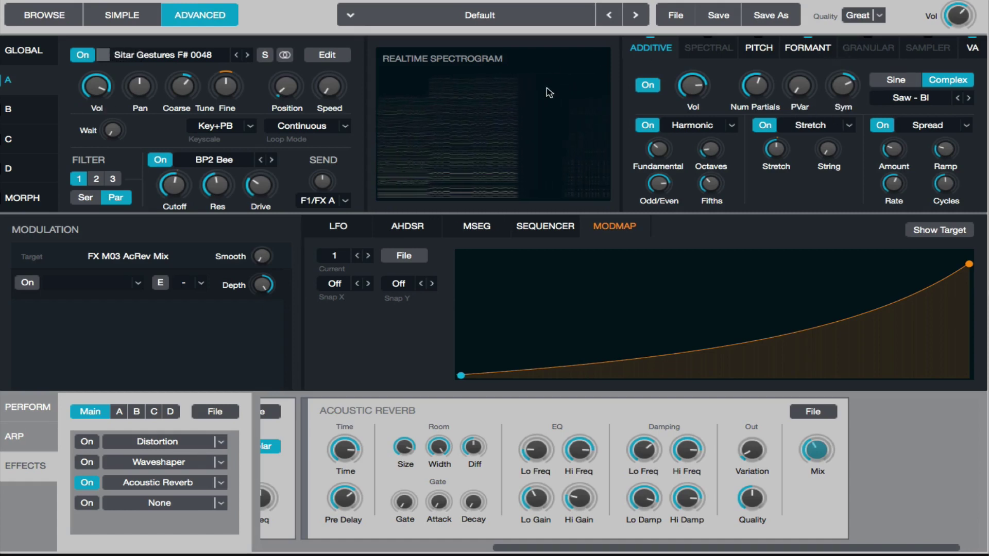
Step: Sweep the additive Harmonic effect's Fundamental, Octaves, Odd/Even and Fifths amounts to reshape source A's partials
{"action": "mouse_move", "coordinate": [798, 89]}
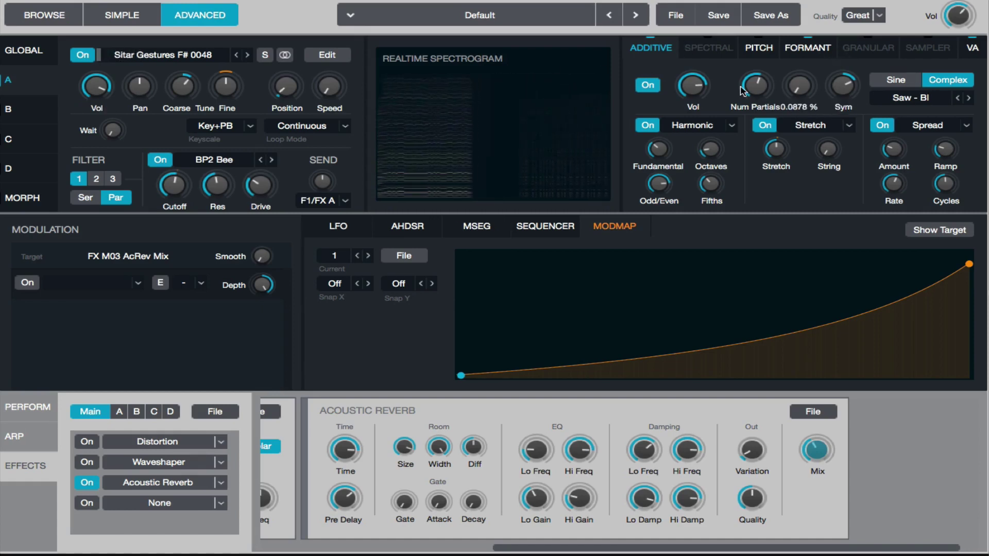
{"action": "mouse_move", "coordinate": [667, 152]}
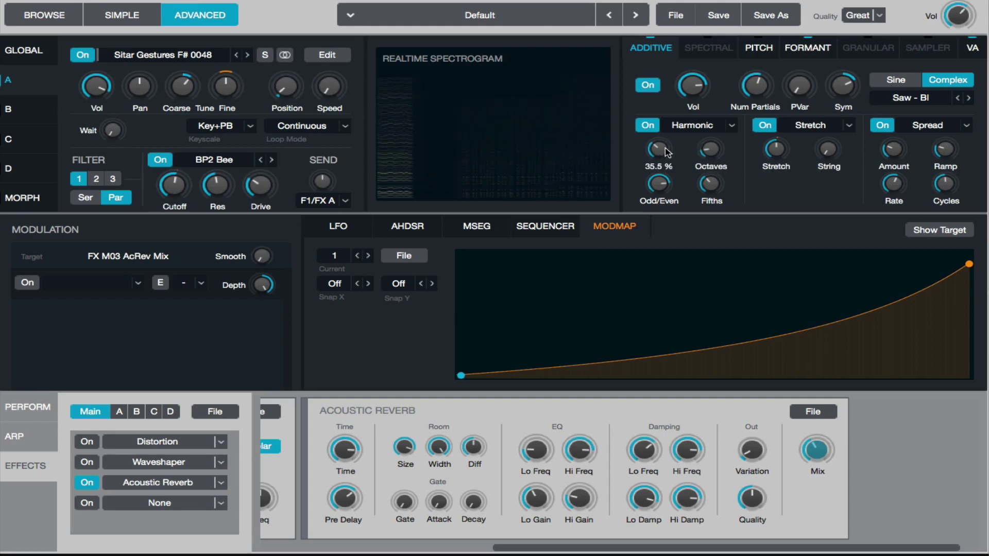
{"action": "mouse_move", "coordinate": [717, 143]}
{"action": "mouse_move", "coordinate": [678, 172]}
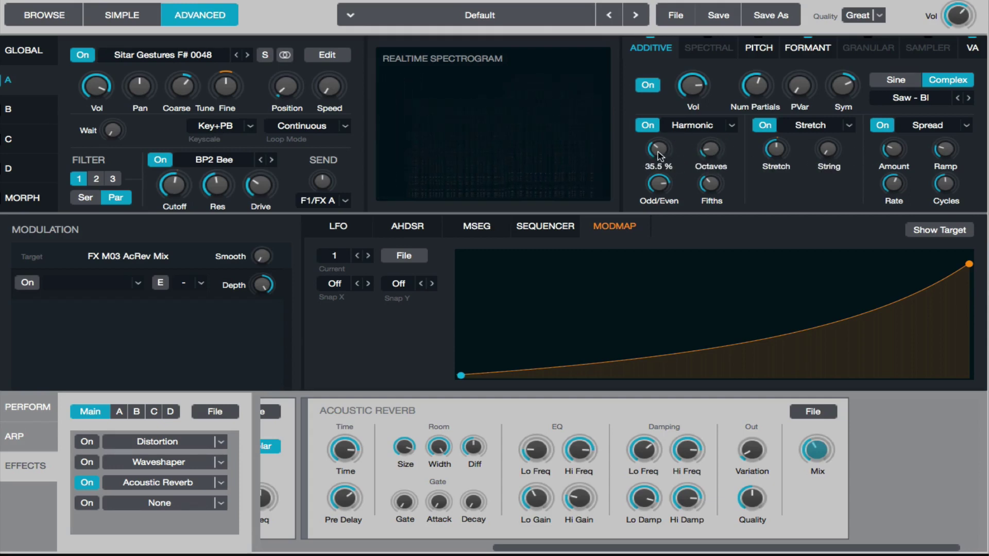
{"action": "left_click_drag", "start_coordinate": [663, 145], "coordinate": [671, 119]}
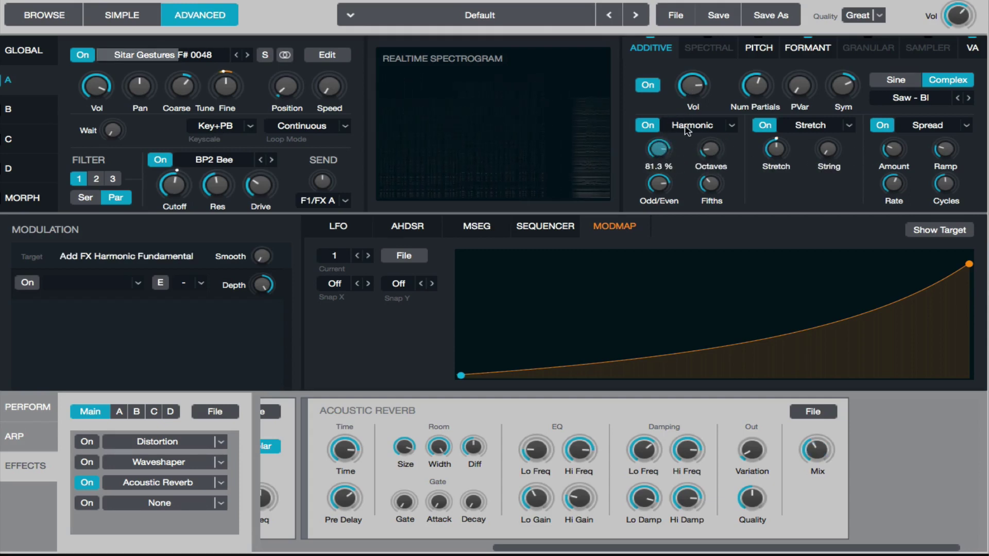
{"action": "left_click_drag", "start_coordinate": [710, 150], "coordinate": [769, 76]}
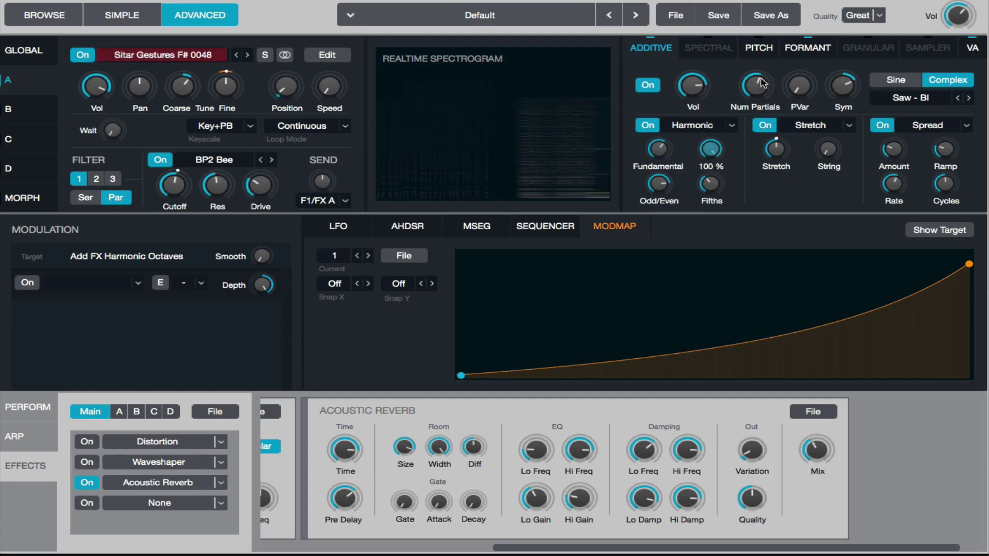
{"action": "left_click", "coordinate": [659, 184]}
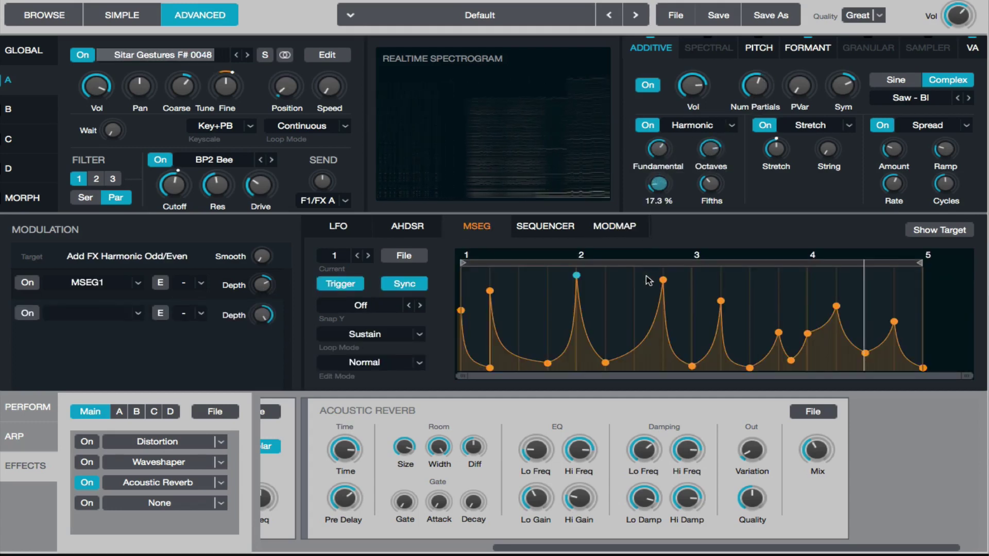
{"action": "left_click_drag", "start_coordinate": [710, 183], "coordinate": [756, 121]}
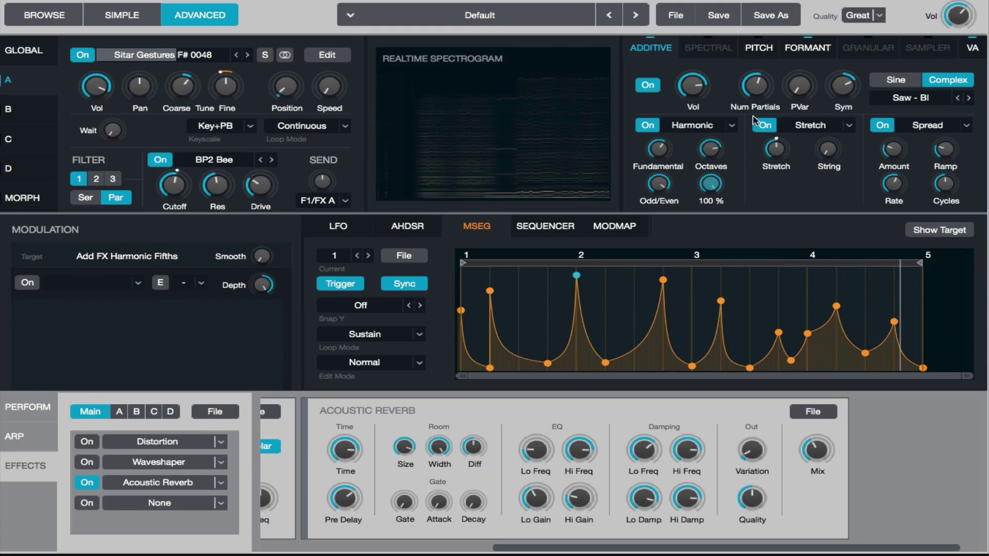
{"action": "left_click_drag", "start_coordinate": [710, 183], "coordinate": [704, 192]}
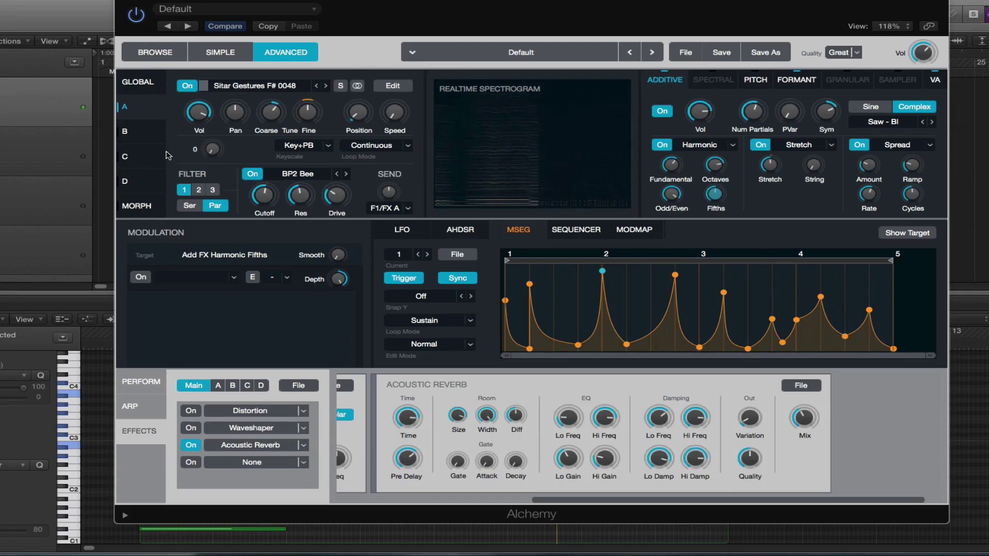
Step: Copy source A with its settings and paste it into source B
{"action": "left_click", "coordinate": [125, 132]}
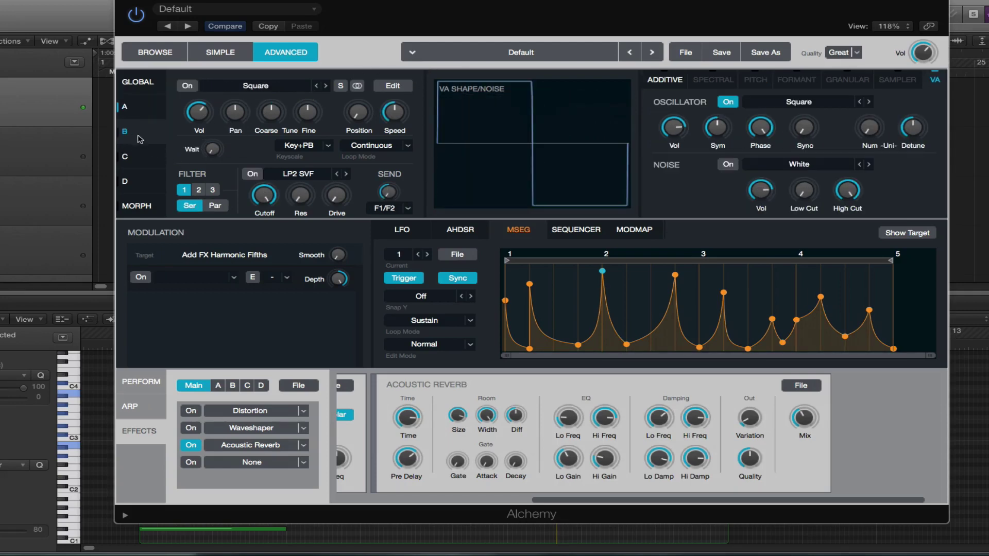
{"action": "left_click", "coordinate": [124, 107]}
{"action": "left_click", "coordinate": [252, 86]}
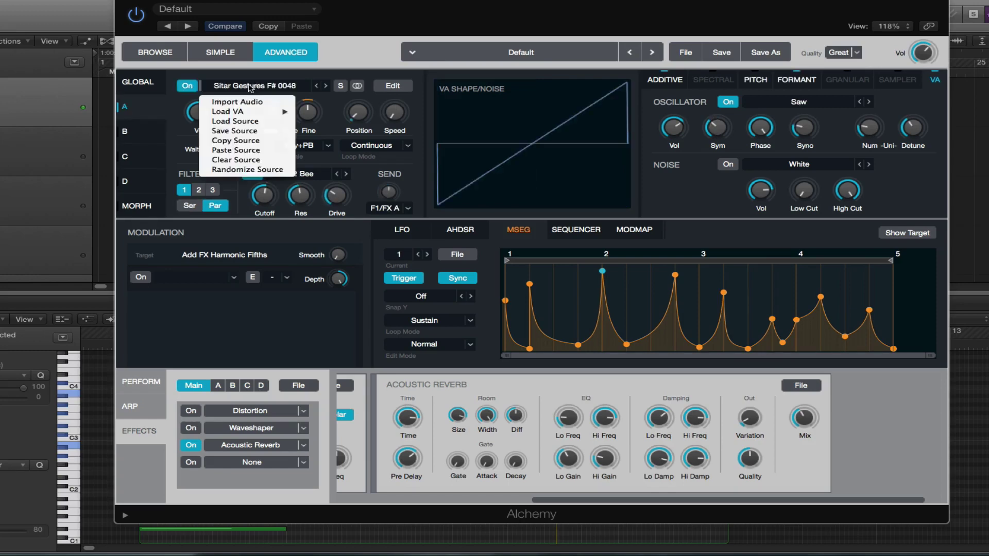
{"action": "left_click", "coordinate": [242, 140]}
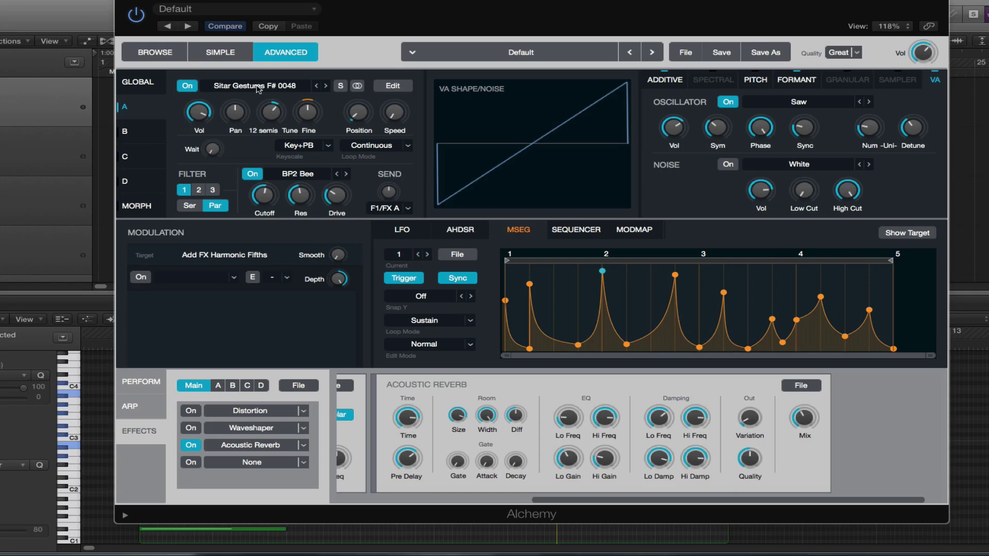
{"action": "mouse_move", "coordinate": [183, 123]}
{"action": "left_click", "coordinate": [149, 131]}
{"action": "left_click", "coordinate": [252, 86]}
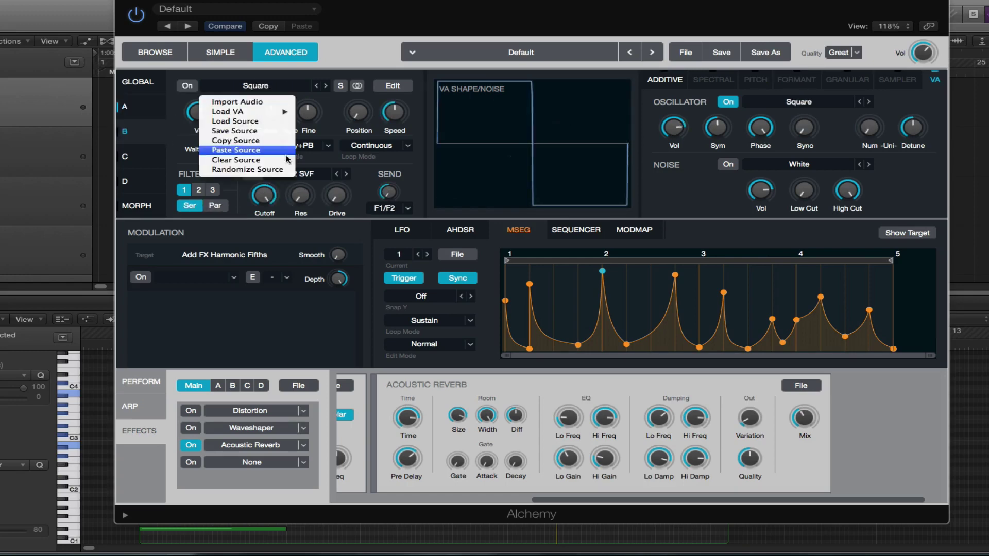
{"action": "left_click", "coordinate": [251, 150]}
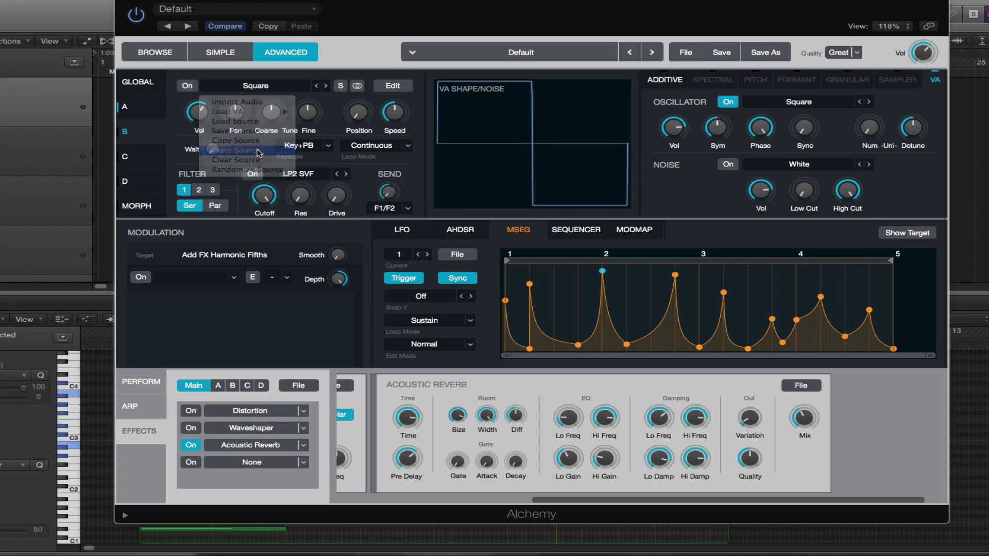
Step: Modulate source B's volume with a new AHDSR envelope using minimum sustain and a 0.21 s decay
{"action": "left_click", "coordinate": [202, 113]}
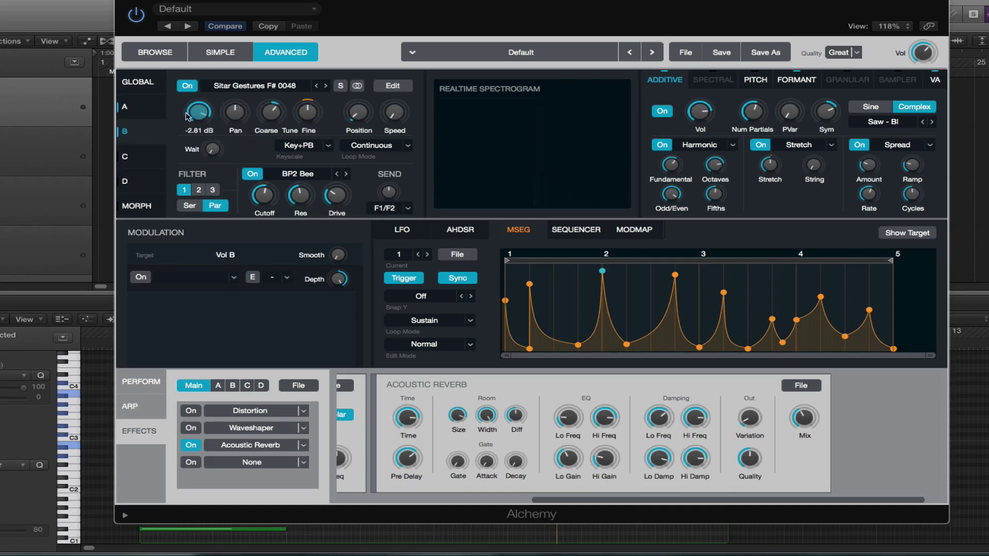
{"action": "left_click", "coordinate": [233, 278]}
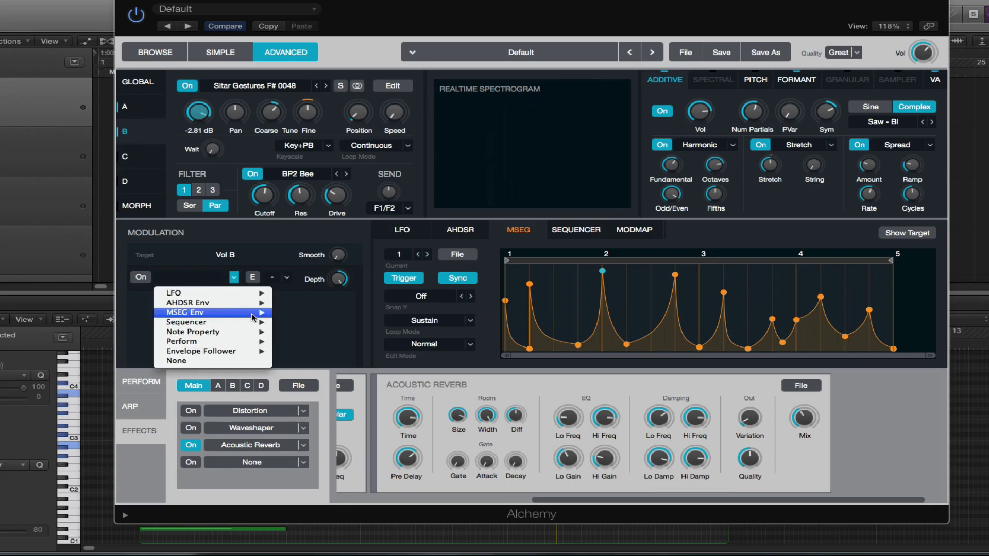
{"action": "mouse_move", "coordinate": [246, 304]}
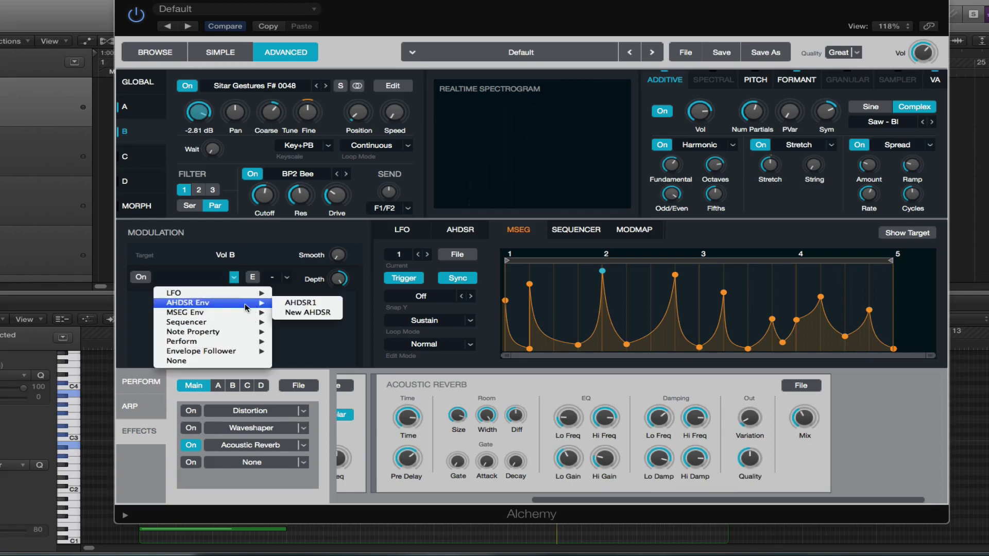
{"action": "left_click", "coordinate": [297, 313]}
{"action": "left_click_drag", "start_coordinate": [618, 345], "coordinate": [563, 415]}
{"action": "left_click_drag", "start_coordinate": [589, 345], "coordinate": [591, 363]}
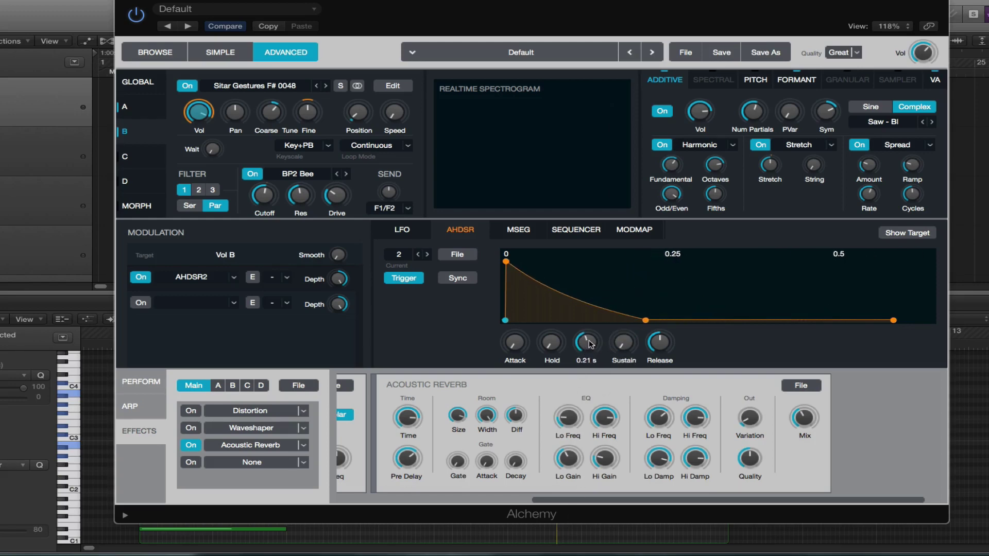
Step: Solo source B and adjust its effects send
{"action": "mouse_move", "coordinate": [202, 96]}
{"action": "left_click", "coordinate": [341, 86]}
{"action": "left_click", "coordinate": [388, 195]}
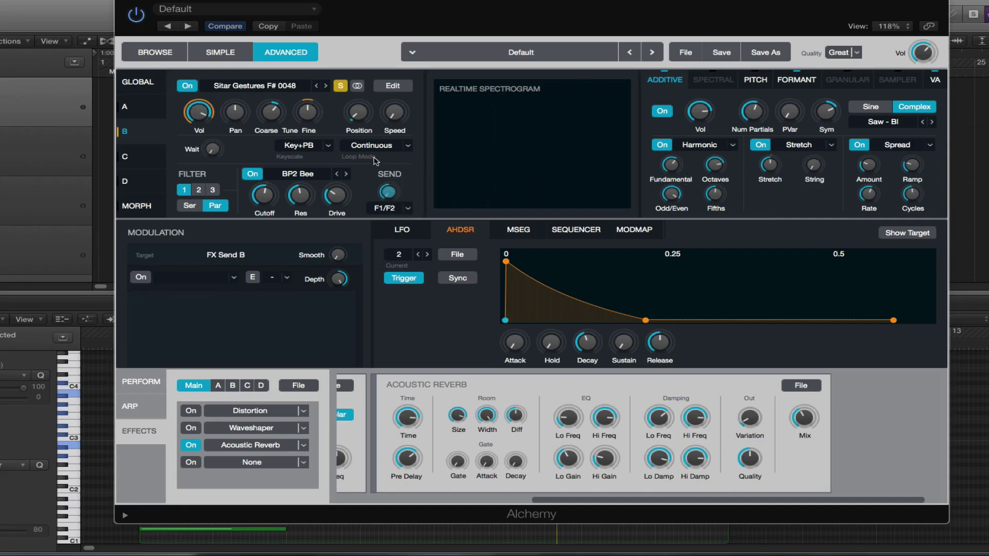
Step: Set source B's coarse tune to 0 semitones with its filter 2 off, and adjust its volume and effects send
{"action": "left_click", "coordinate": [204, 112]}
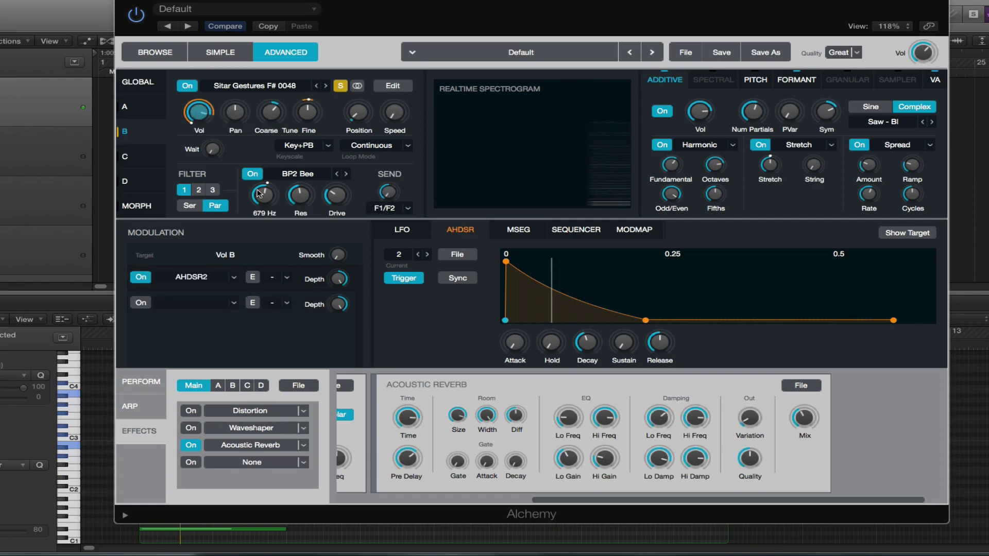
{"action": "left_click", "coordinate": [198, 190]}
{"action": "left_click", "coordinate": [257, 176]}
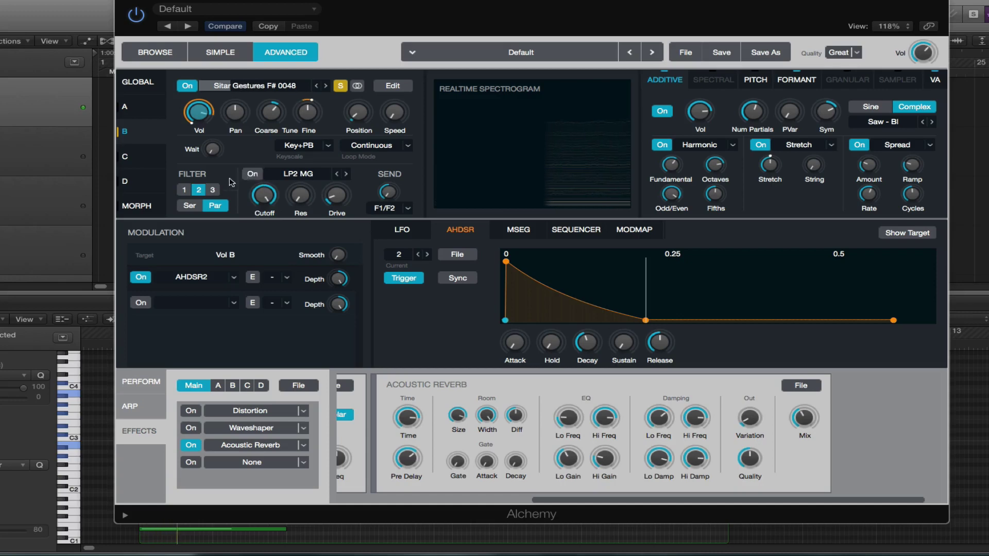
{"action": "left_click_drag", "start_coordinate": [273, 120], "coordinate": [269, 126]}
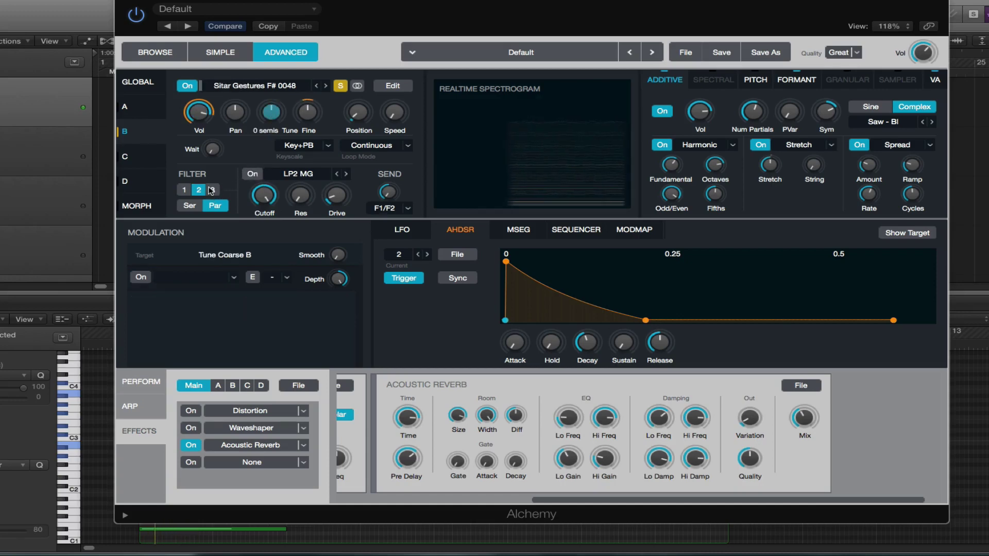
{"action": "left_click", "coordinate": [387, 193]}
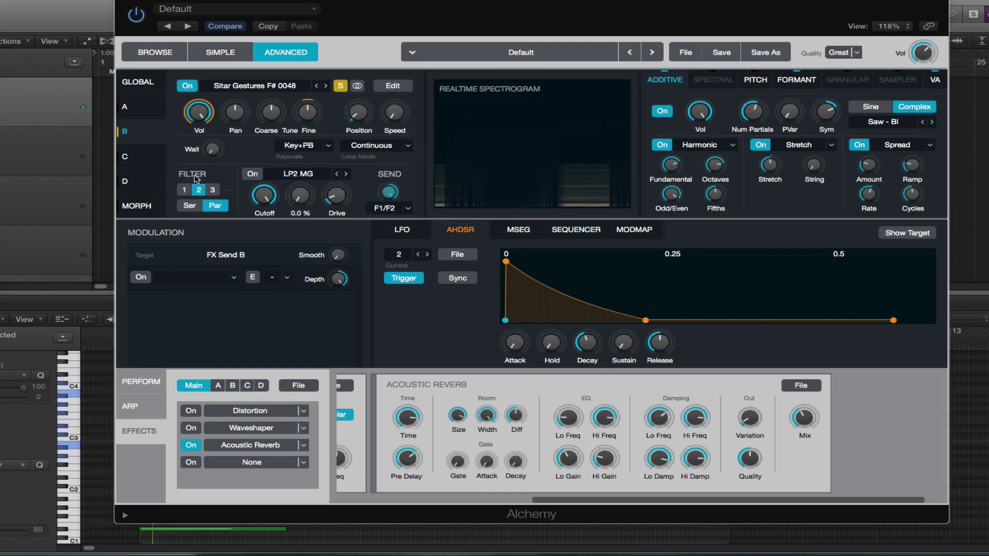
Step: Change source B's filter 1 type to LP2 SVF
{"action": "left_click", "coordinate": [184, 189]}
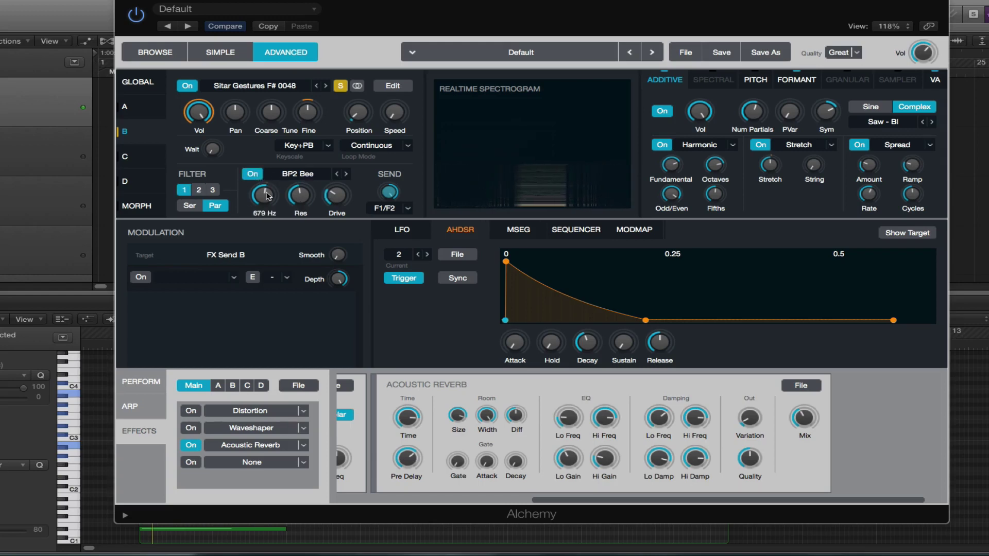
{"action": "left_click", "coordinate": [298, 173]}
{"action": "left_click", "coordinate": [282, 187]}
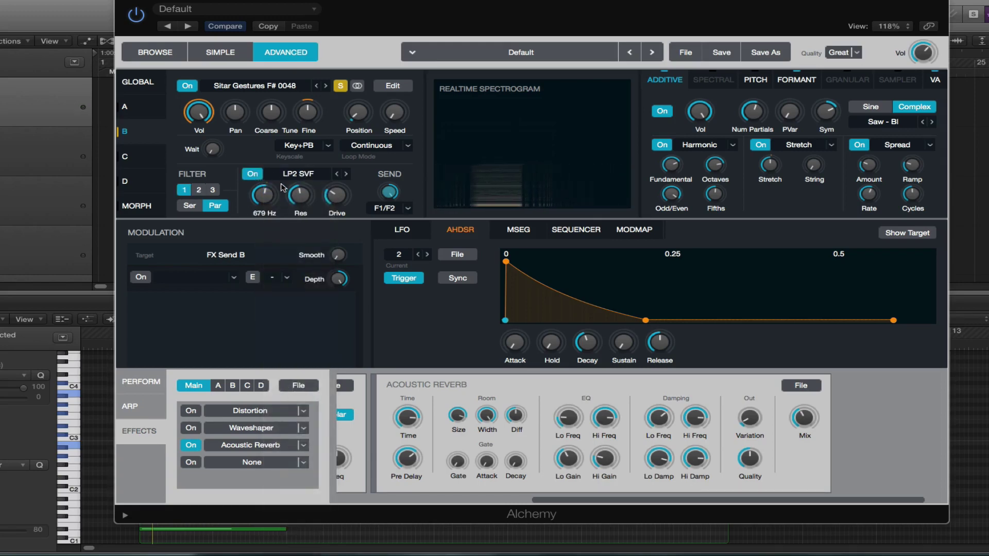
Step: Modulate source B's filter 1 cutoff with the new envelope AHDSR3
{"action": "left_click", "coordinate": [263, 194]}
{"action": "left_click", "coordinate": [234, 277]}
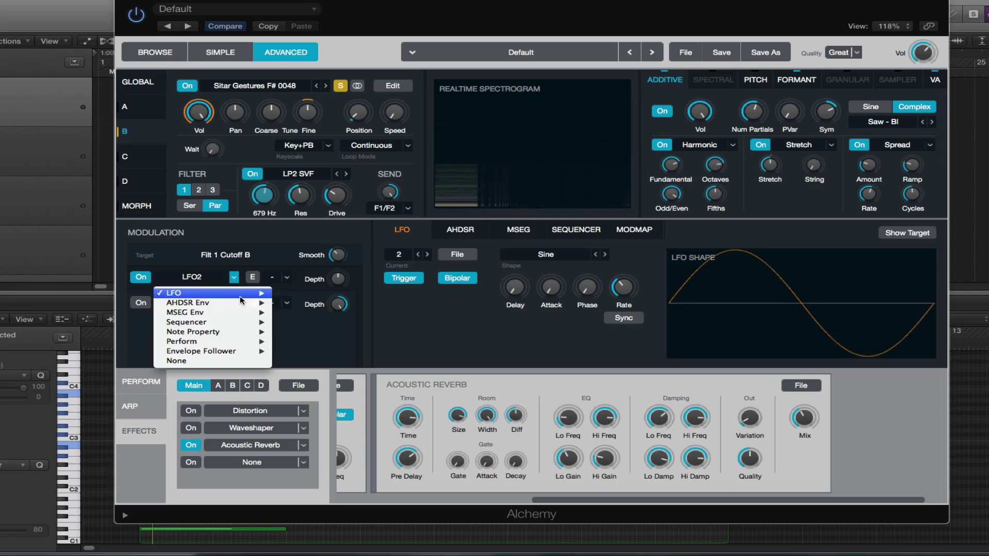
{"action": "mouse_move", "coordinate": [242, 303]}
{"action": "left_click", "coordinate": [313, 317]}
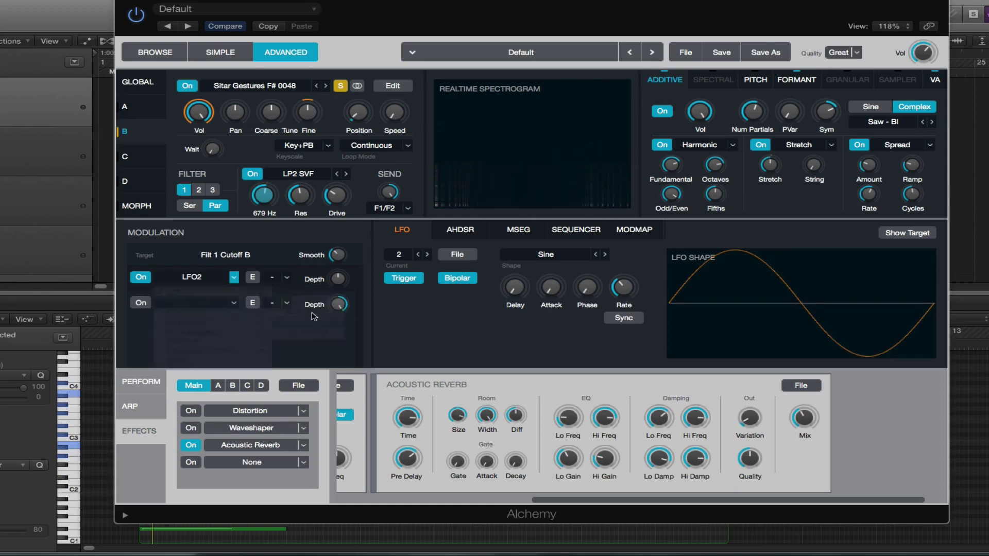
Step: Lower the resonance and raise the drive of source B's filter 1
{"action": "left_click", "coordinate": [299, 202]}
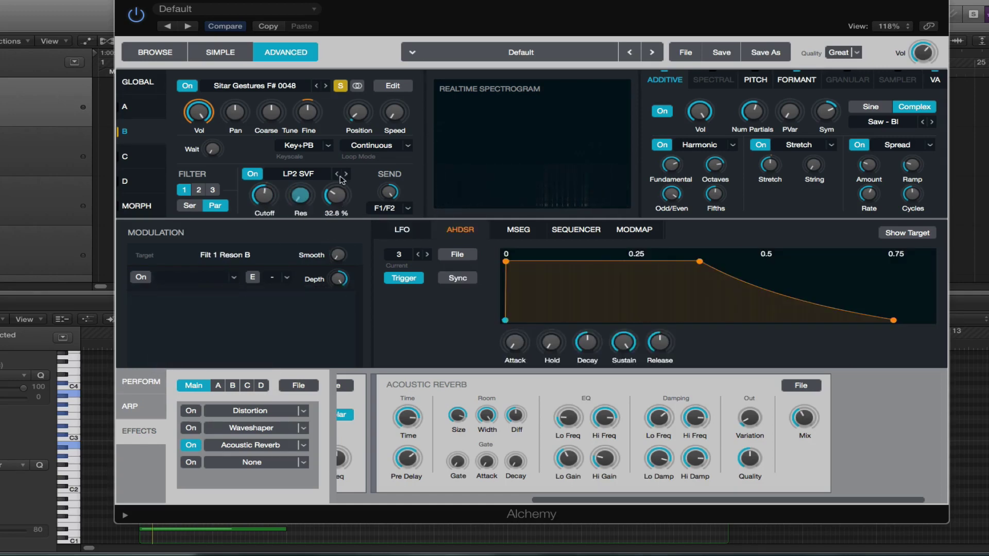
{"action": "left_click", "coordinate": [336, 196]}
Step: Increase AHDSR3's modulation depth on filter 1 cutoff and shape the envelope with minimum sustain and a shorter decay
{"action": "left_click", "coordinate": [261, 206]}
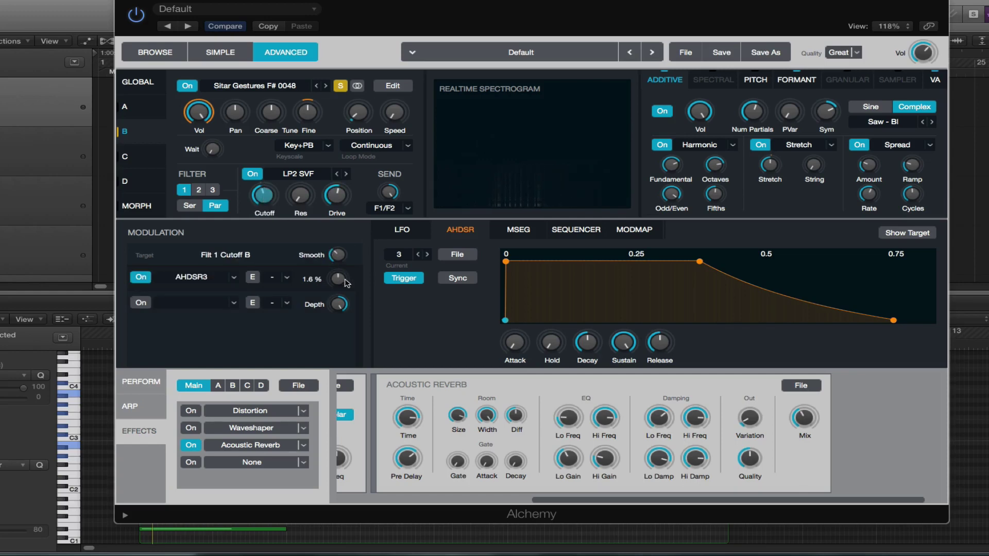
{"action": "mouse_move", "coordinate": [263, 206]}
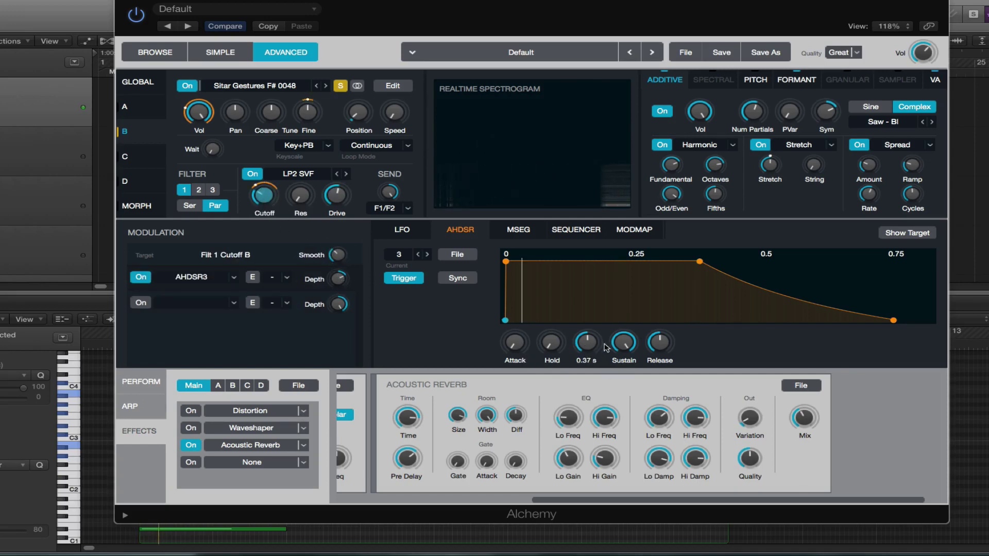
{"action": "left_click_drag", "start_coordinate": [623, 342], "coordinate": [553, 490]}
{"action": "left_click_drag", "start_coordinate": [588, 342], "coordinate": [587, 371]}
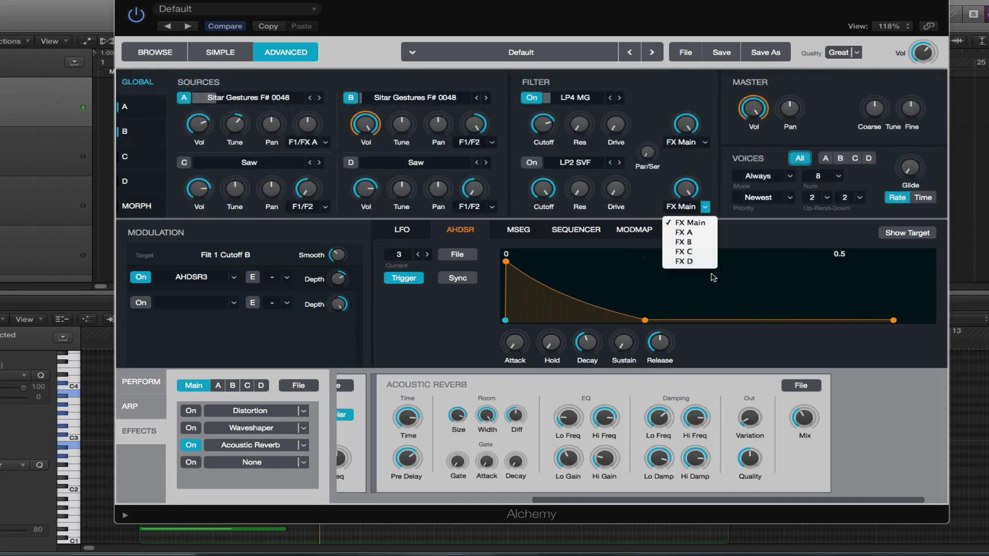
Step: Route the second global filter to FX B and add an Amp effect with 4.93 dB gain to that rack
{"action": "left_click", "coordinate": [689, 242]}
{"action": "left_click", "coordinate": [233, 385]}
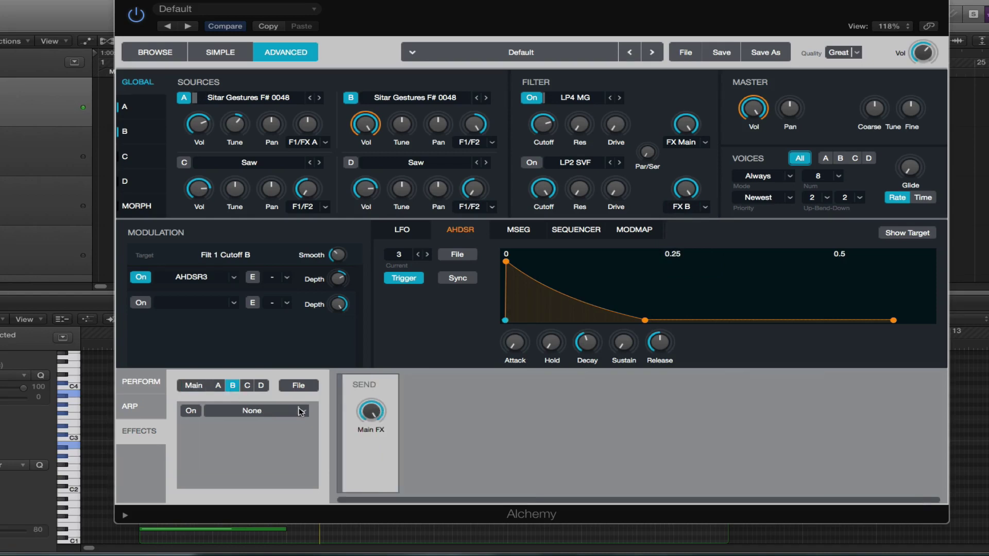
{"action": "left_click", "coordinate": [302, 412]}
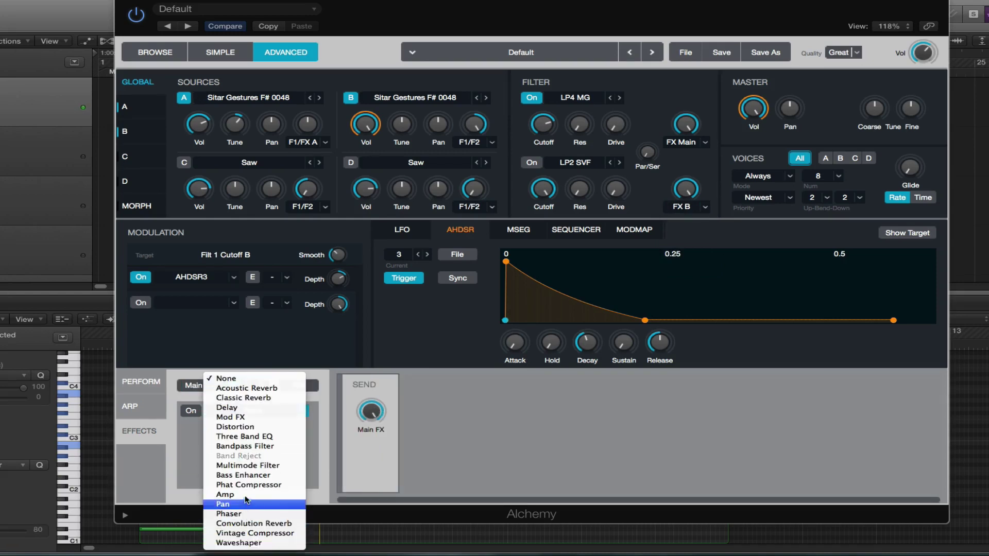
{"action": "left_click", "coordinate": [245, 496]}
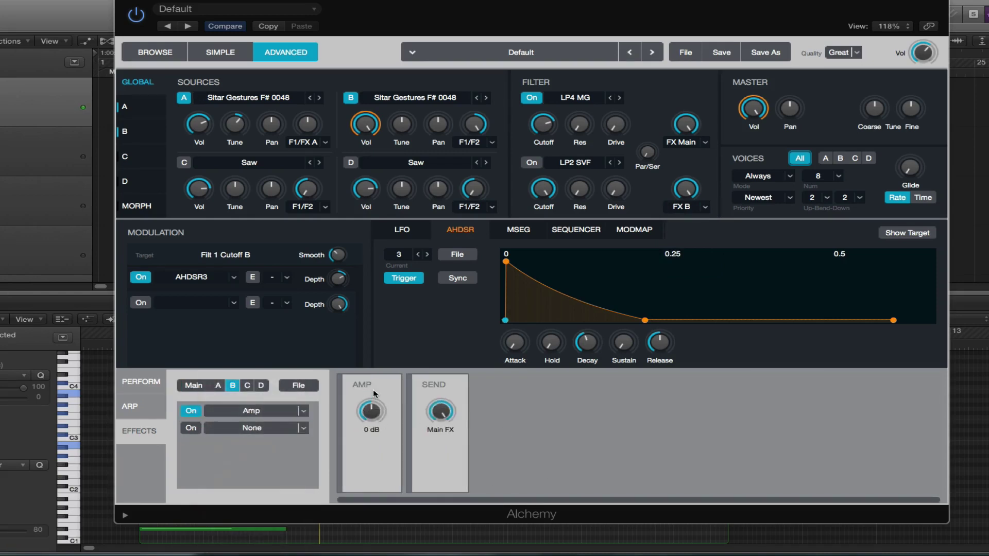
{"action": "left_click_drag", "start_coordinate": [372, 394], "coordinate": [432, 285]}
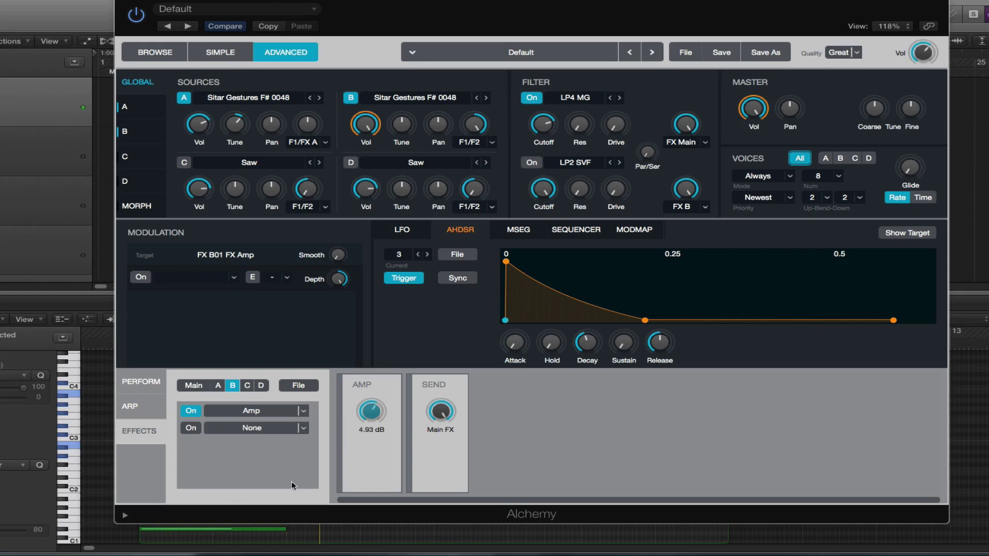
Step: Add an Acoustic Reverb and a Delay after the Amp in effects rack B
{"action": "left_click", "coordinate": [307, 428]}
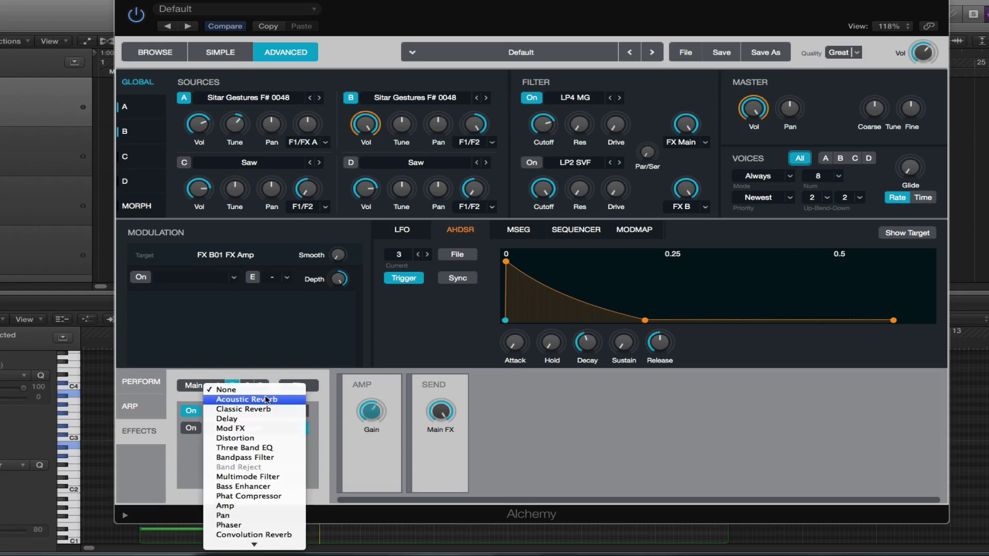
{"action": "left_click", "coordinate": [388, 475]}
{"action": "left_click", "coordinate": [307, 450]}
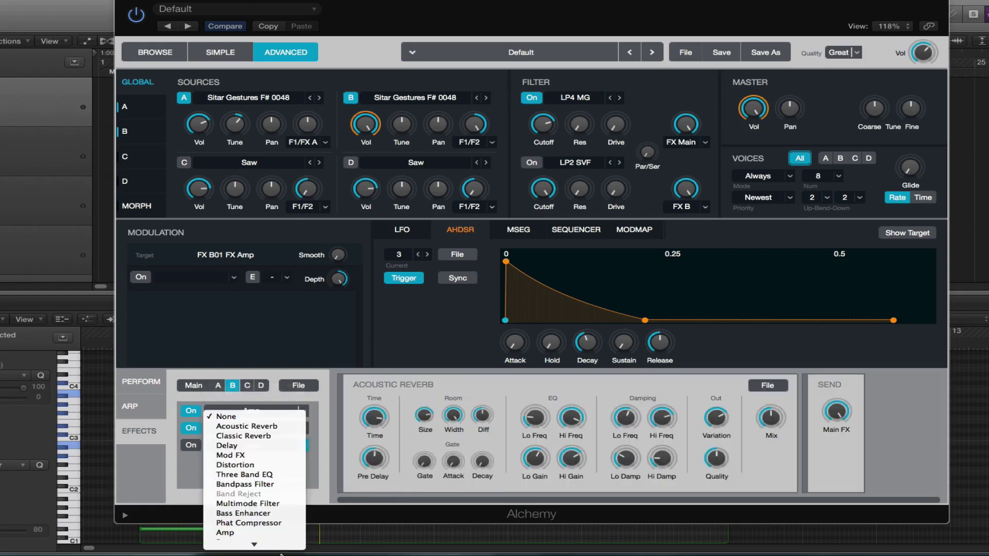
{"action": "left_click", "coordinate": [250, 418]}
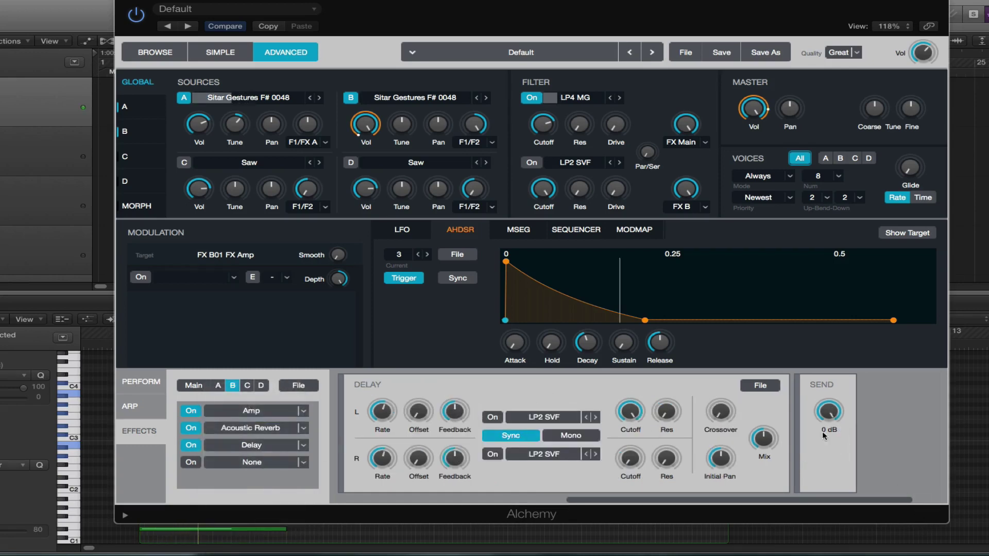
Step: Turn rack B's Main FX send all the way down and adjust the delay's left and right synced rates
{"action": "left_click_drag", "start_coordinate": [828, 411], "coordinate": [567, 477]}
{"action": "left_click", "coordinate": [381, 411]}
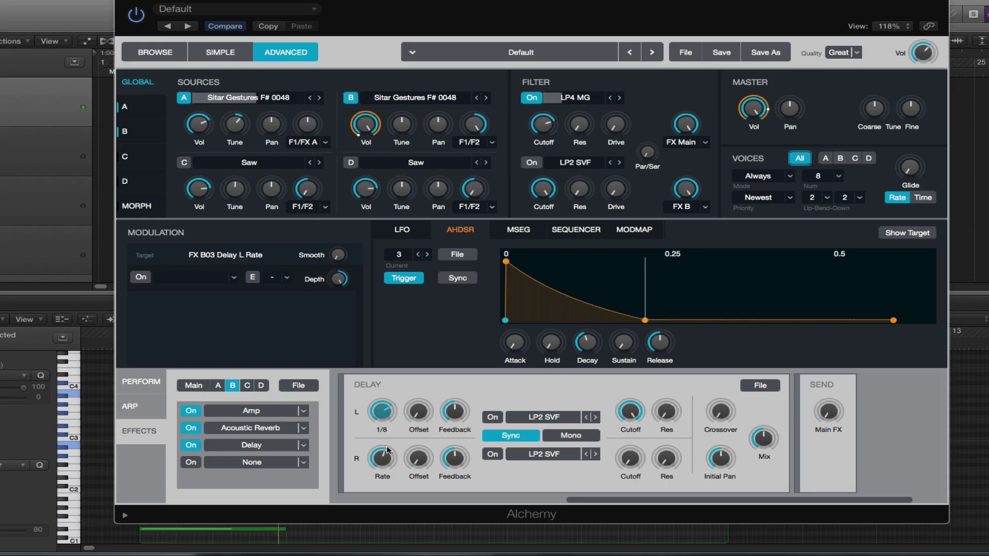
{"action": "left_click_drag", "start_coordinate": [382, 455], "coordinate": [382, 458]}
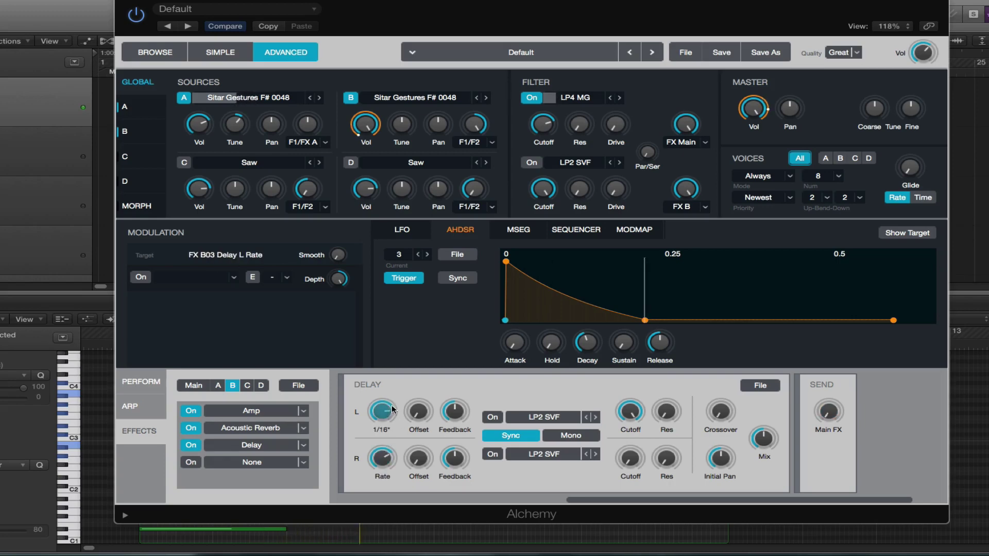
Step: Set source B's coarse tune to 24 semitones and its filter 1 cutoff to 7002 Hz
{"action": "left_click", "coordinate": [368, 125]}
{"action": "left_click", "coordinate": [143, 106]}
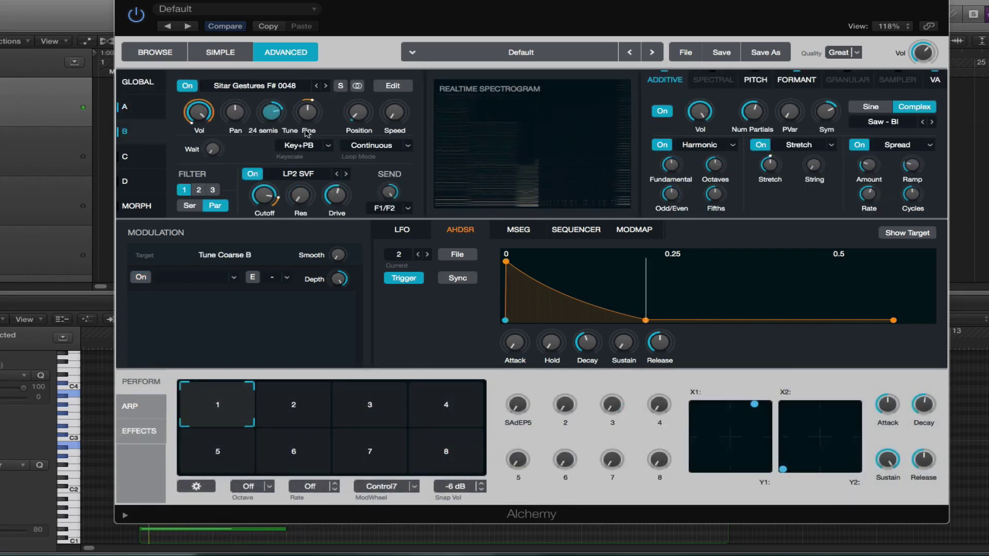
{"action": "left_click", "coordinate": [264, 193]}
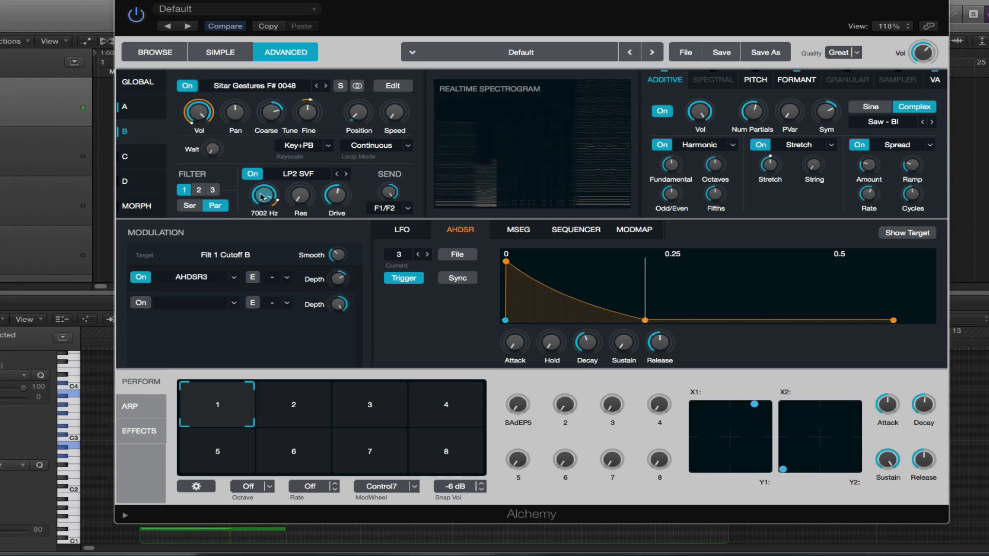
Step: Lower source A's volume in the global sources view
{"action": "left_click", "coordinate": [137, 82]}
{"action": "left_click", "coordinate": [198, 125]}
Step: Clear the synth window away, unmute all the melody notes in the Piano Roll and bring the synth back into view
{"action": "left_click_drag", "start_coordinate": [356, 73], "coordinate": [460, 73]}
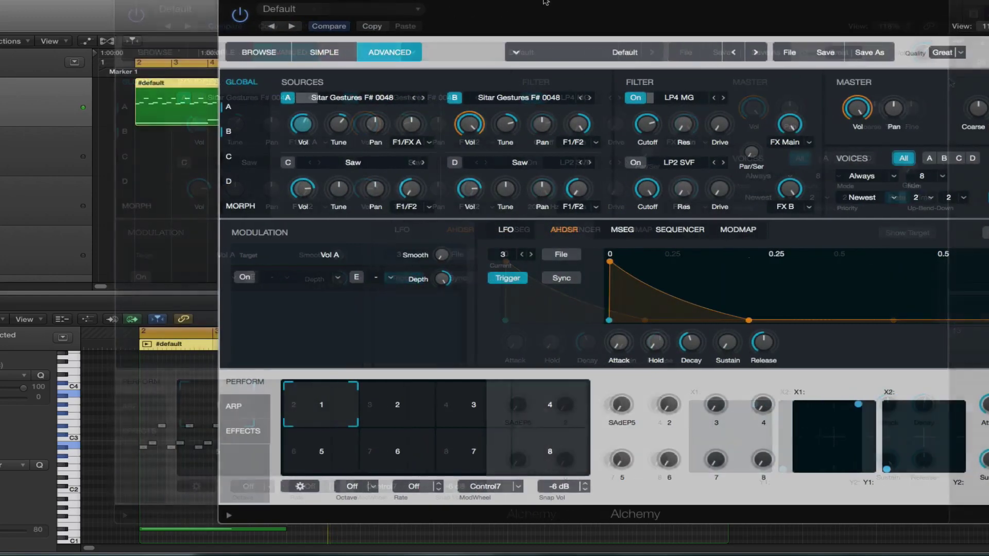
{"action": "key", "text": "super+w"}
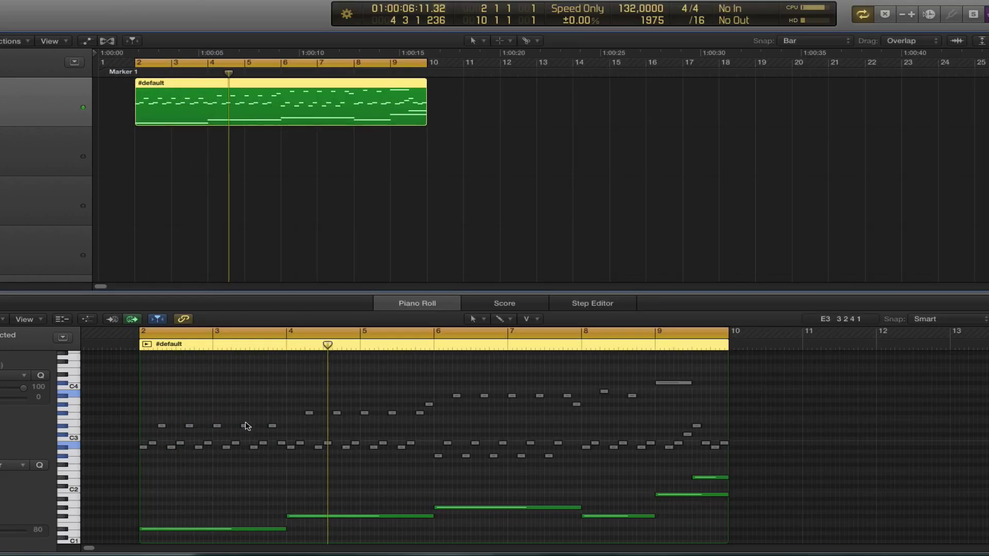
{"action": "left_click_drag", "start_coordinate": [116, 386], "coordinate": [746, 467]}
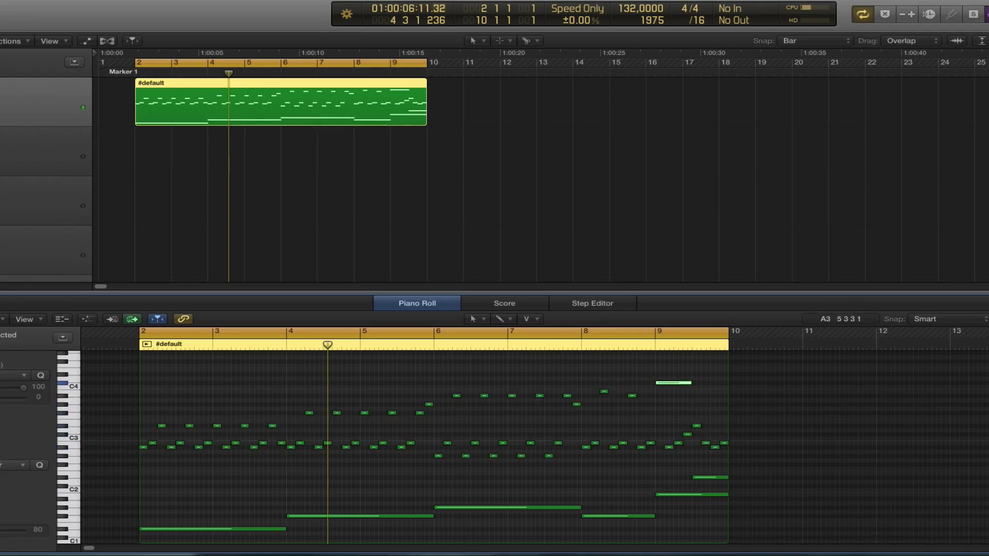
{"action": "key", "text": "v"}
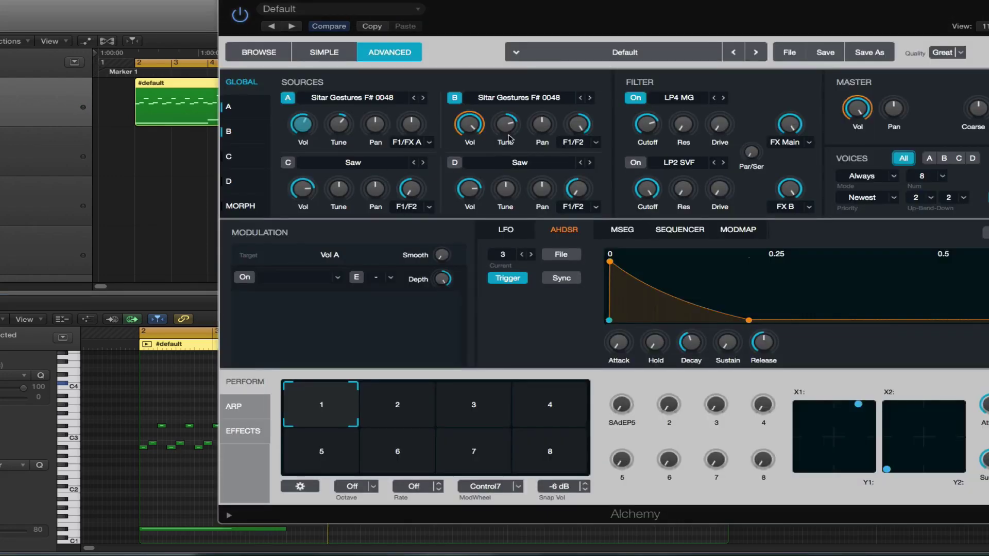
{"action": "left_click_drag", "start_coordinate": [472, 20], "coordinate": [323, 19]}
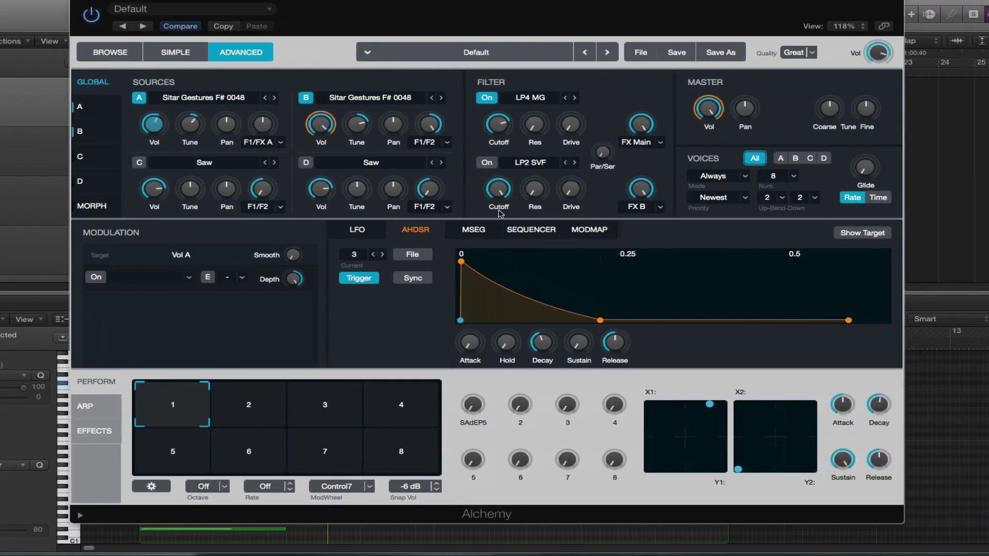
Step: Reduce the attack of the master volume envelope AHDSR4 to its minimum
{"action": "mouse_move", "coordinate": [327, 130]}
{"action": "left_click", "coordinate": [96, 111]}
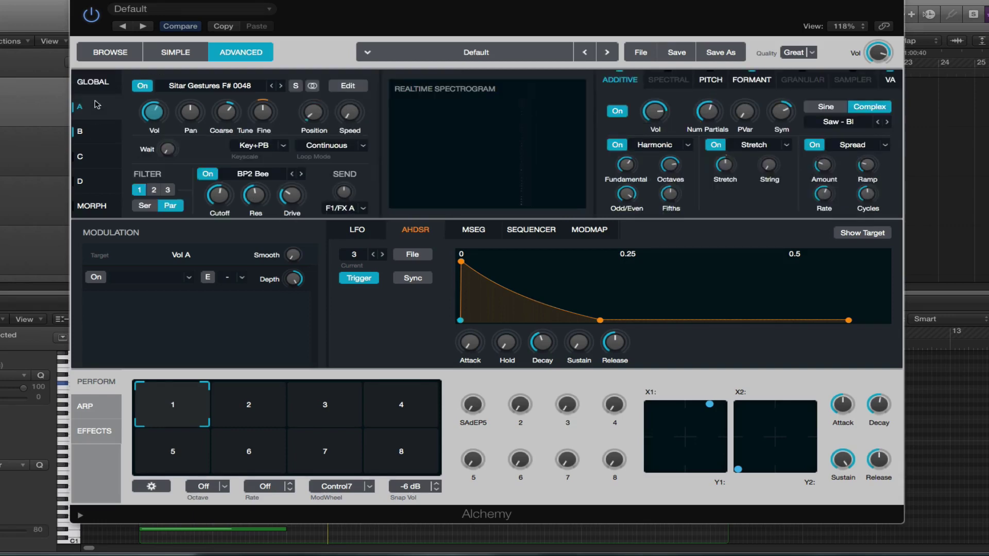
{"action": "left_click", "coordinate": [94, 84]}
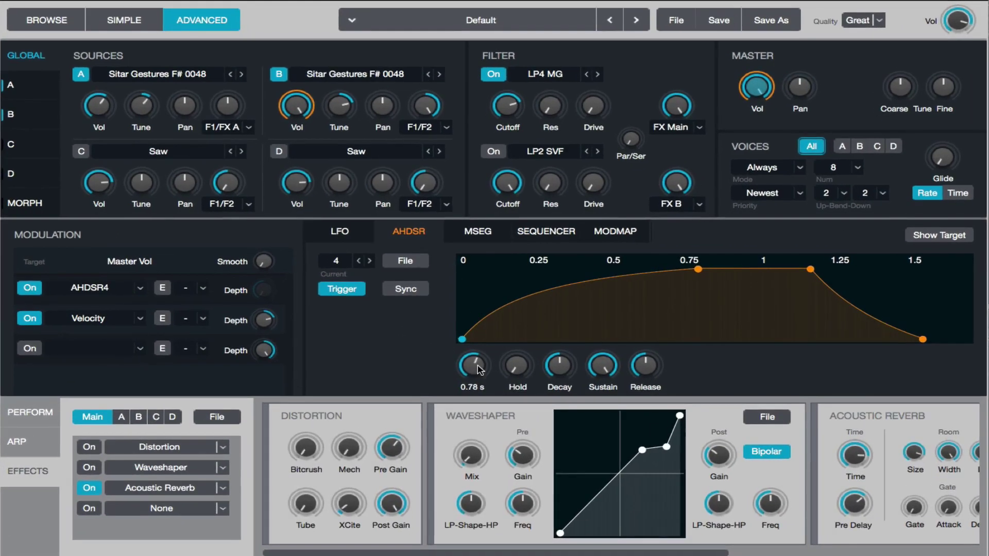
{"action": "left_click_drag", "start_coordinate": [473, 344], "coordinate": [475, 381]}
Step: Modulate source A's volume with envelope AHDSR4
{"action": "left_click", "coordinate": [94, 108]}
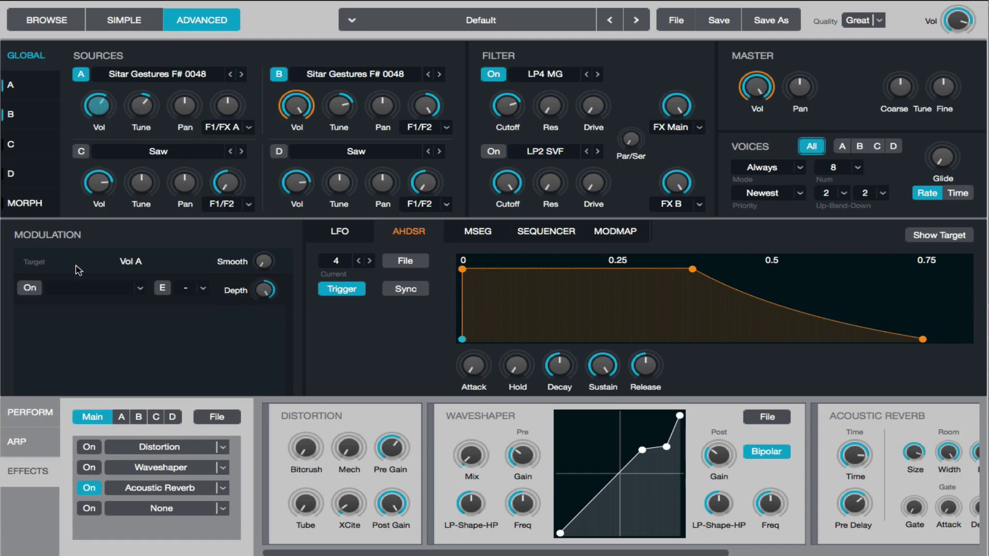
{"action": "left_click", "coordinate": [29, 288]}
{"action": "left_click", "coordinate": [141, 288]}
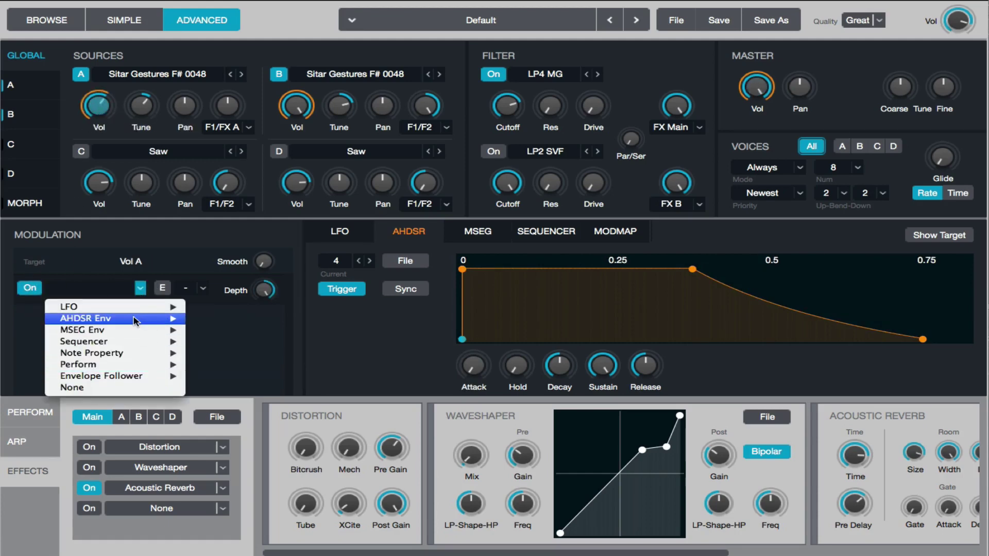
{"action": "mouse_move", "coordinate": [136, 318]}
{"action": "left_click", "coordinate": [243, 353]}
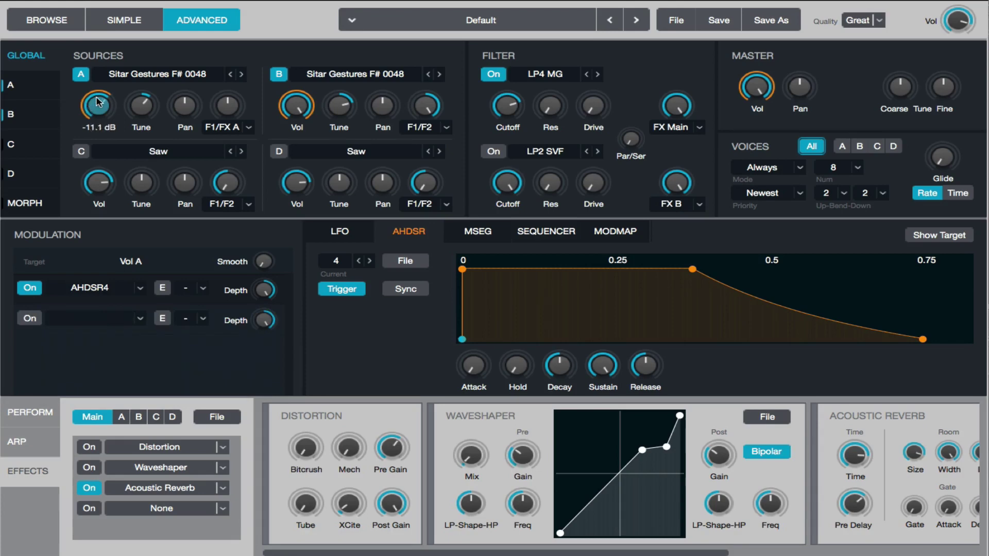
Step: Disable the AHDSR4 modulation on the master volume
{"action": "left_click", "coordinate": [755, 98]}
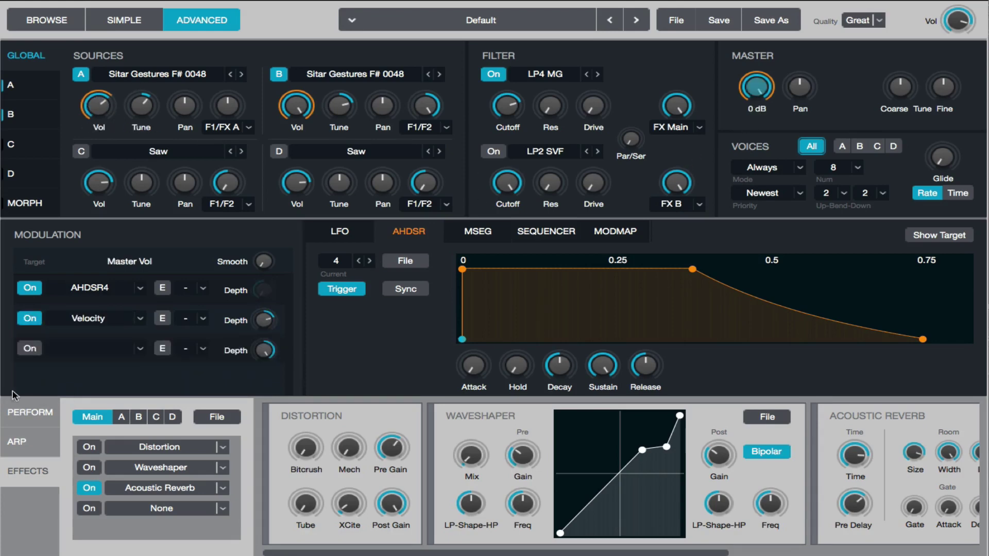
{"action": "left_click", "coordinate": [32, 289]}
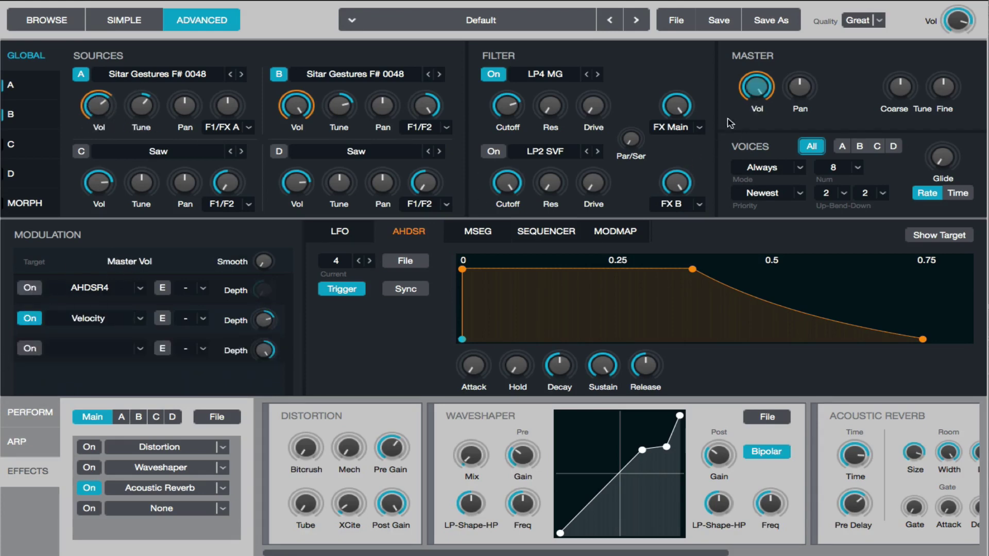
Step: Compare the modulation assignments and envelopes on the volumes of source A, source B and the master
{"action": "mouse_move", "coordinate": [762, 91]}
{"action": "left_click", "coordinate": [101, 107]}
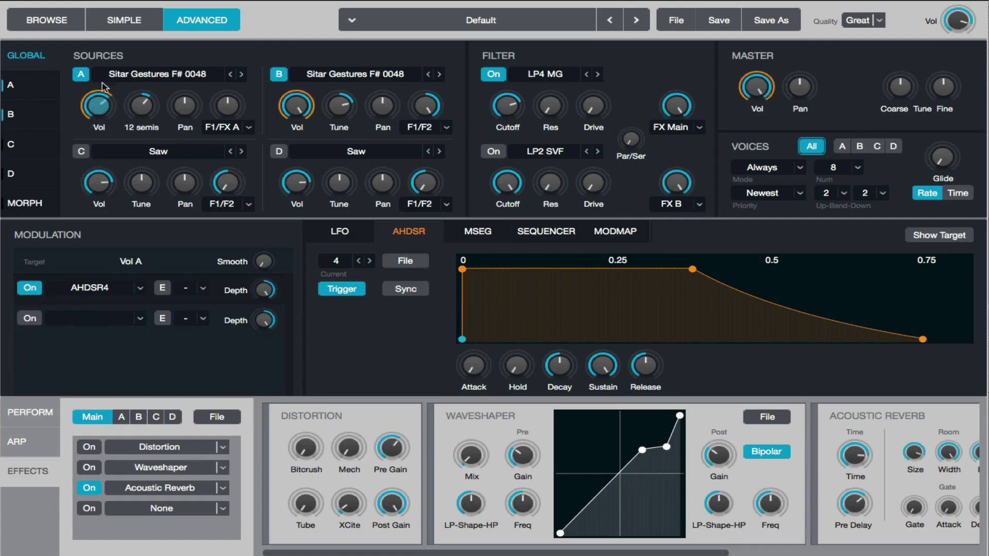
{"action": "left_click", "coordinate": [296, 107]}
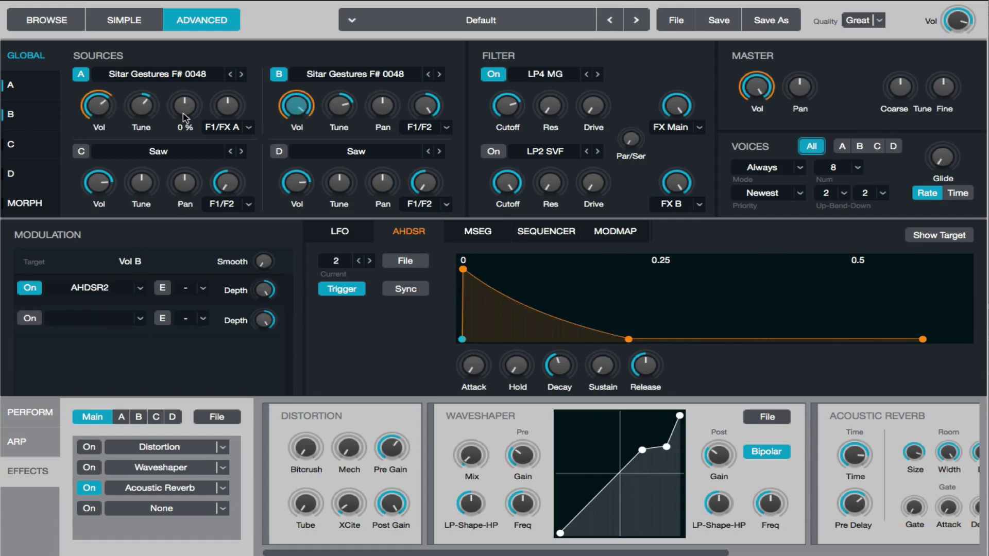
{"action": "mouse_move", "coordinate": [102, 110]}
{"action": "left_click", "coordinate": [745, 110]}
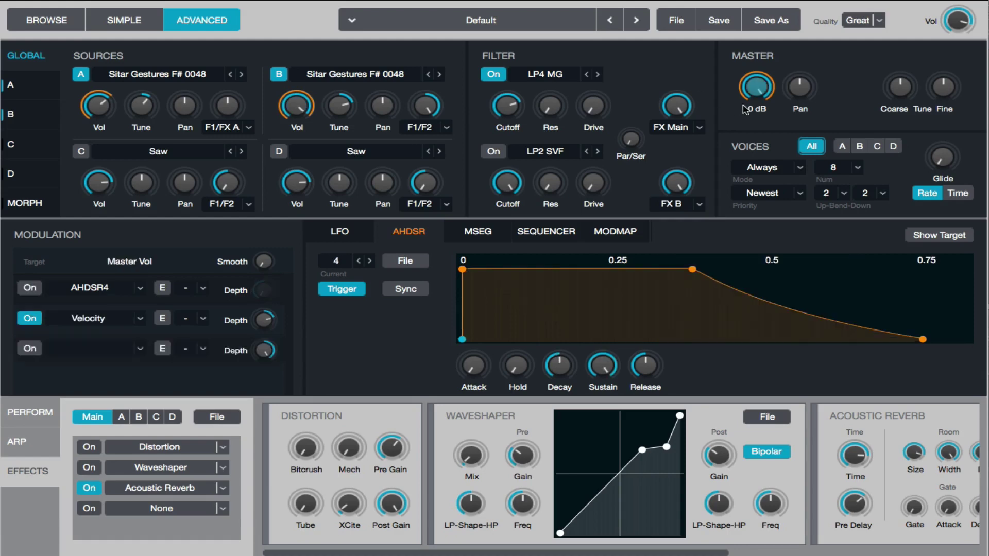
{"action": "left_click", "coordinate": [99, 107]}
Step: Lower source B's volume to about -15.9 dB and open source B's detailed settings
{"action": "mouse_move", "coordinate": [282, 109]}
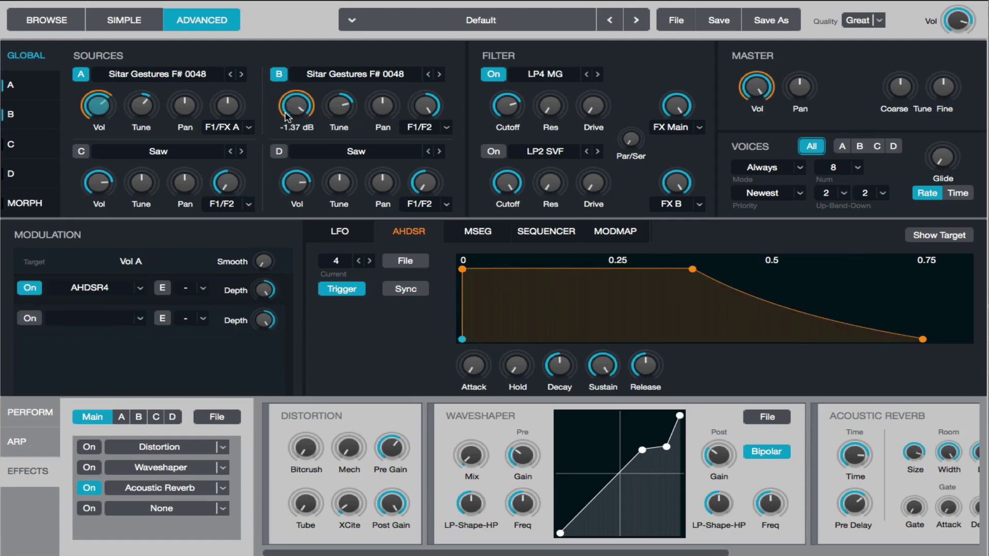
{"action": "left_click_drag", "start_coordinate": [287, 117], "coordinate": [296, 121]}
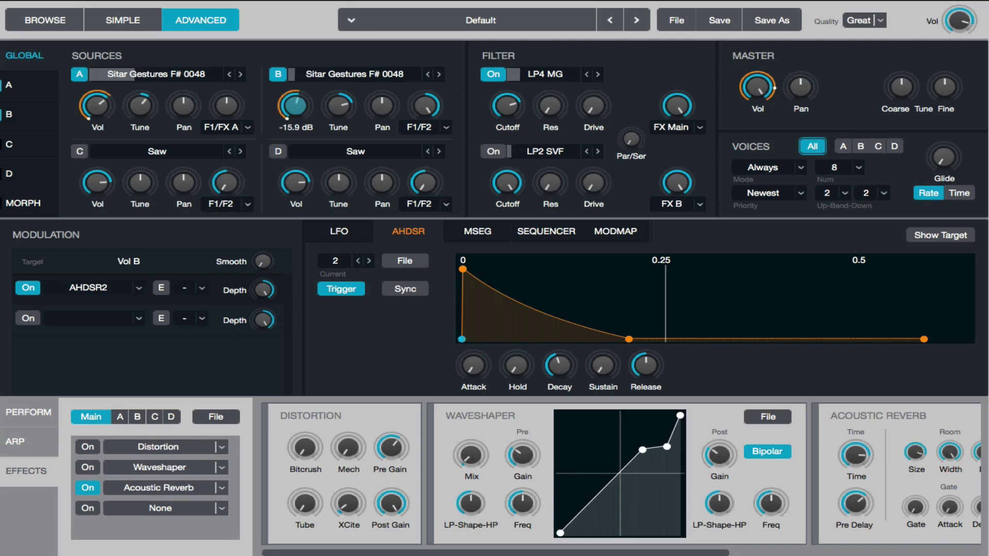
{"action": "left_click", "coordinate": [23, 114]}
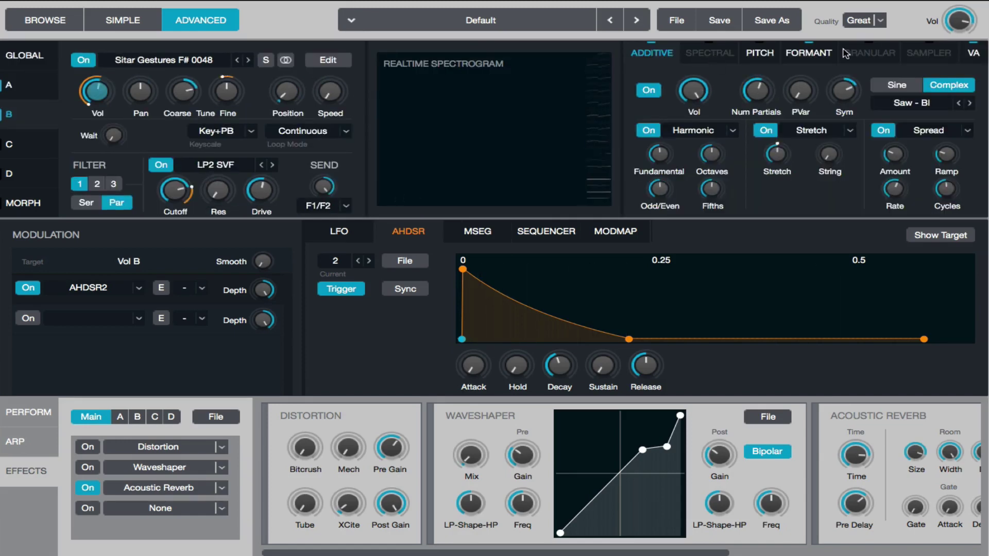
Step: Set the synth's sound quality to Good
{"action": "left_click", "coordinate": [880, 21]}
{"action": "left_click", "coordinate": [875, 51]}
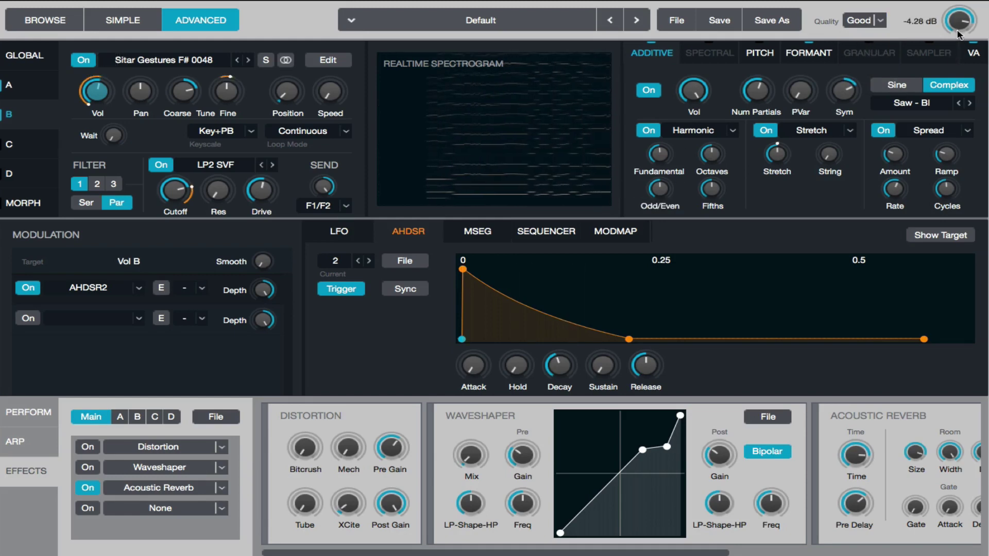
{"action": "left_click", "coordinate": [879, 24]}
{"action": "left_click", "coordinate": [870, 63]}
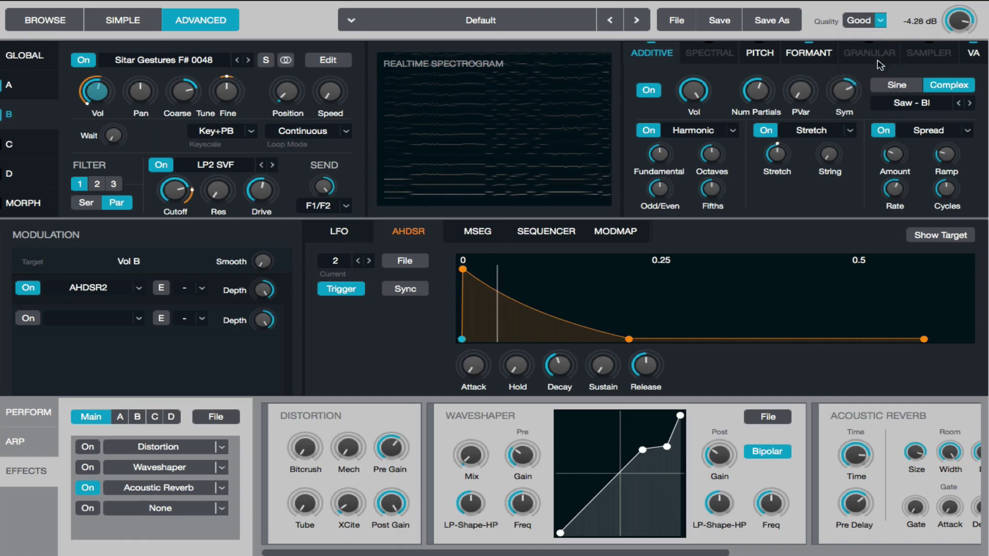